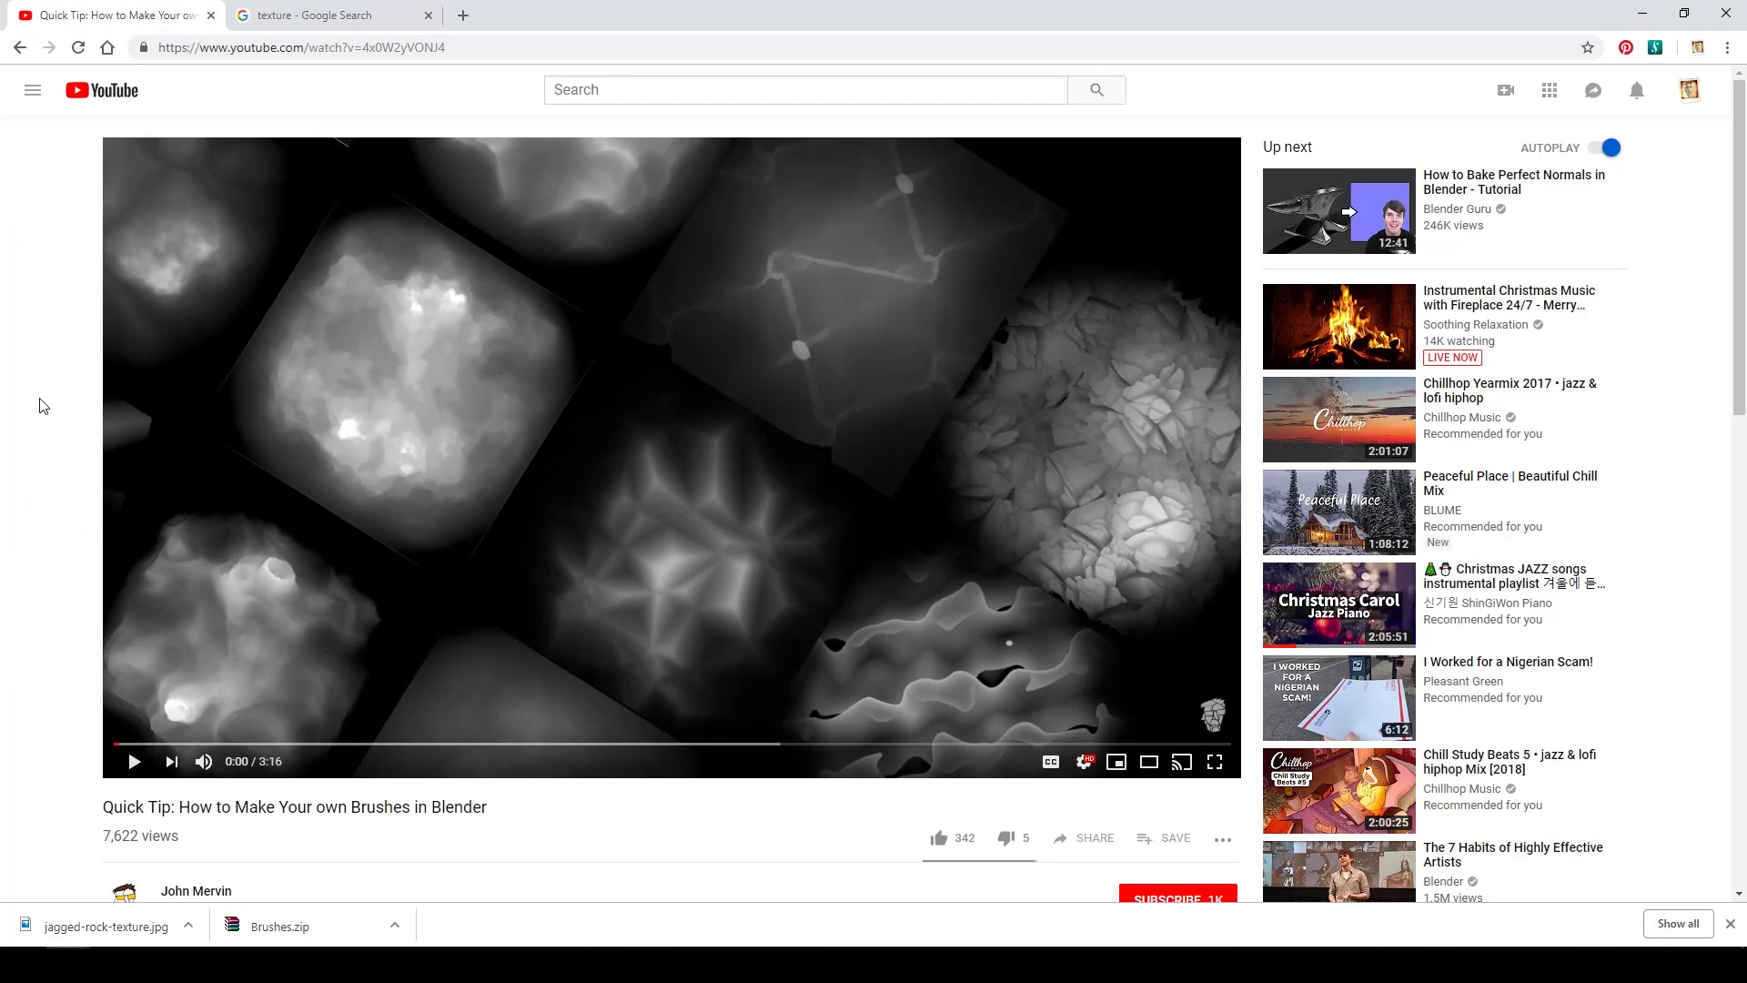
scroll(42, 405, "down", 1)
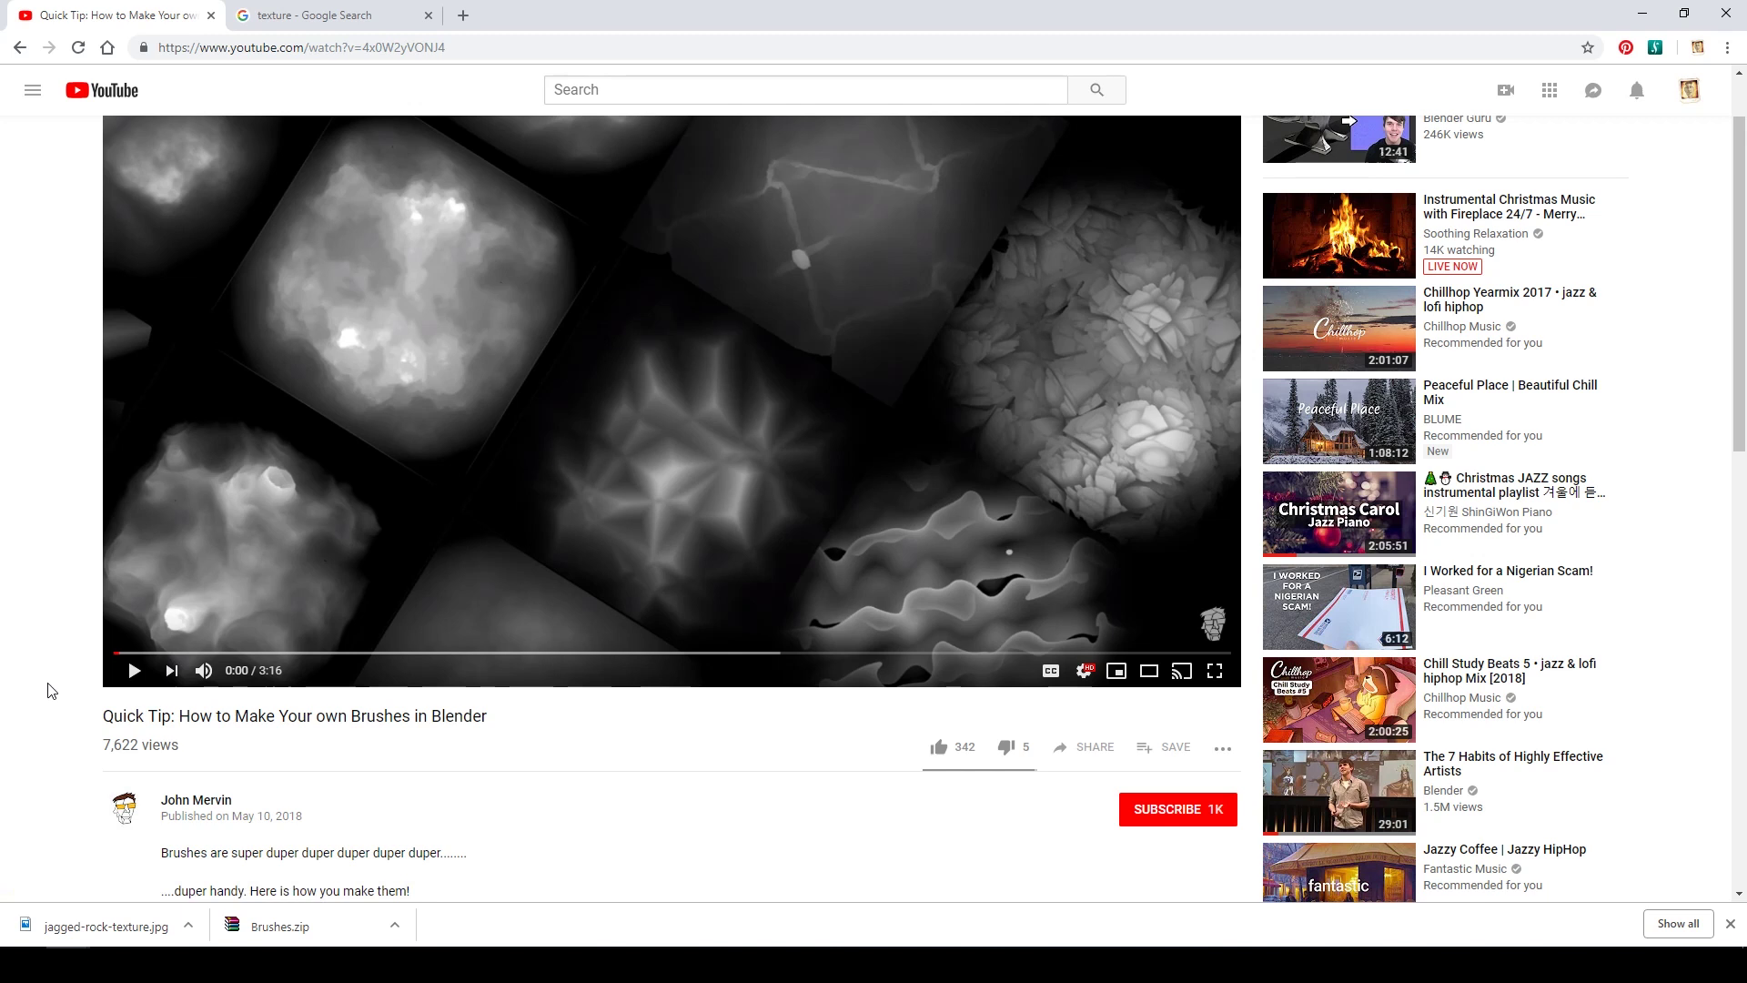
scroll(50, 691, "up", 1)
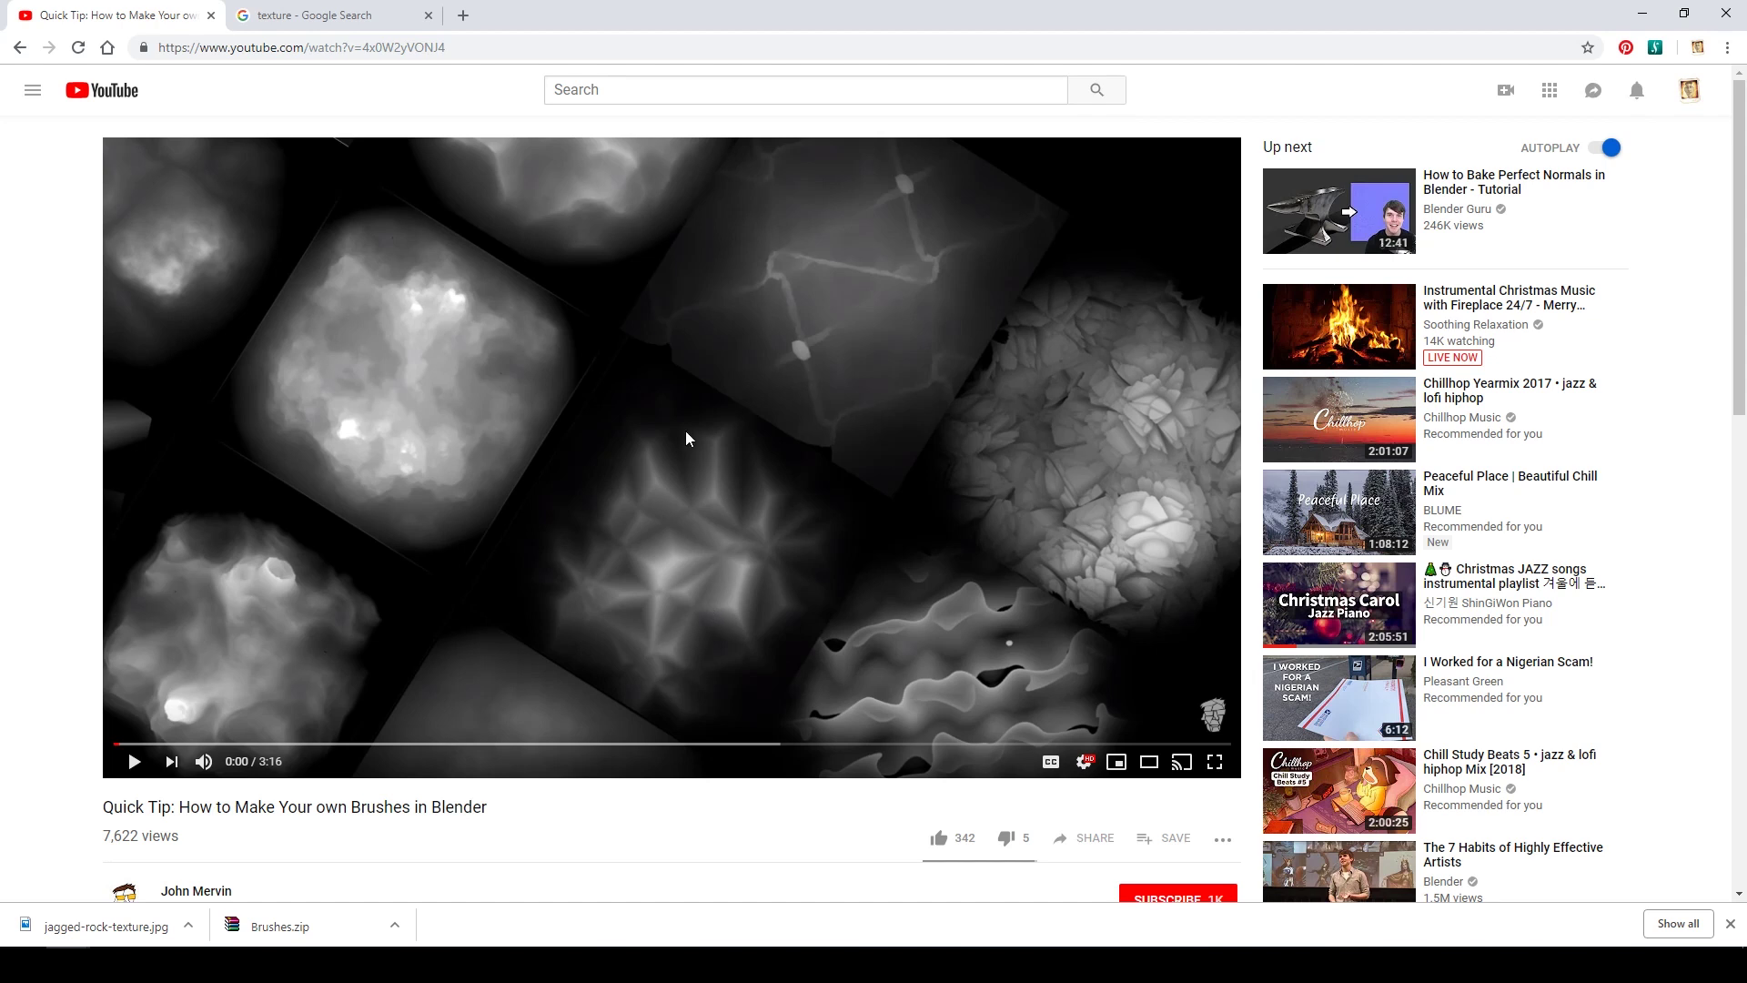
Browse the Google image results for texture and open the jagged rock texture image from goodfreephotos.com
left_click(323, 15)
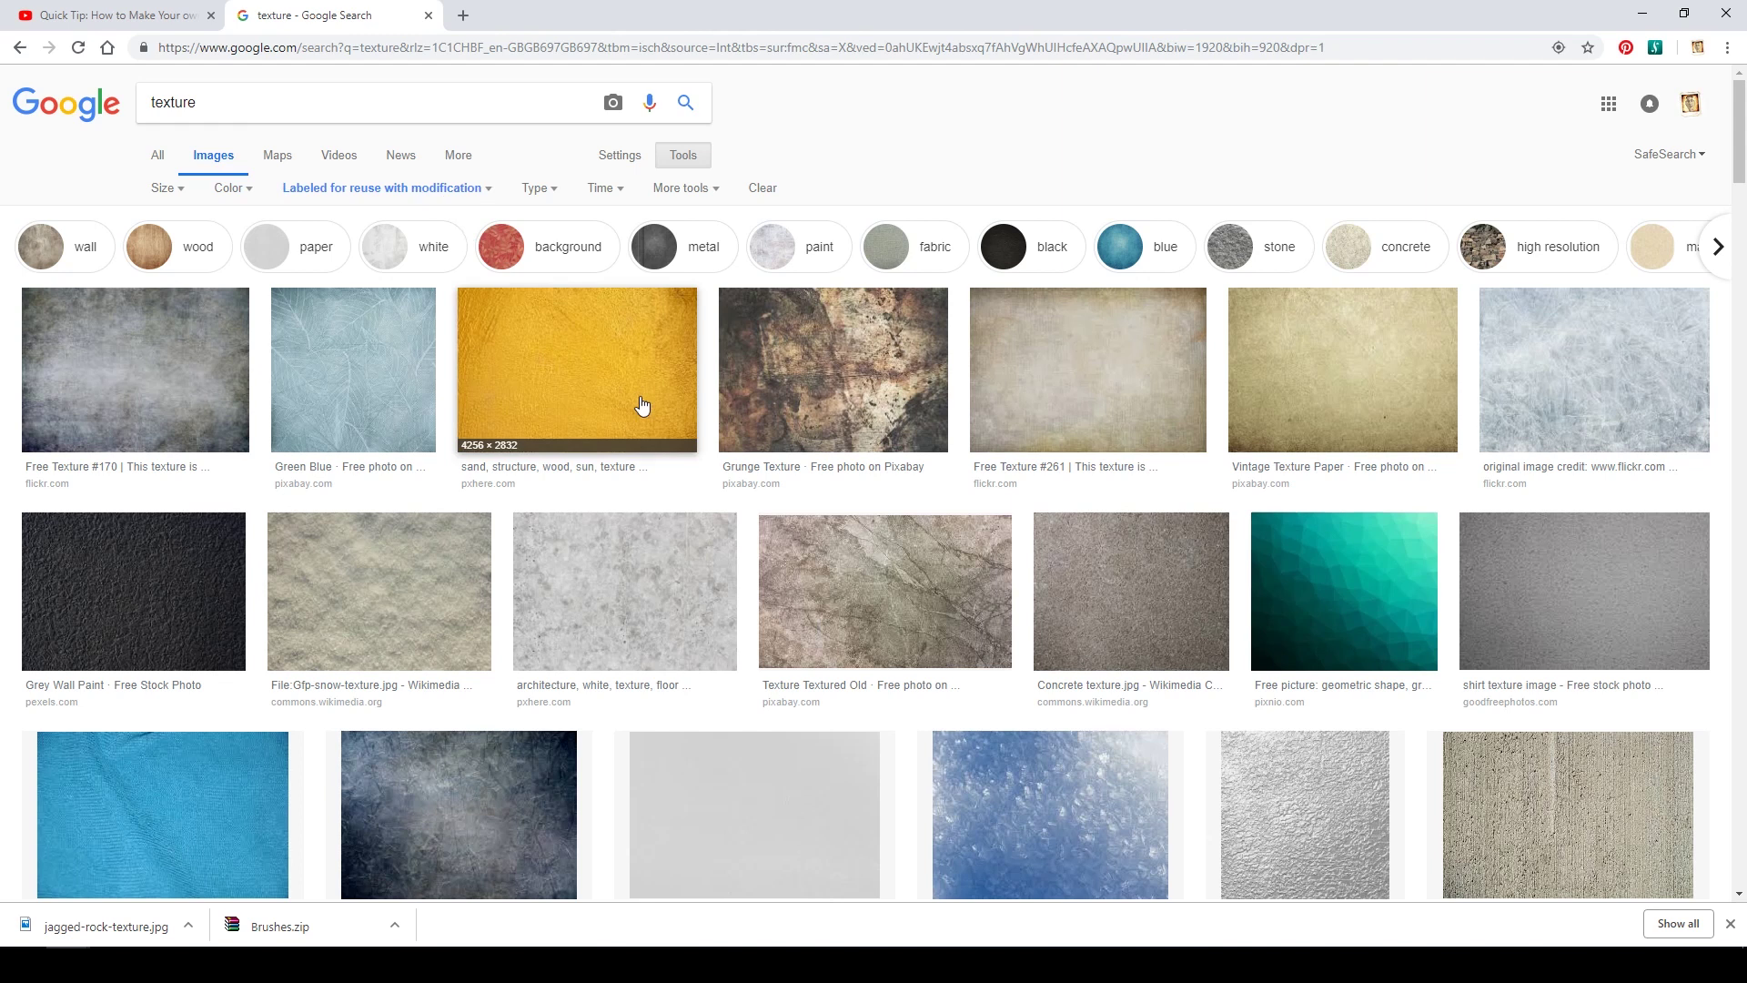
scroll(643, 401, "down", 7)
scroll(643, 402, "down", 12)
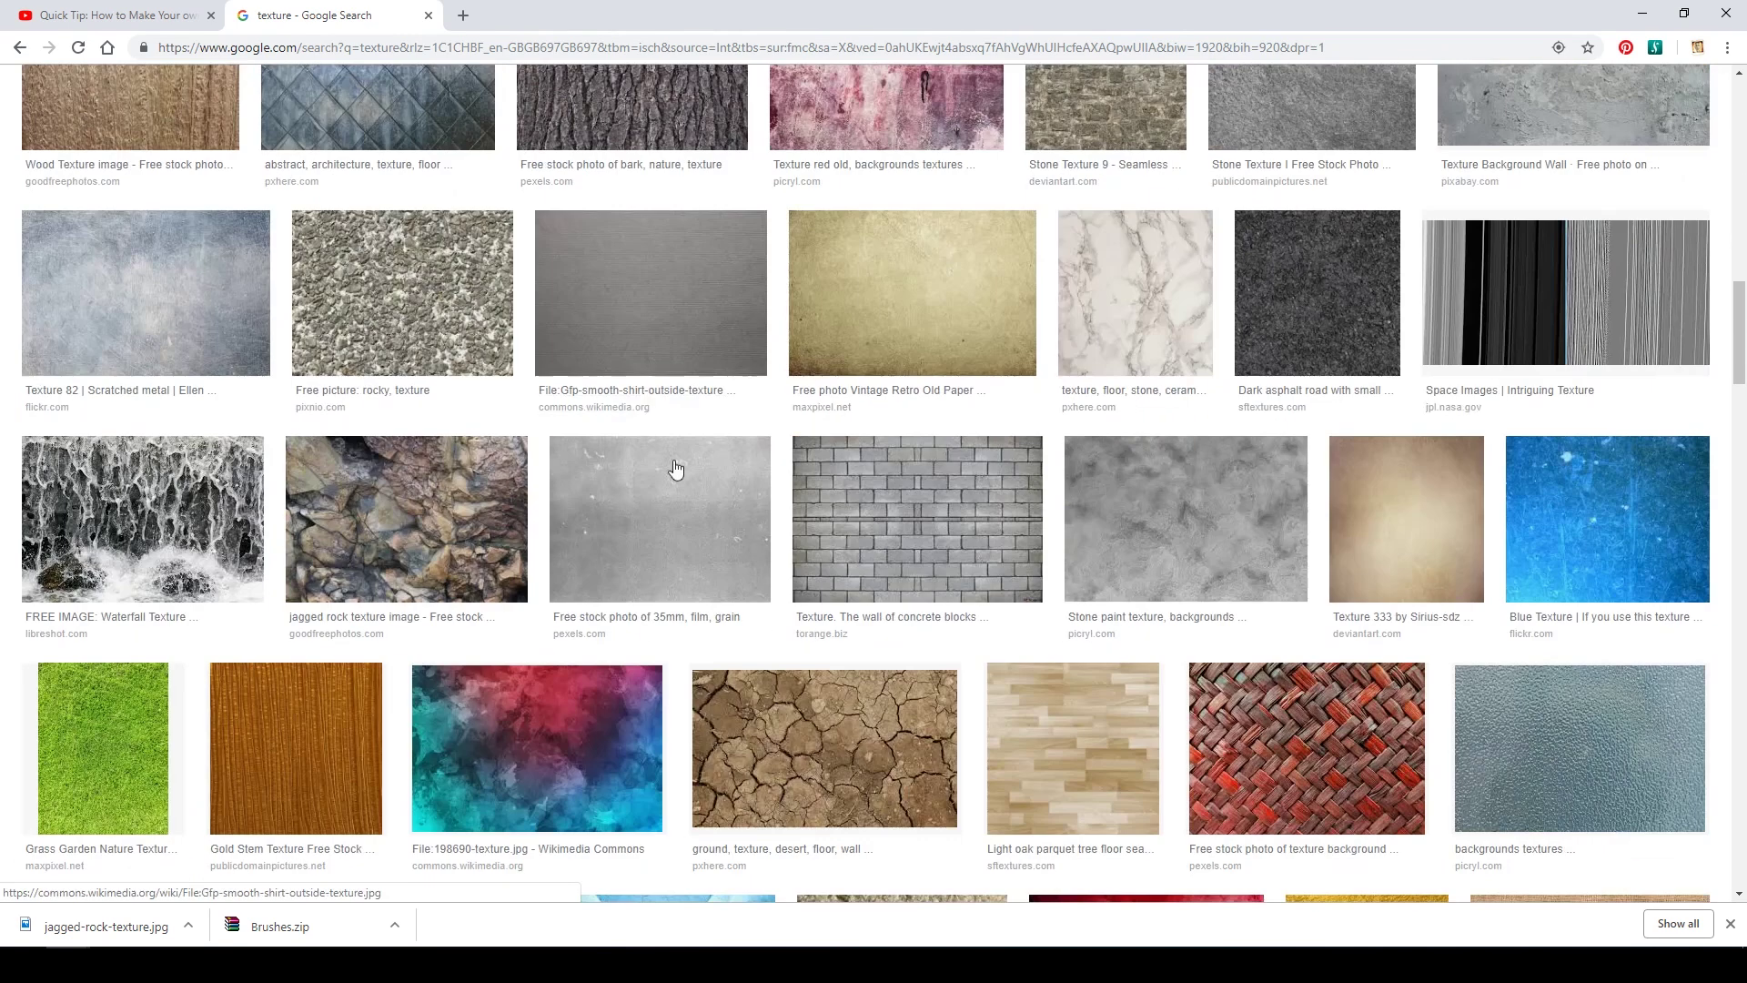
left_click(440, 557)
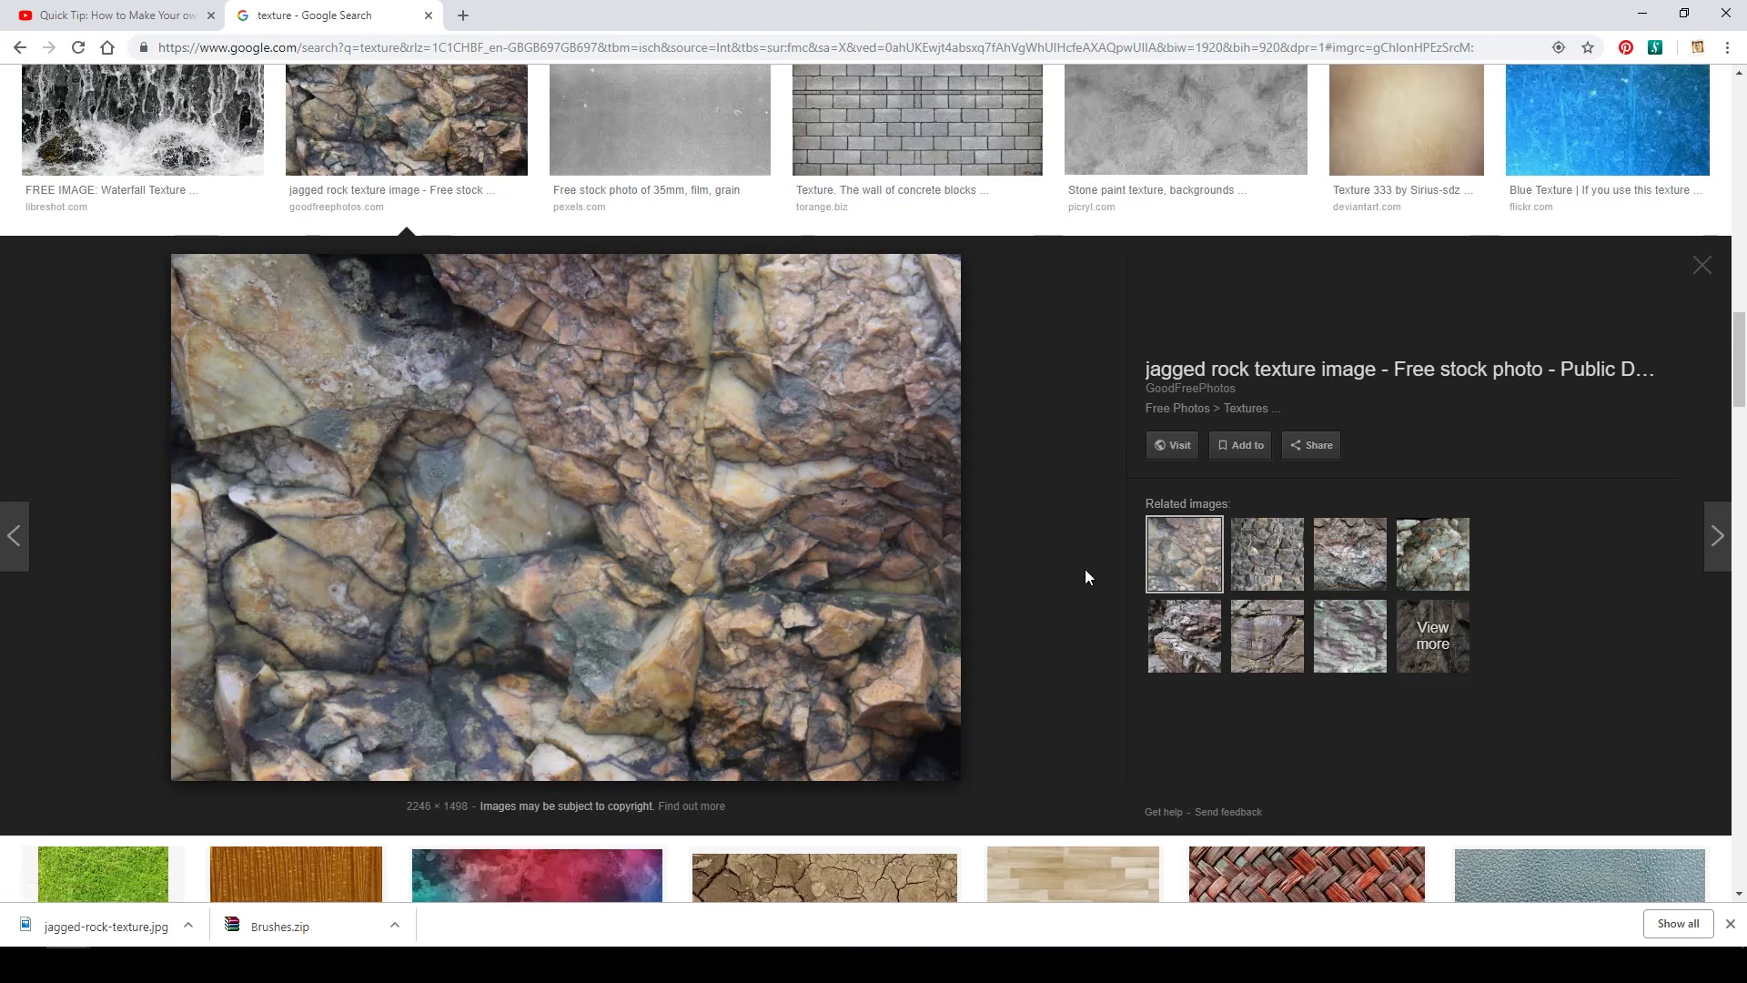
left_click(1195, 460)
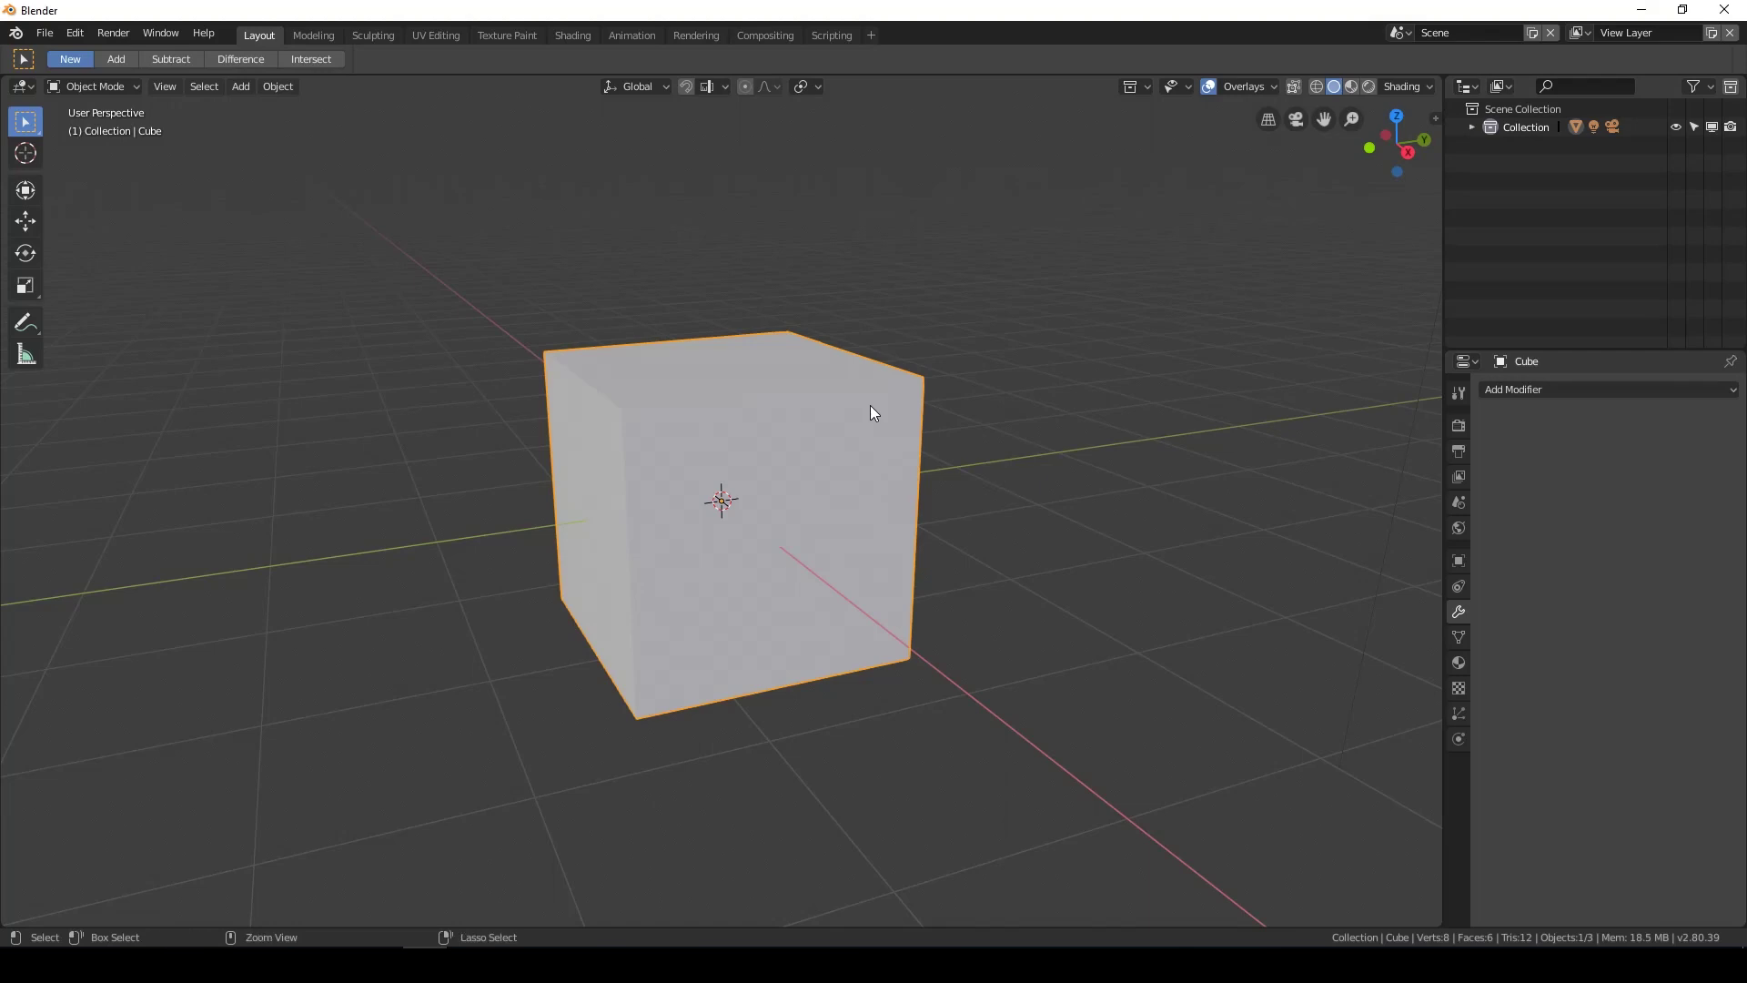
In Blender, add a Subdivision Surface modifier with 5 view levels to the cube and apply it
key("ctrl+5")
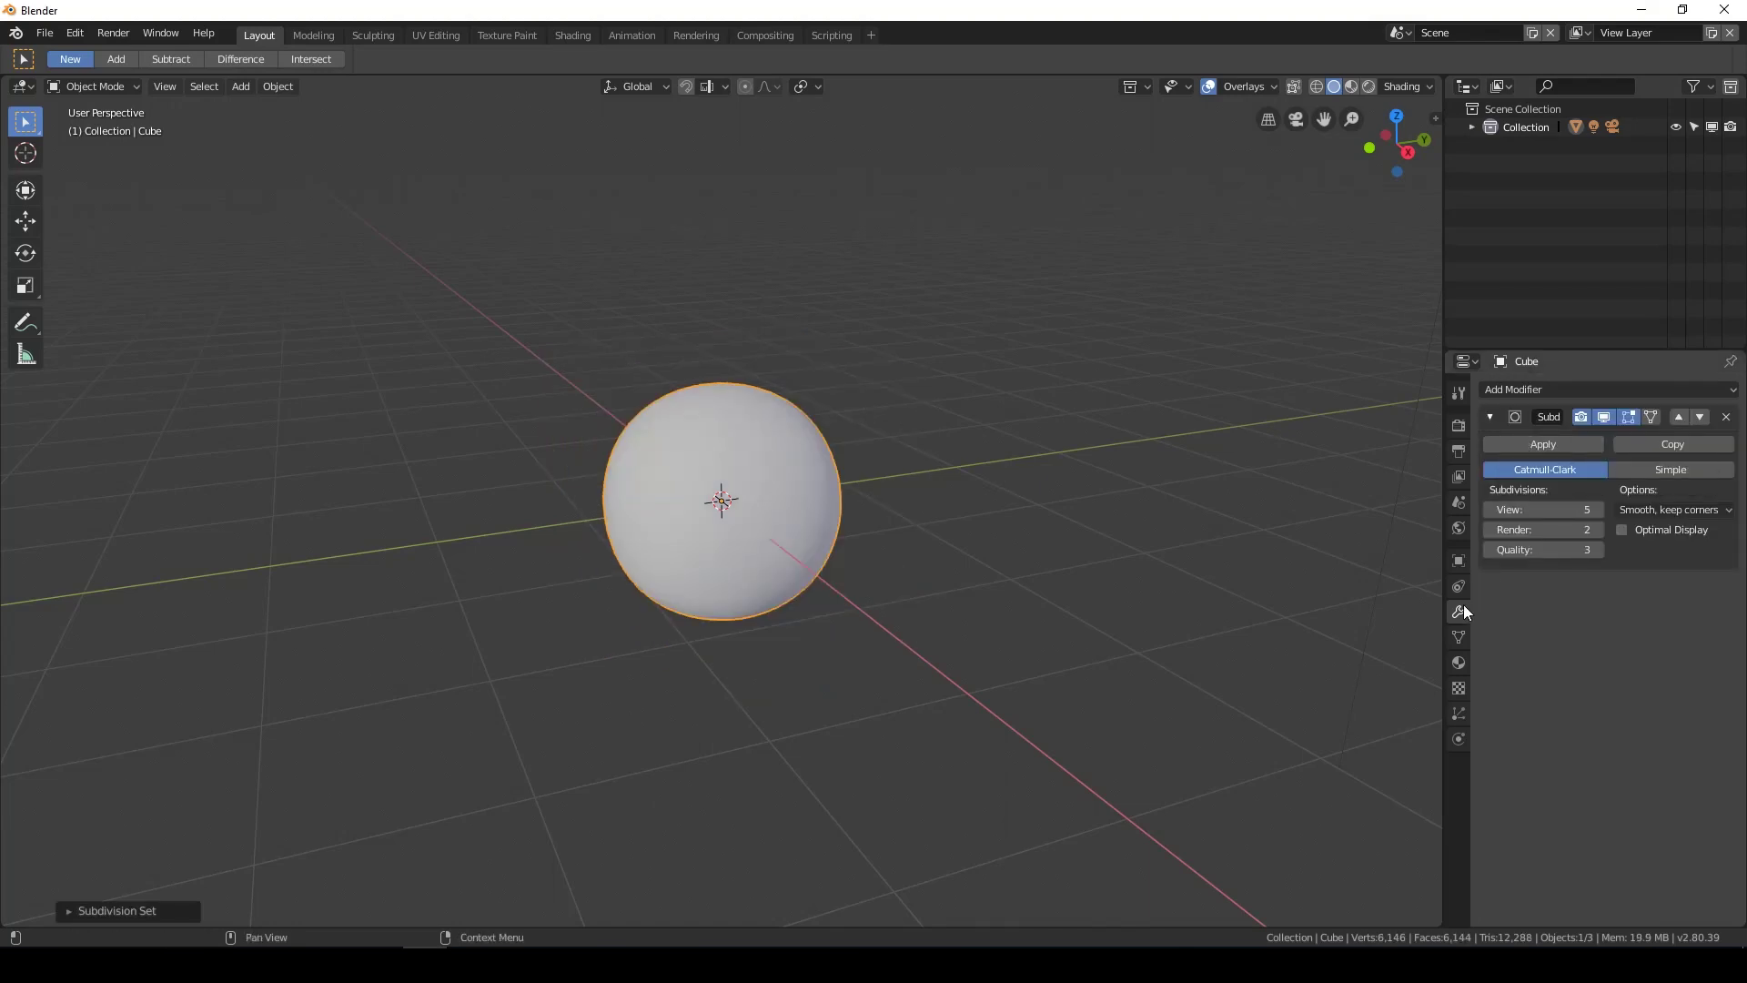
left_click(1514, 448)
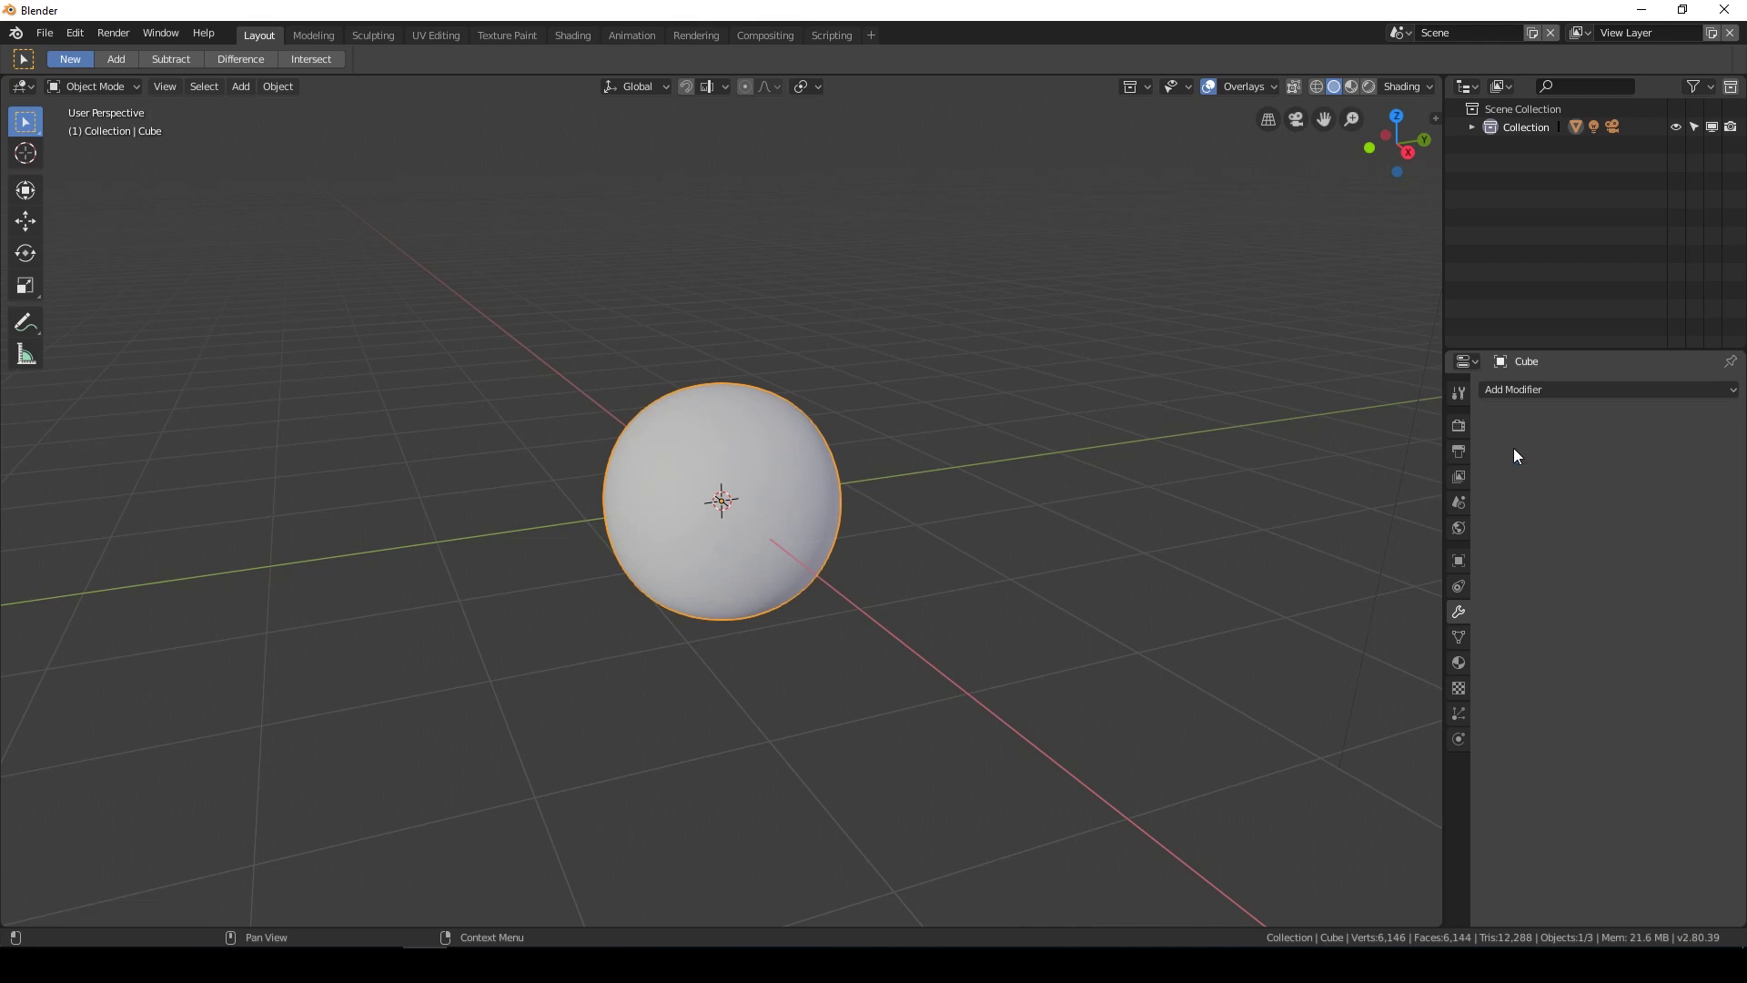
Add a Multiresolution modifier to the rounded cube and subdivide it to level 5
left_click(1533, 389)
left_click(1405, 590)
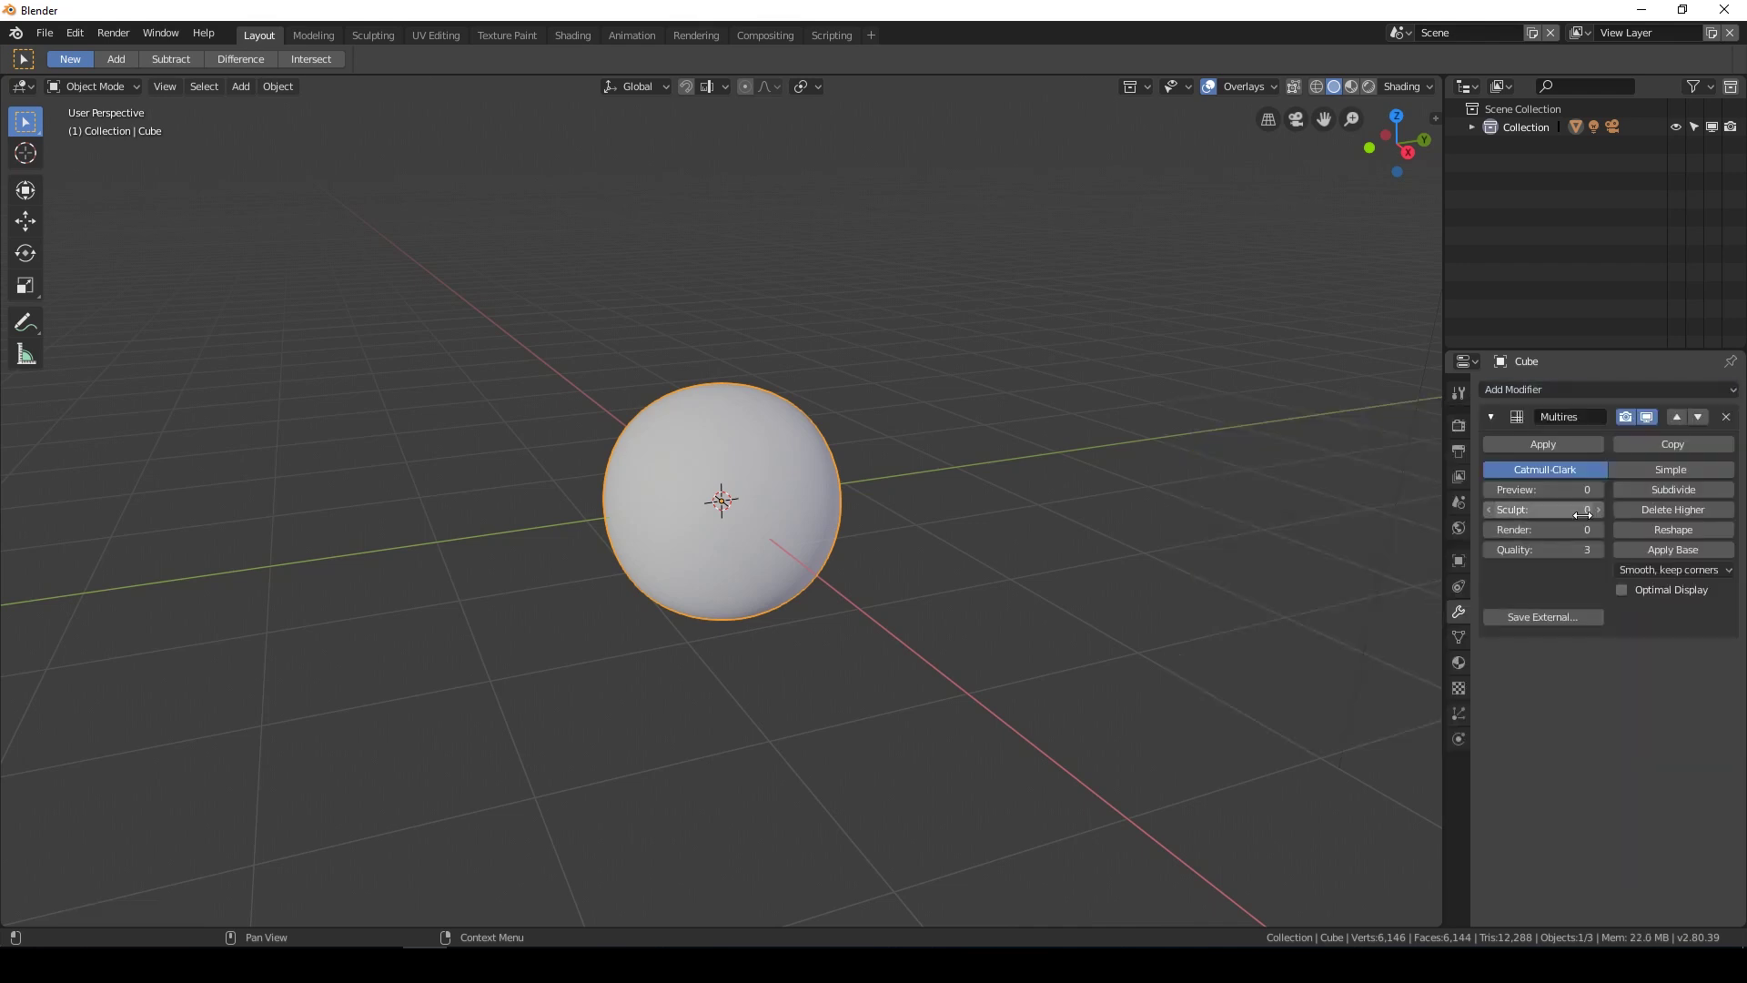
left_click(1666, 489)
left_click(1665, 488)
left_click(1665, 489)
left_click(1663, 488)
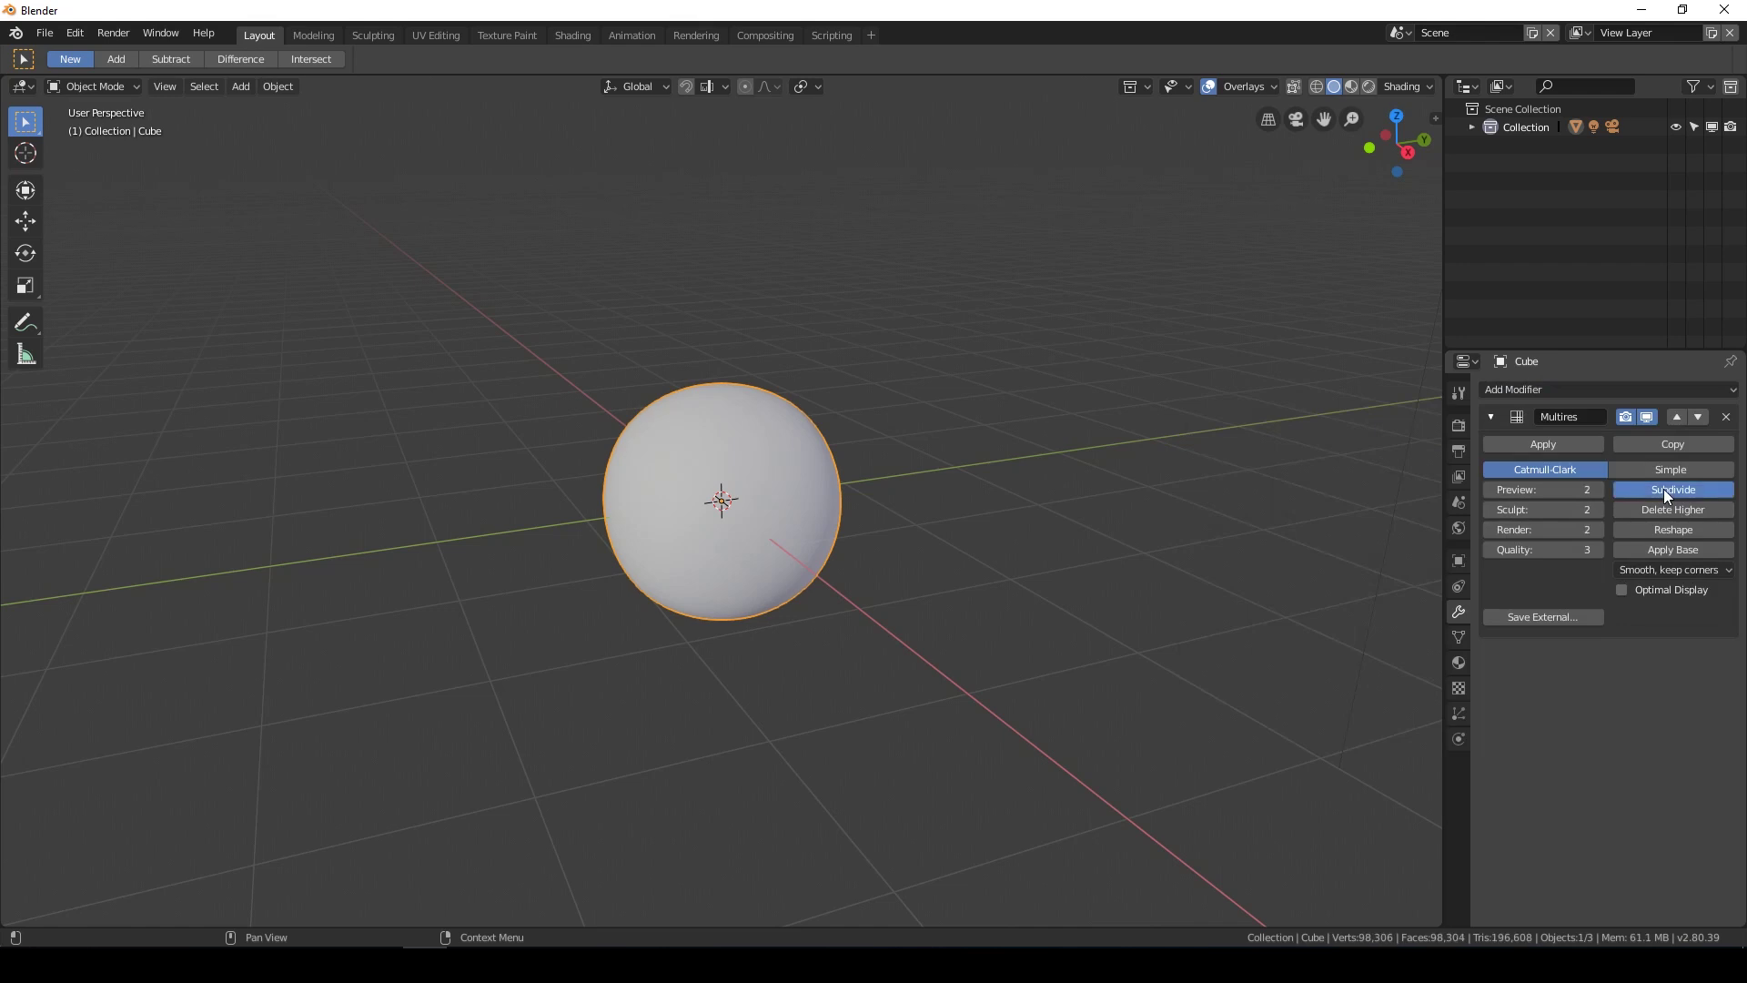
left_click(1664, 488)
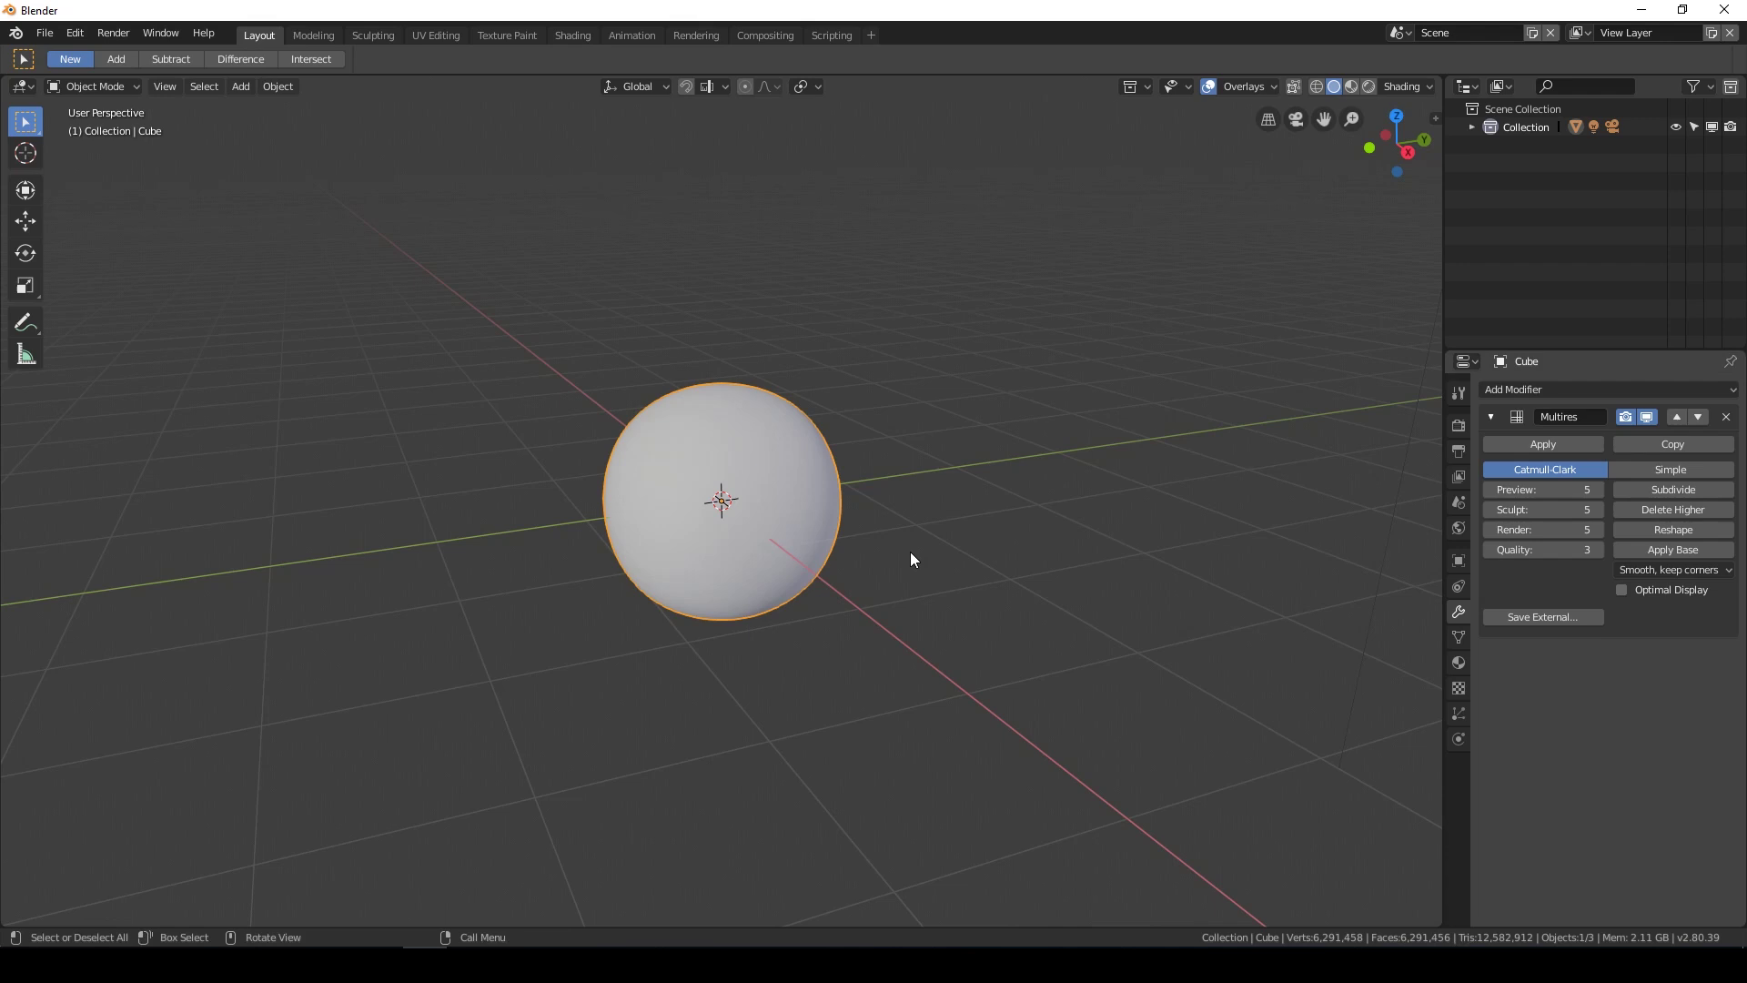
Switch to the Sculpting workspace and split the widened properties editor in two, with the second one showing the brush's texture properties
left_click(377, 34)
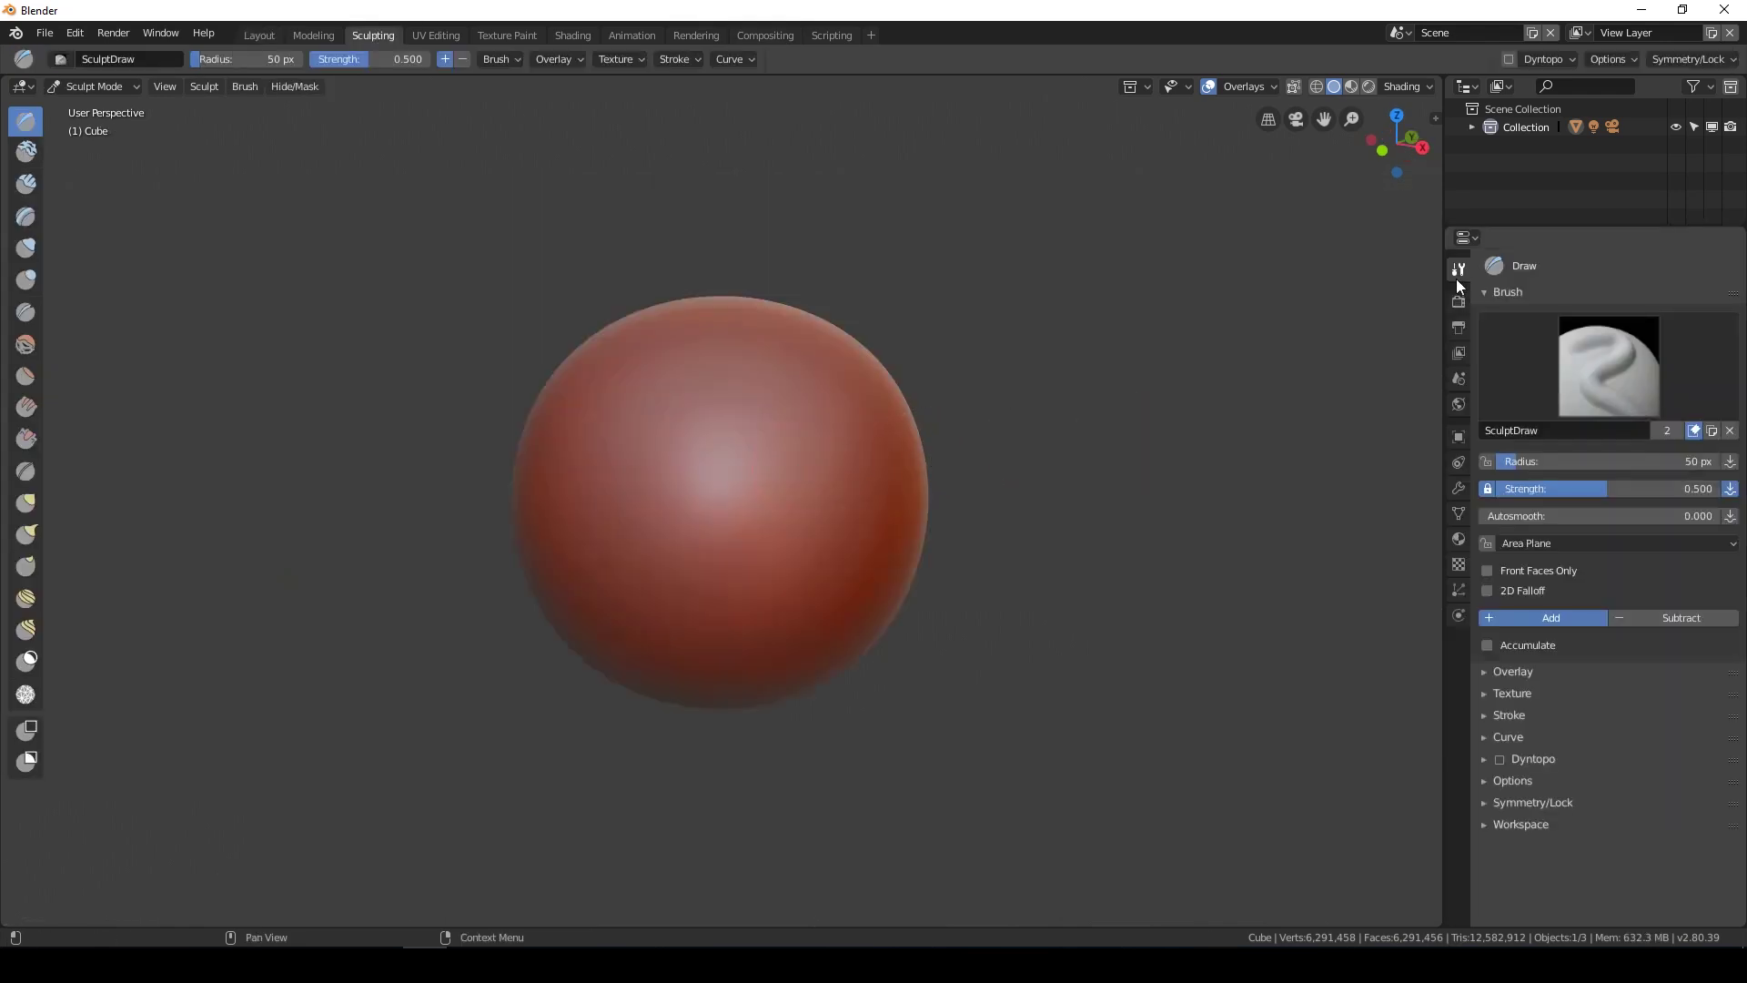
left_click_drag(1445, 286, 1342, 286)
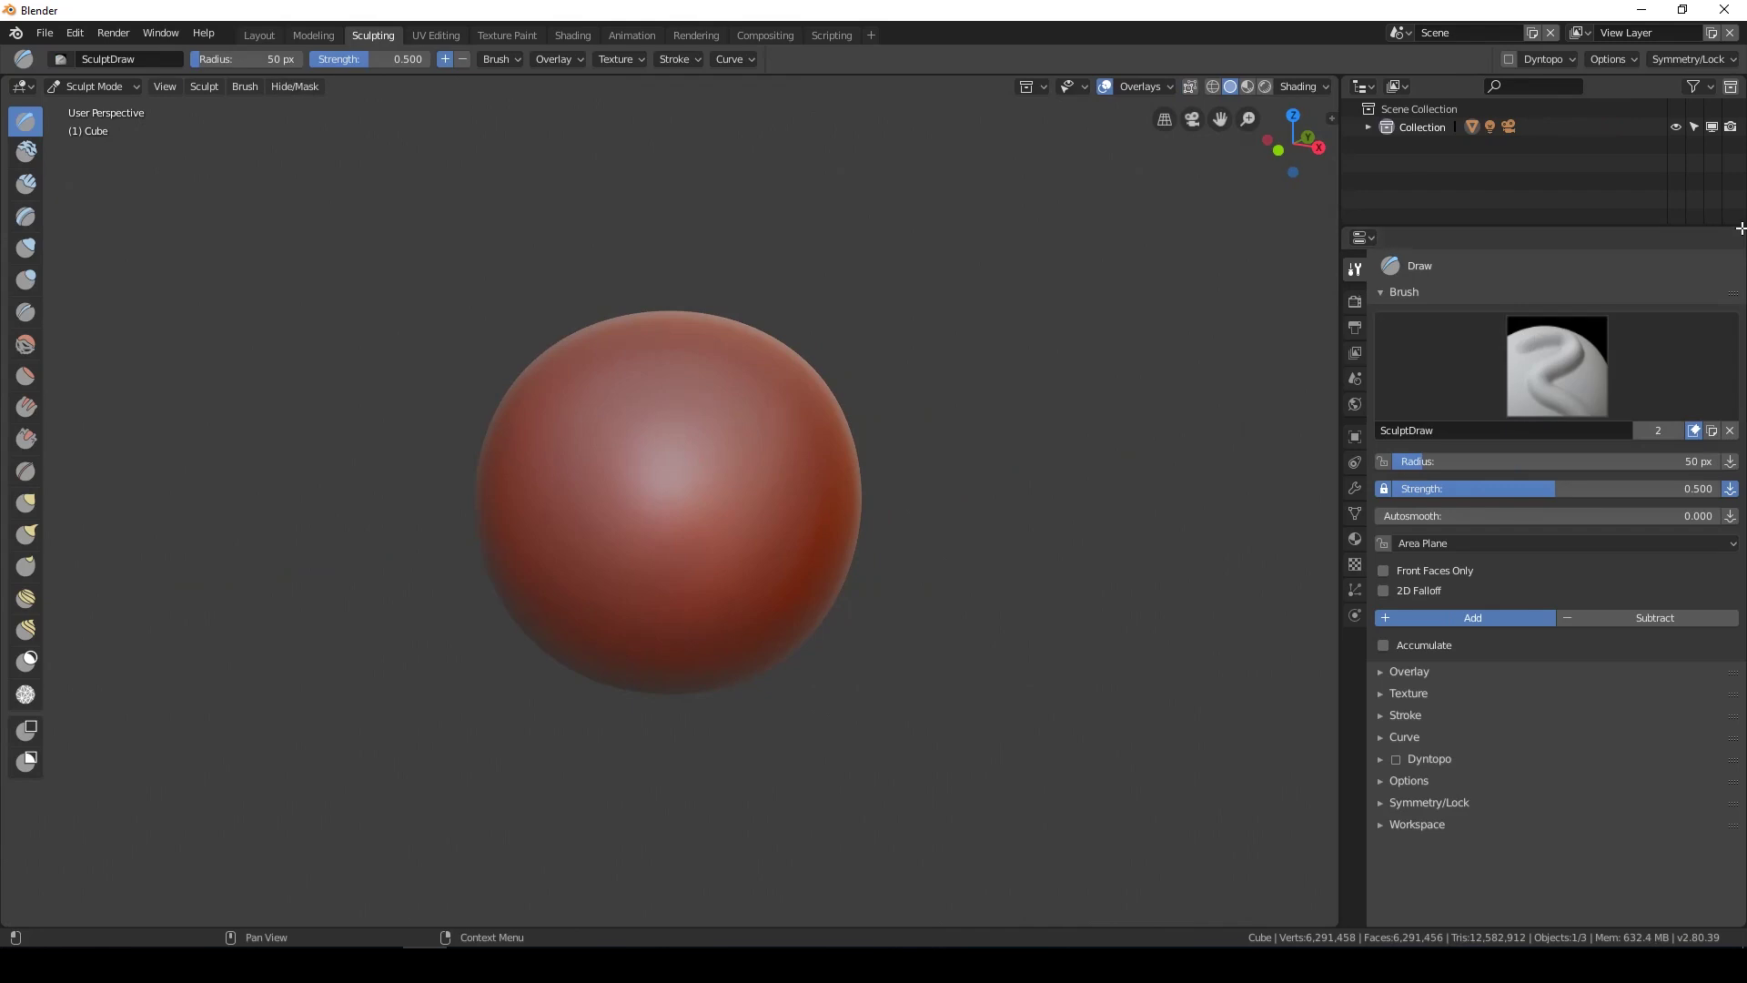
left_click_drag(1742, 231, 1554, 409)
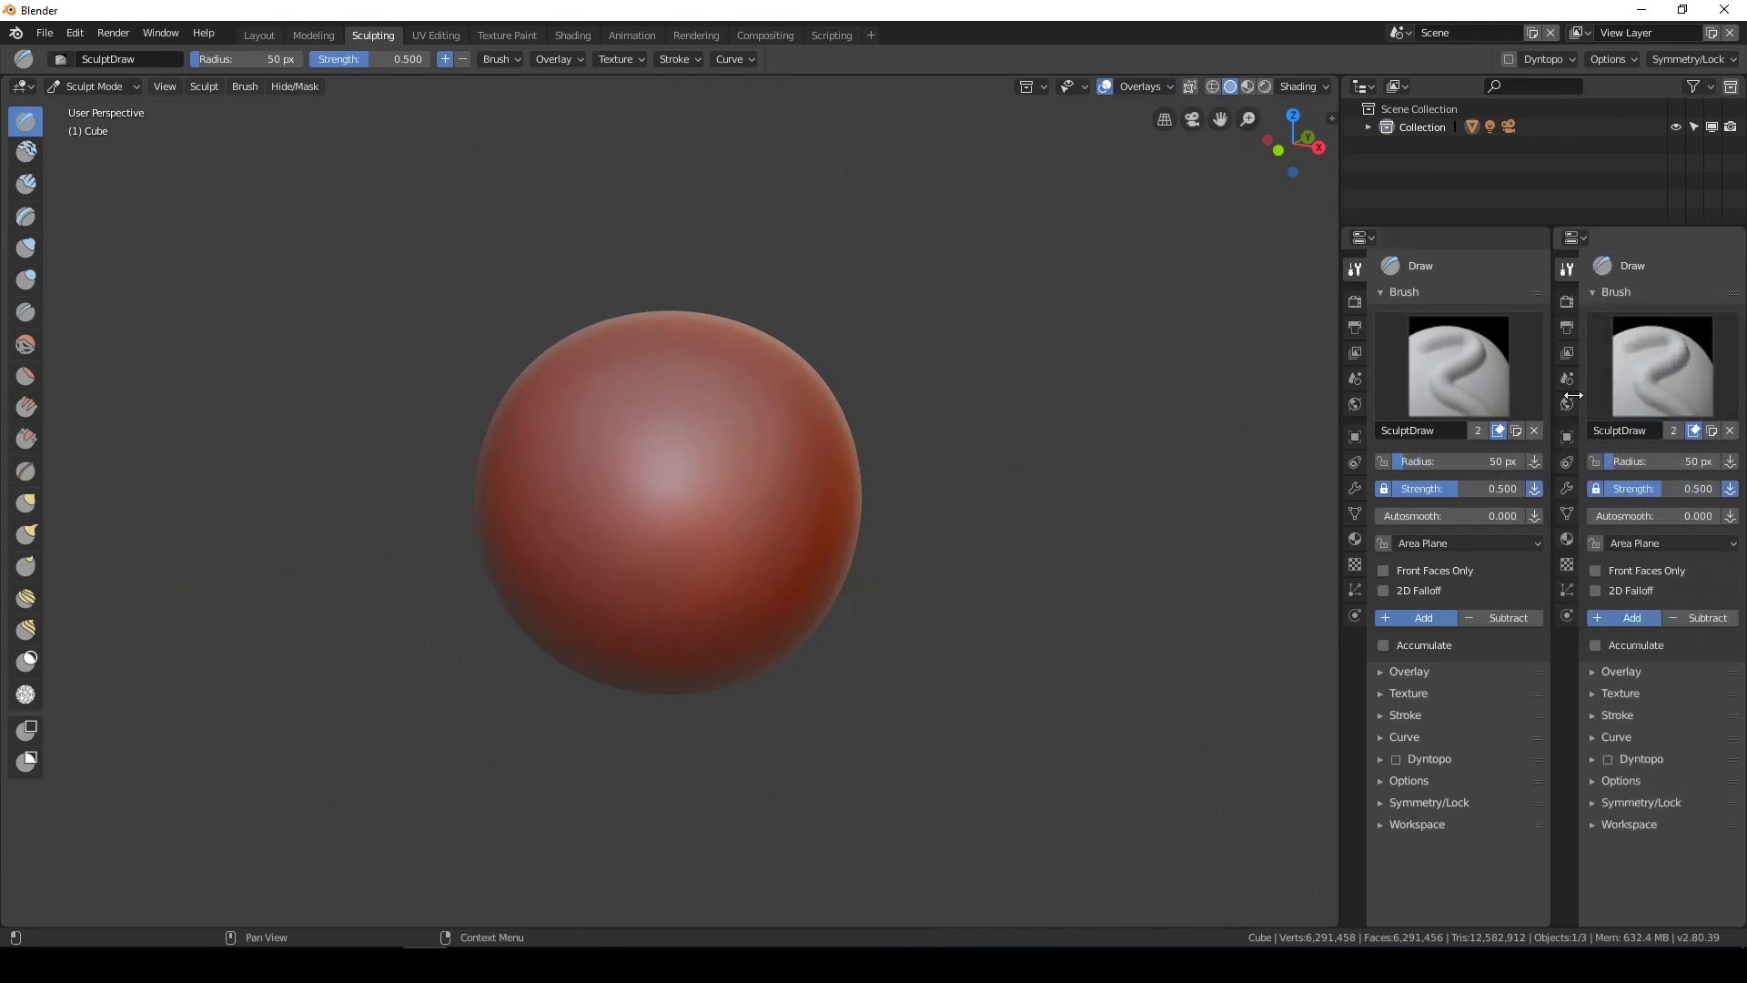
left_click(1567, 565)
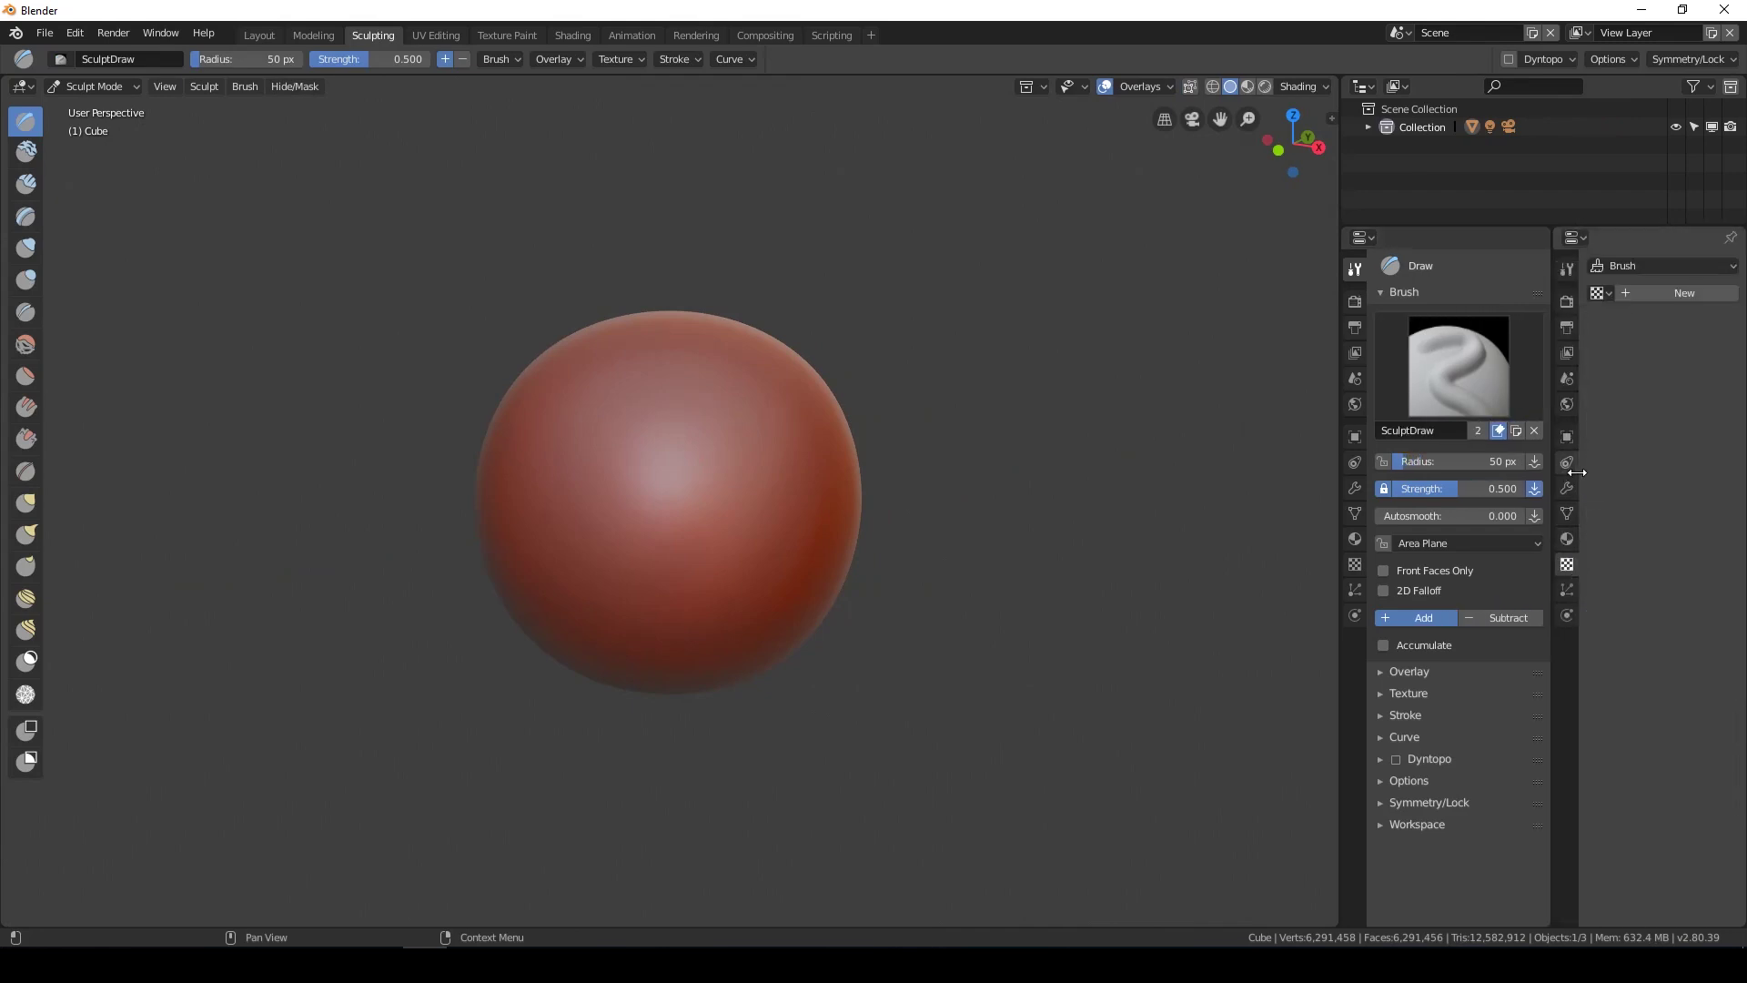
left_click_drag(1582, 477, 1558, 478)
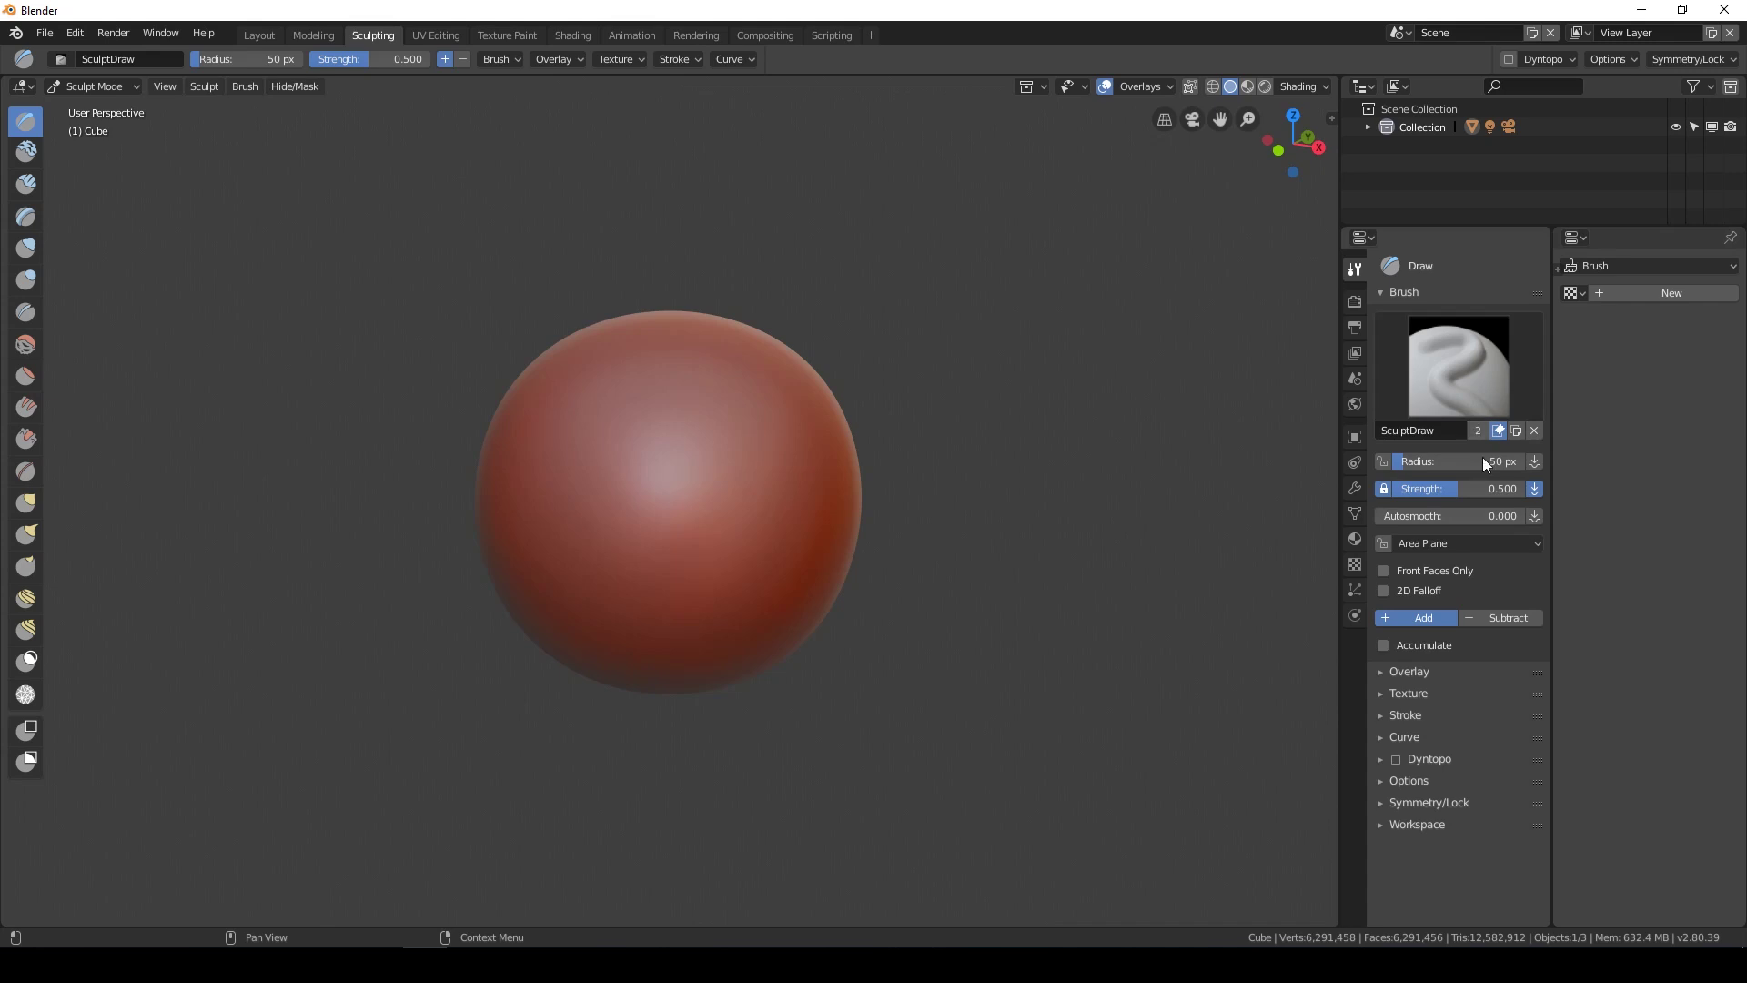
Add a new texture to the Draw brush and load jagged-rock-texture.jpg as its image
left_click(1383, 696)
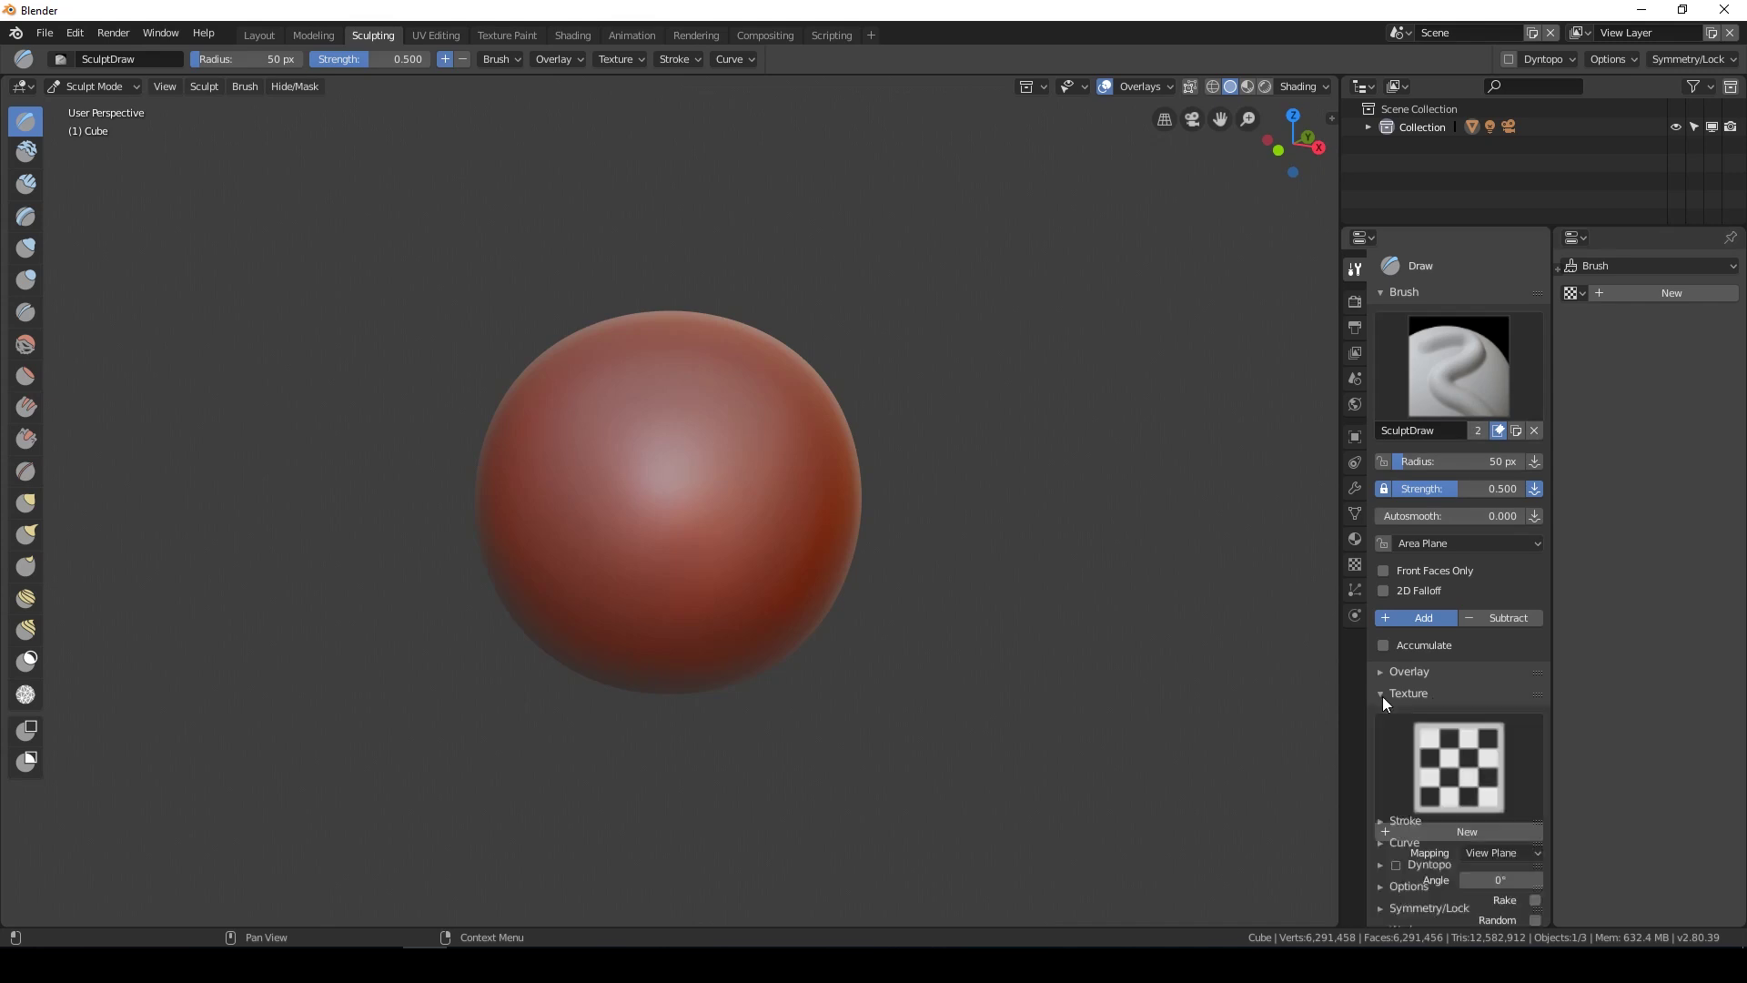
left_click(1451, 827)
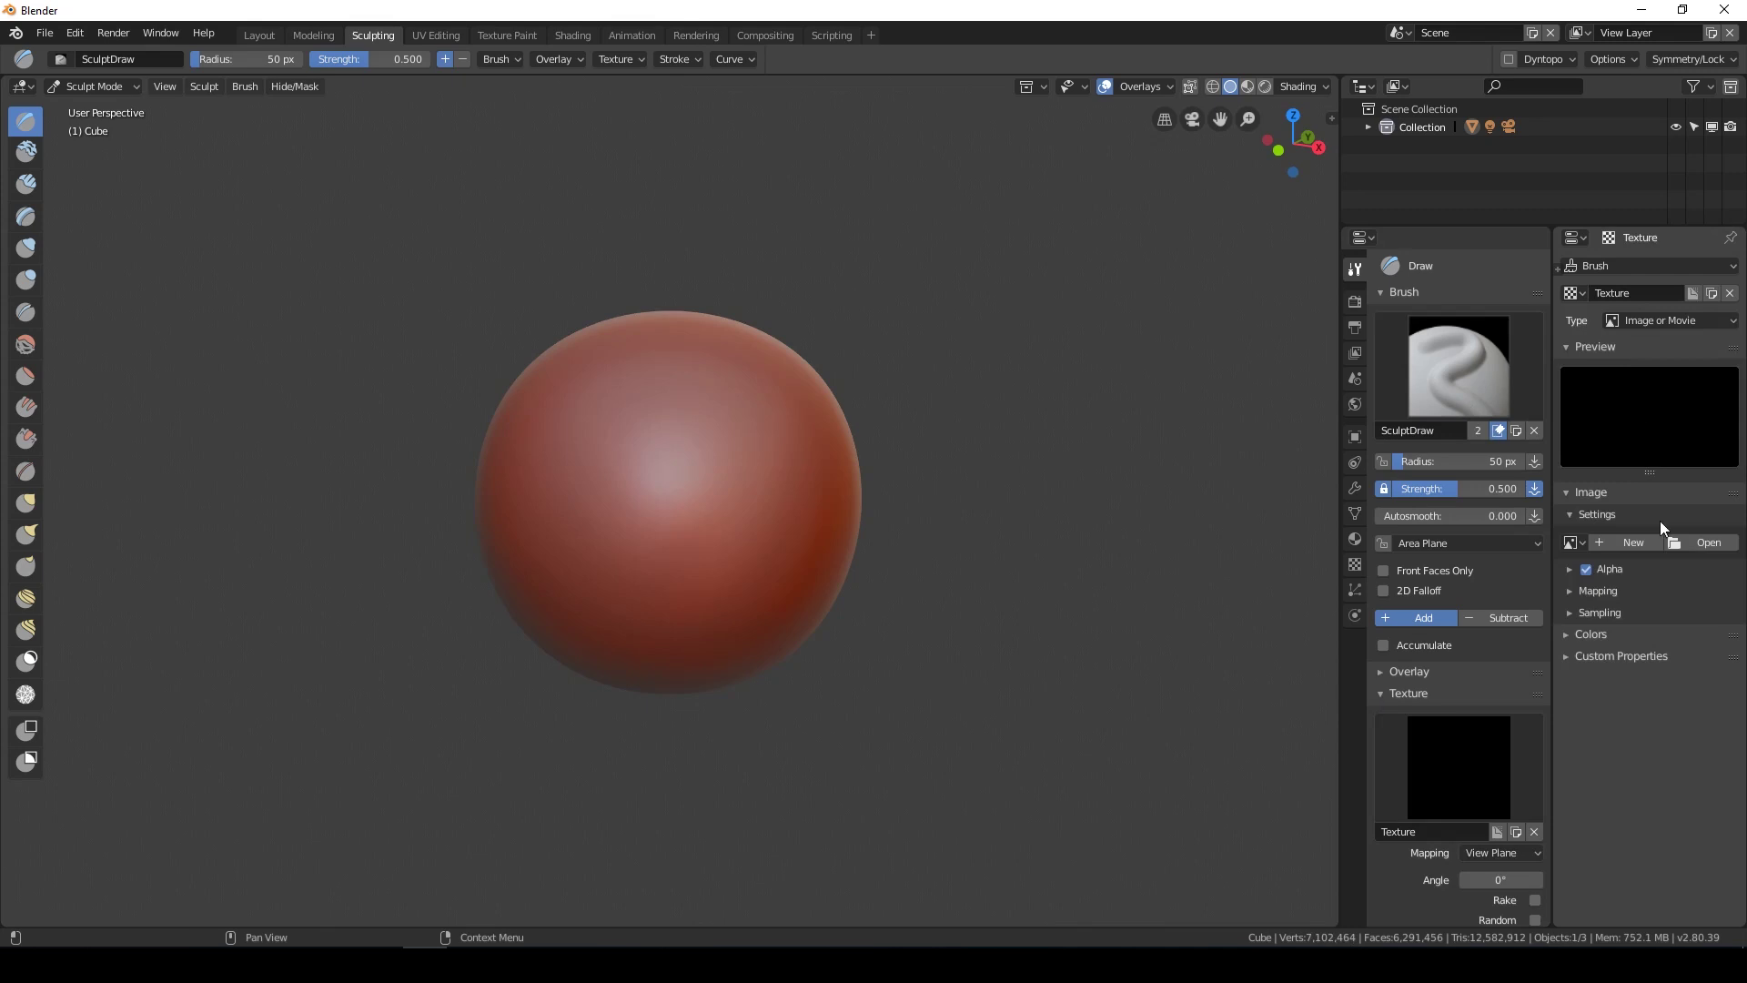
left_click(1685, 539)
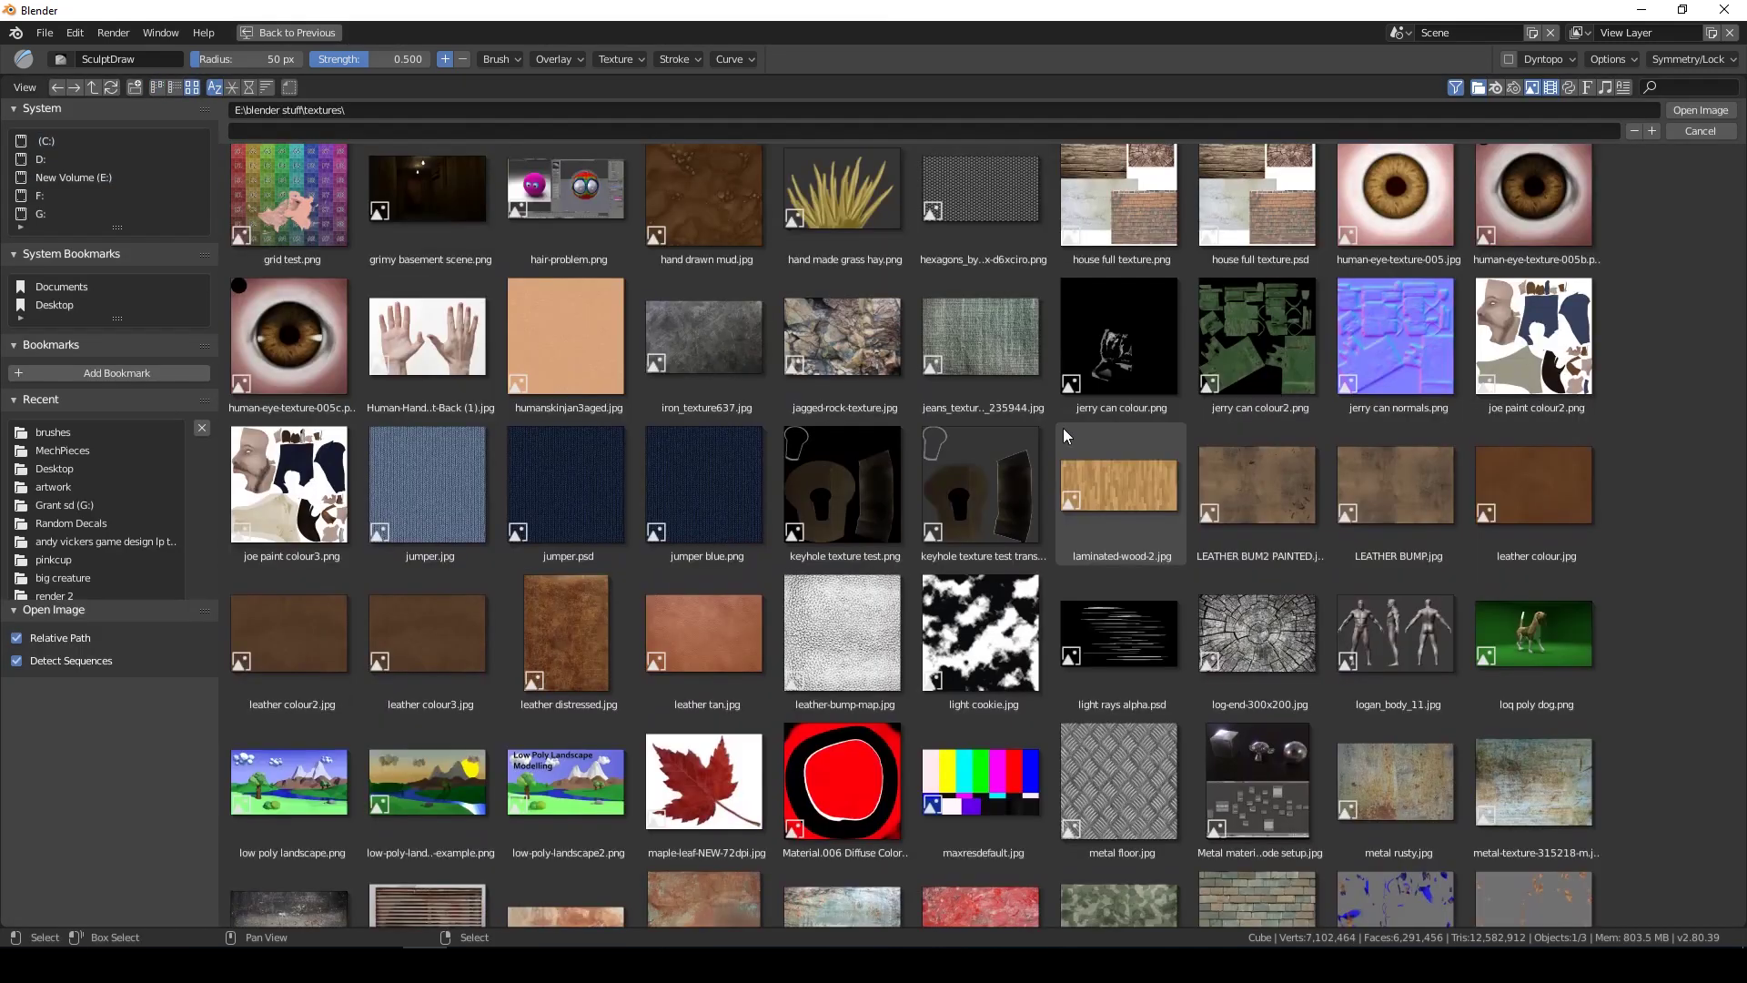
left_click(872, 369)
double_click(872, 369)
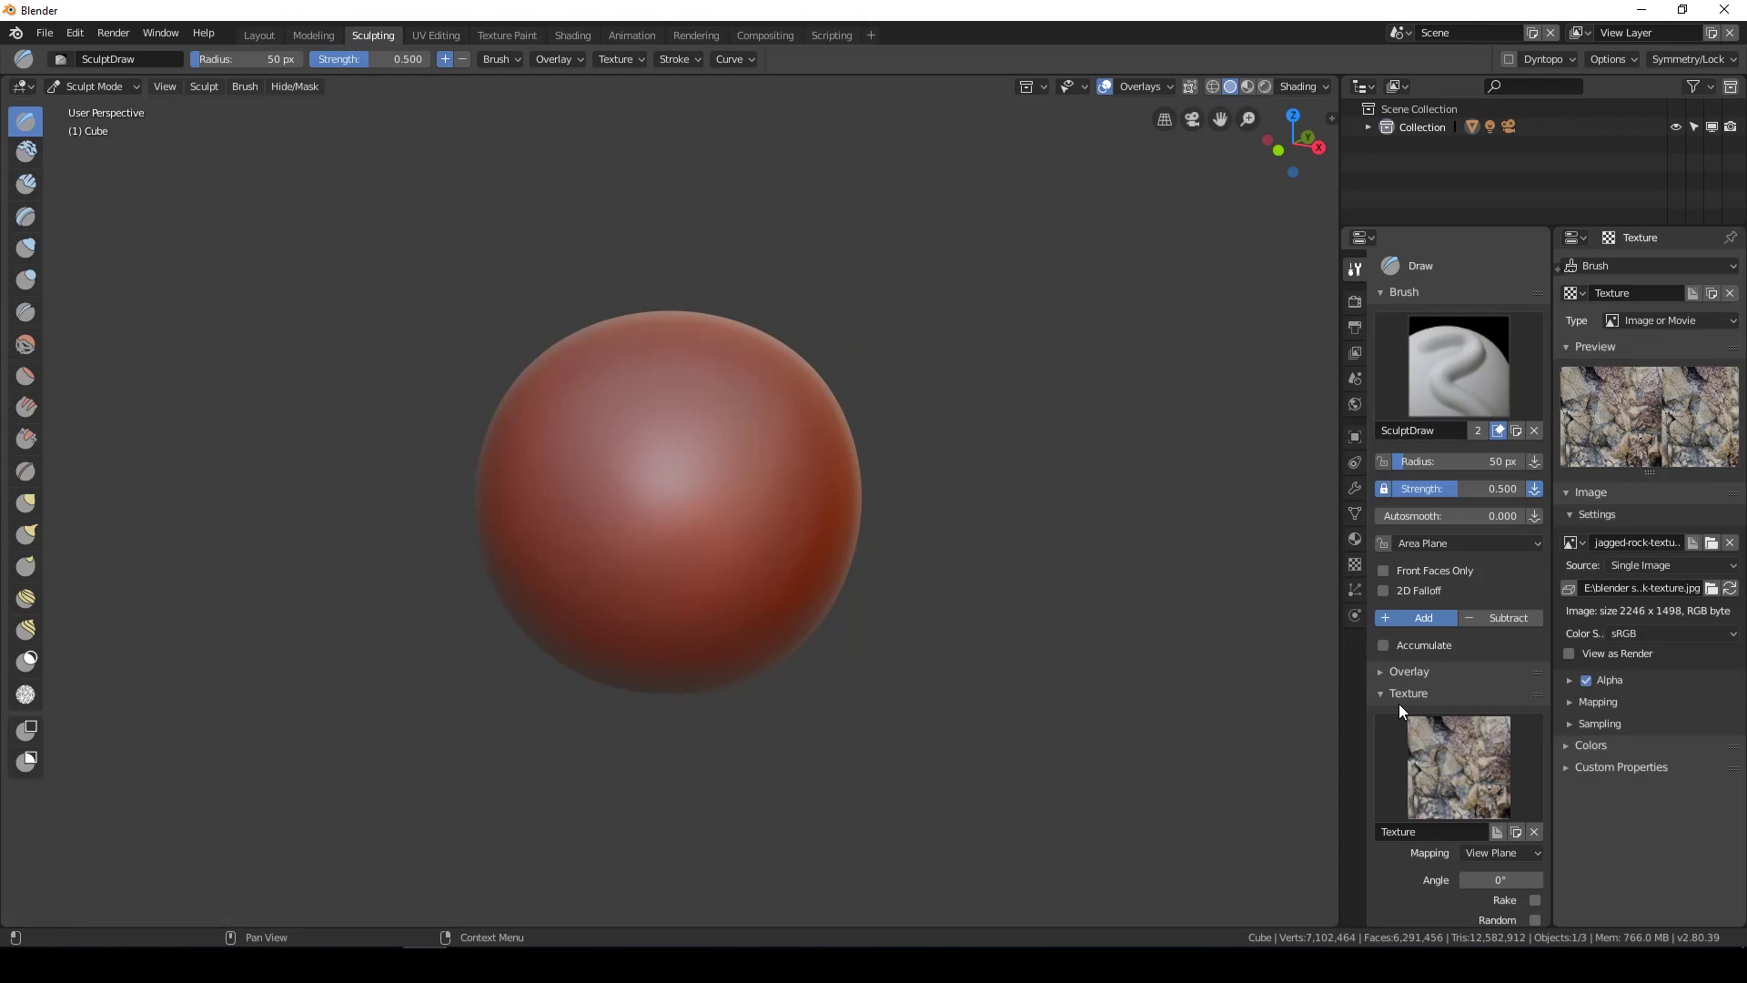
Set the Draw brush's stroke method to Anchored
left_click(1381, 695)
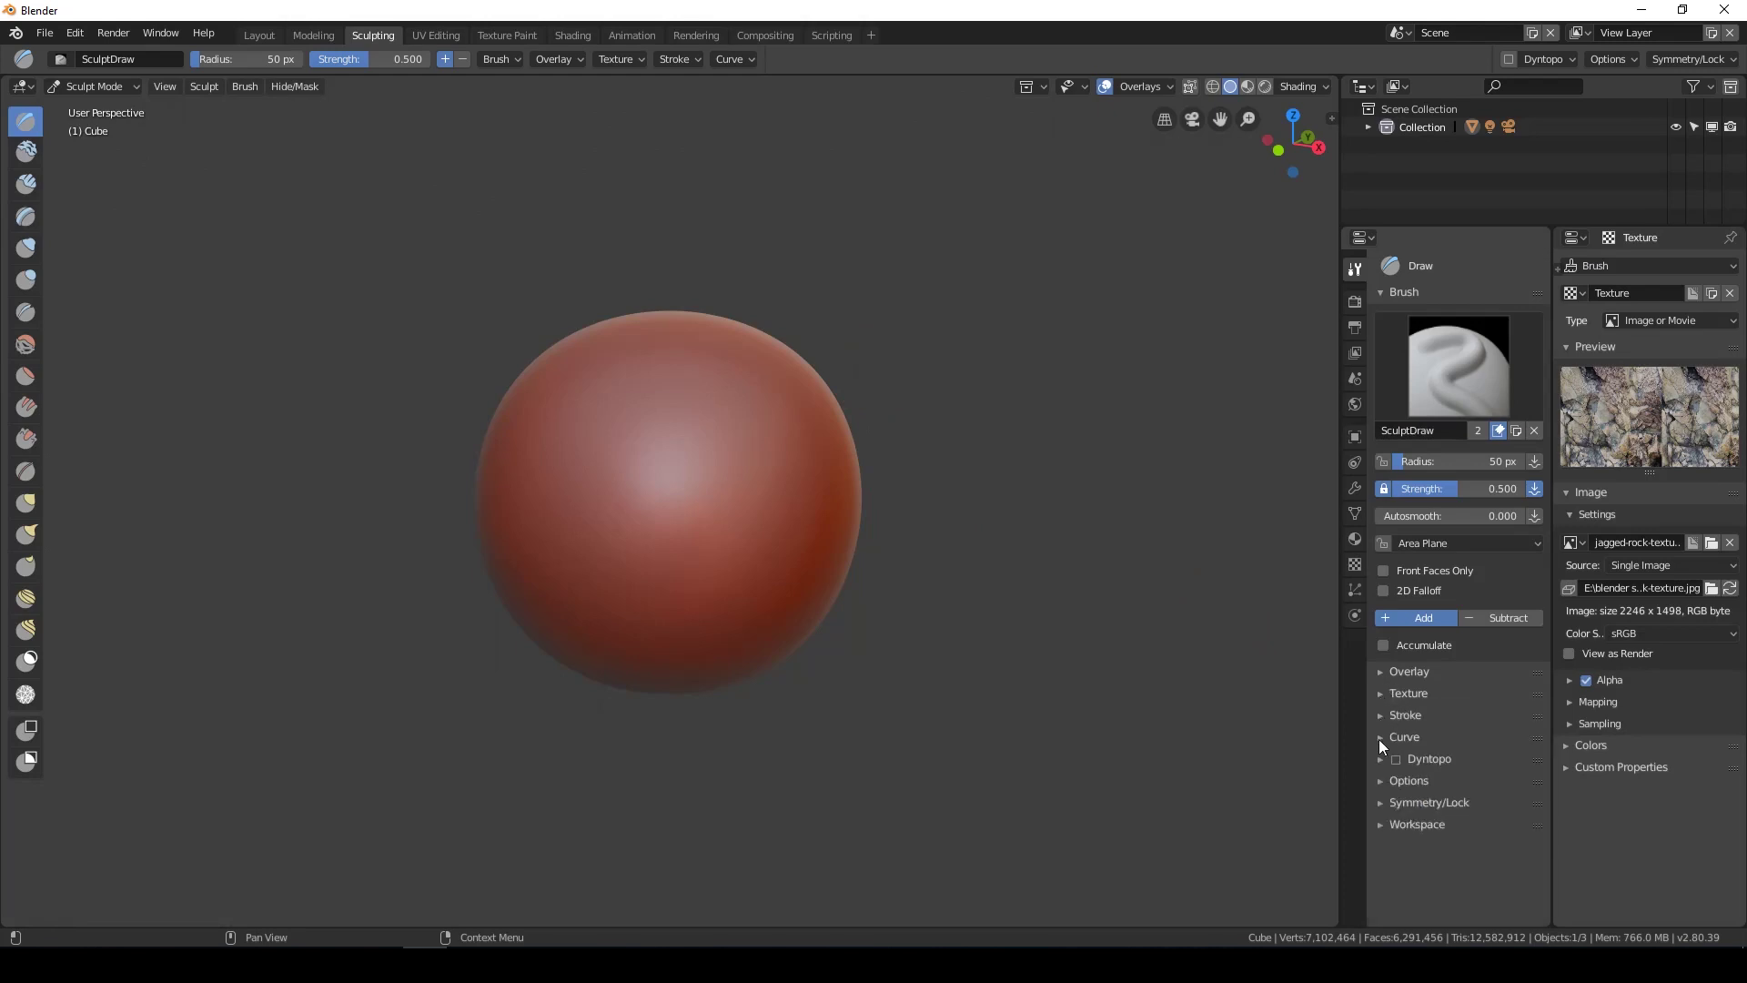
left_click(1378, 718)
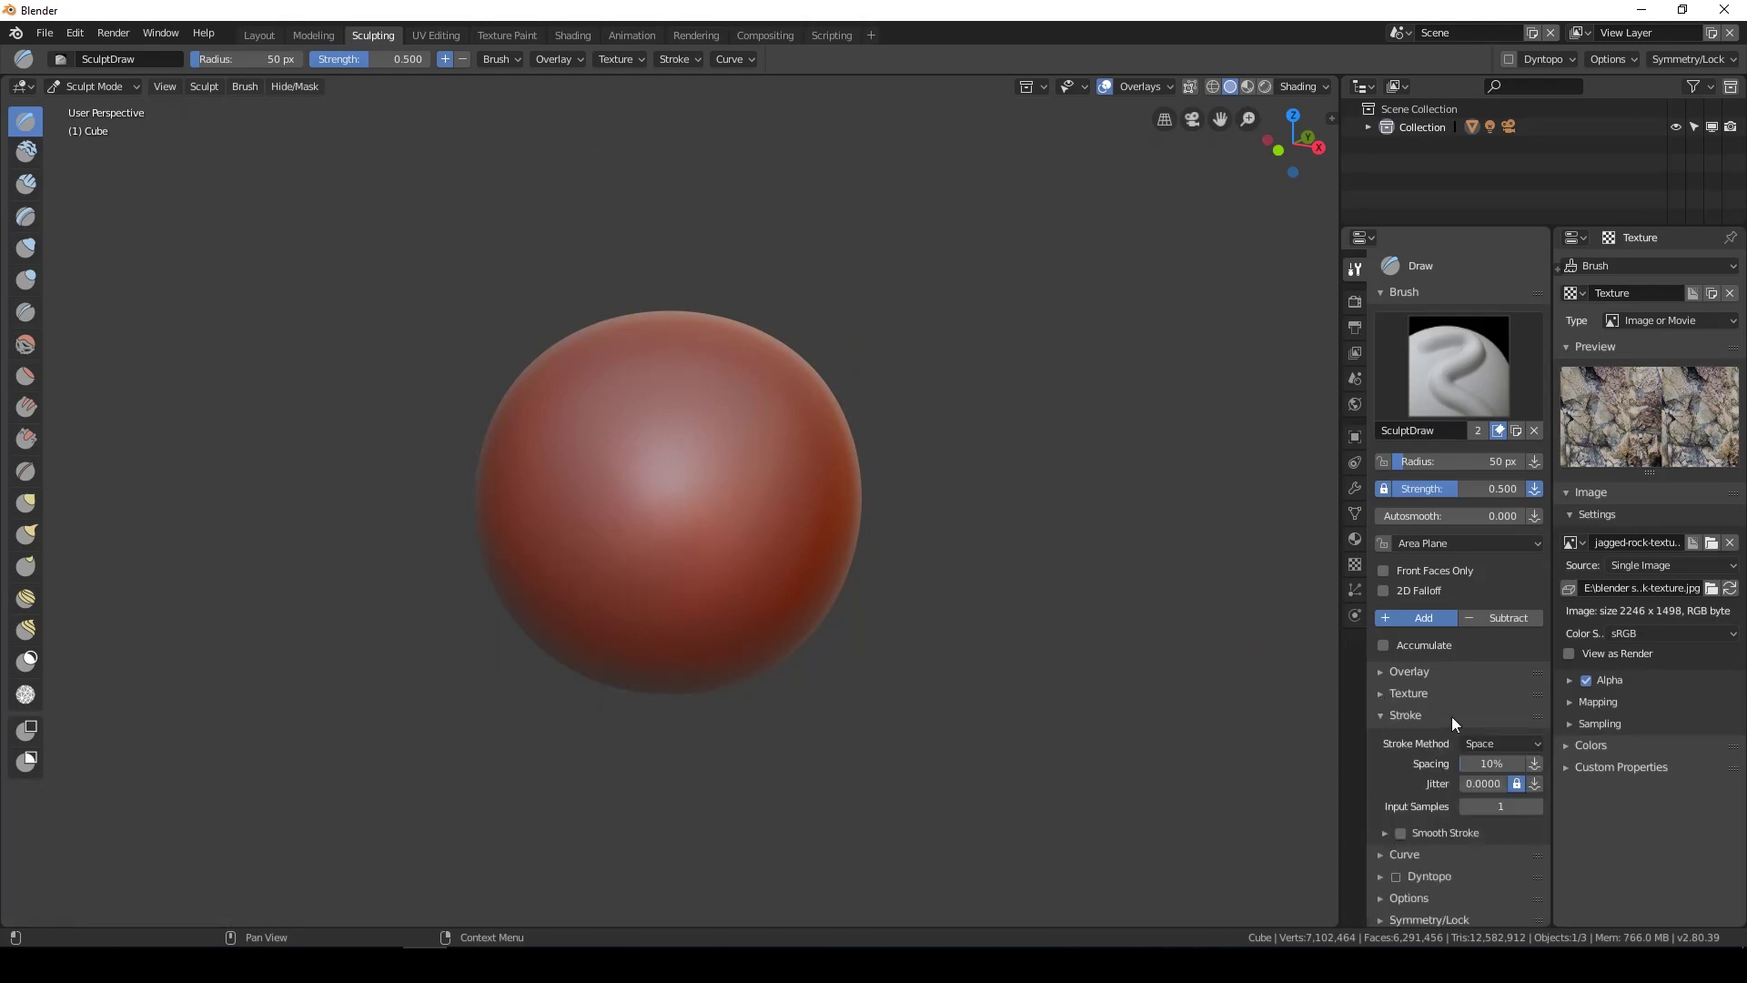
left_click(1476, 745)
left_click(1487, 642)
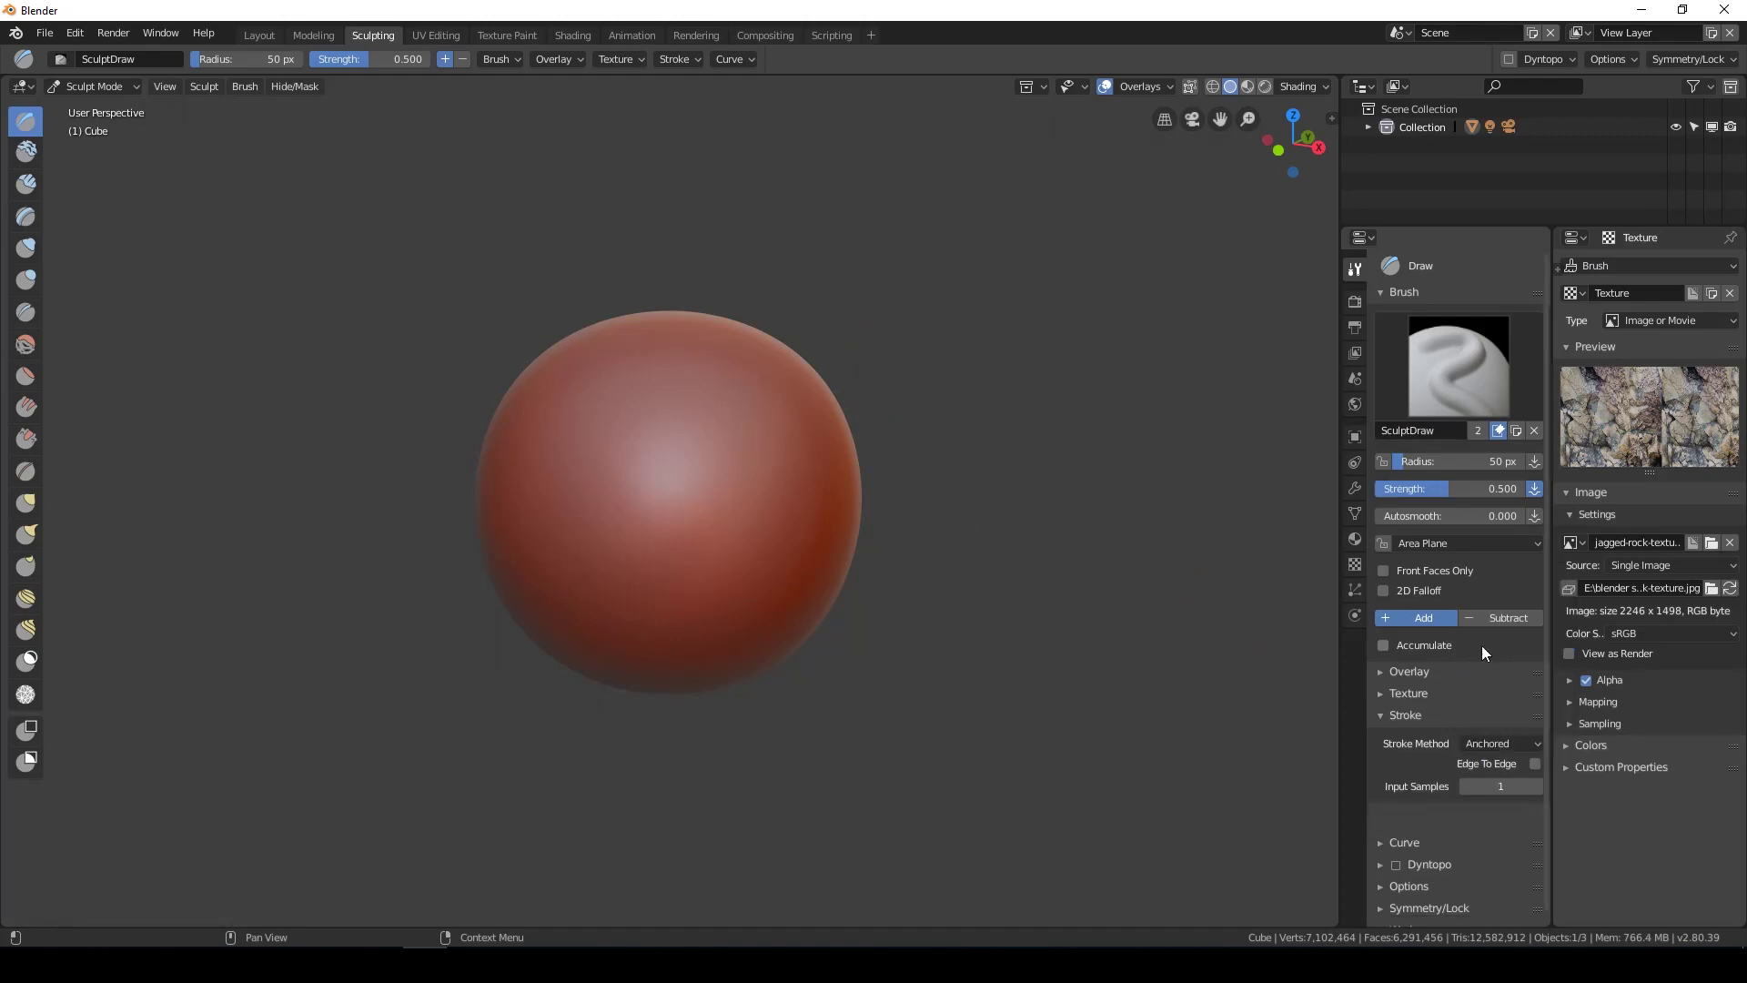
Try stamping the rock texture onto the front of the sphere, inspect the relief up close and undo the stroke
left_click_drag(685, 532, 831, 574)
scroll(790, 681, "up", 2)
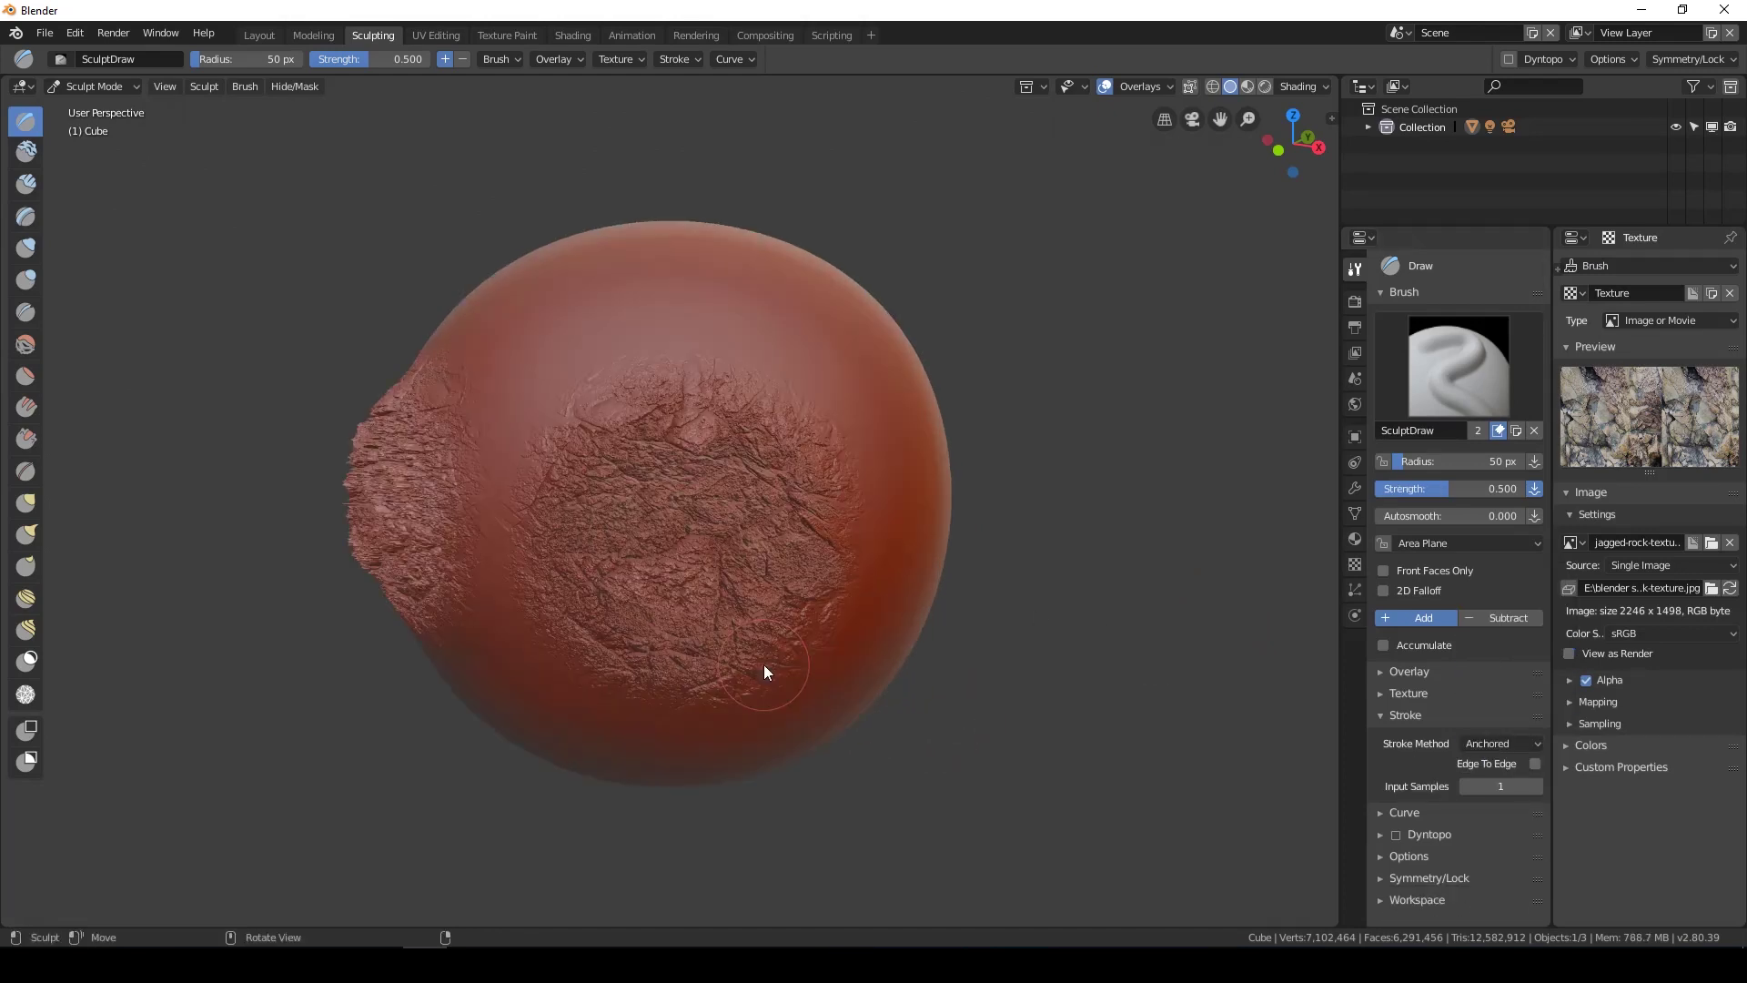
mouse_move(763, 664)
middle_mouse_down()
mouse_move(805, 677)
mouse_move(674, 581)
mouse_move(718, 566)
middle_mouse_up()
scroll(666, 570, "up", 2)
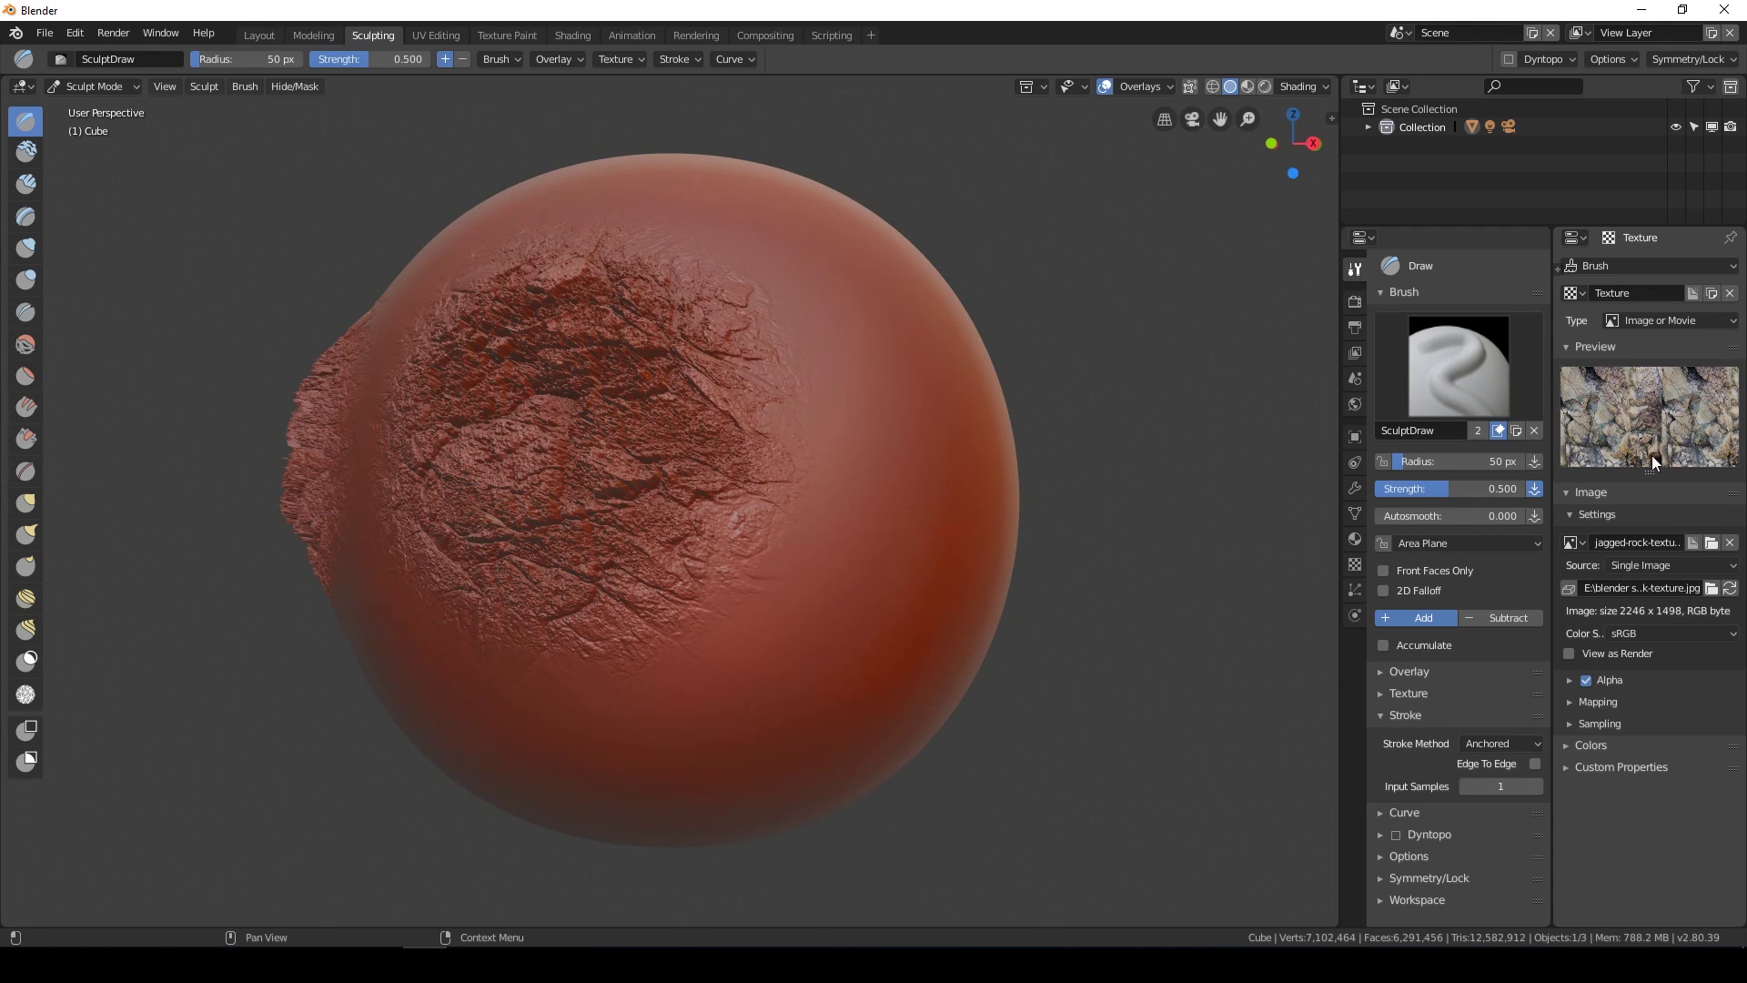
key("ctrl+z")
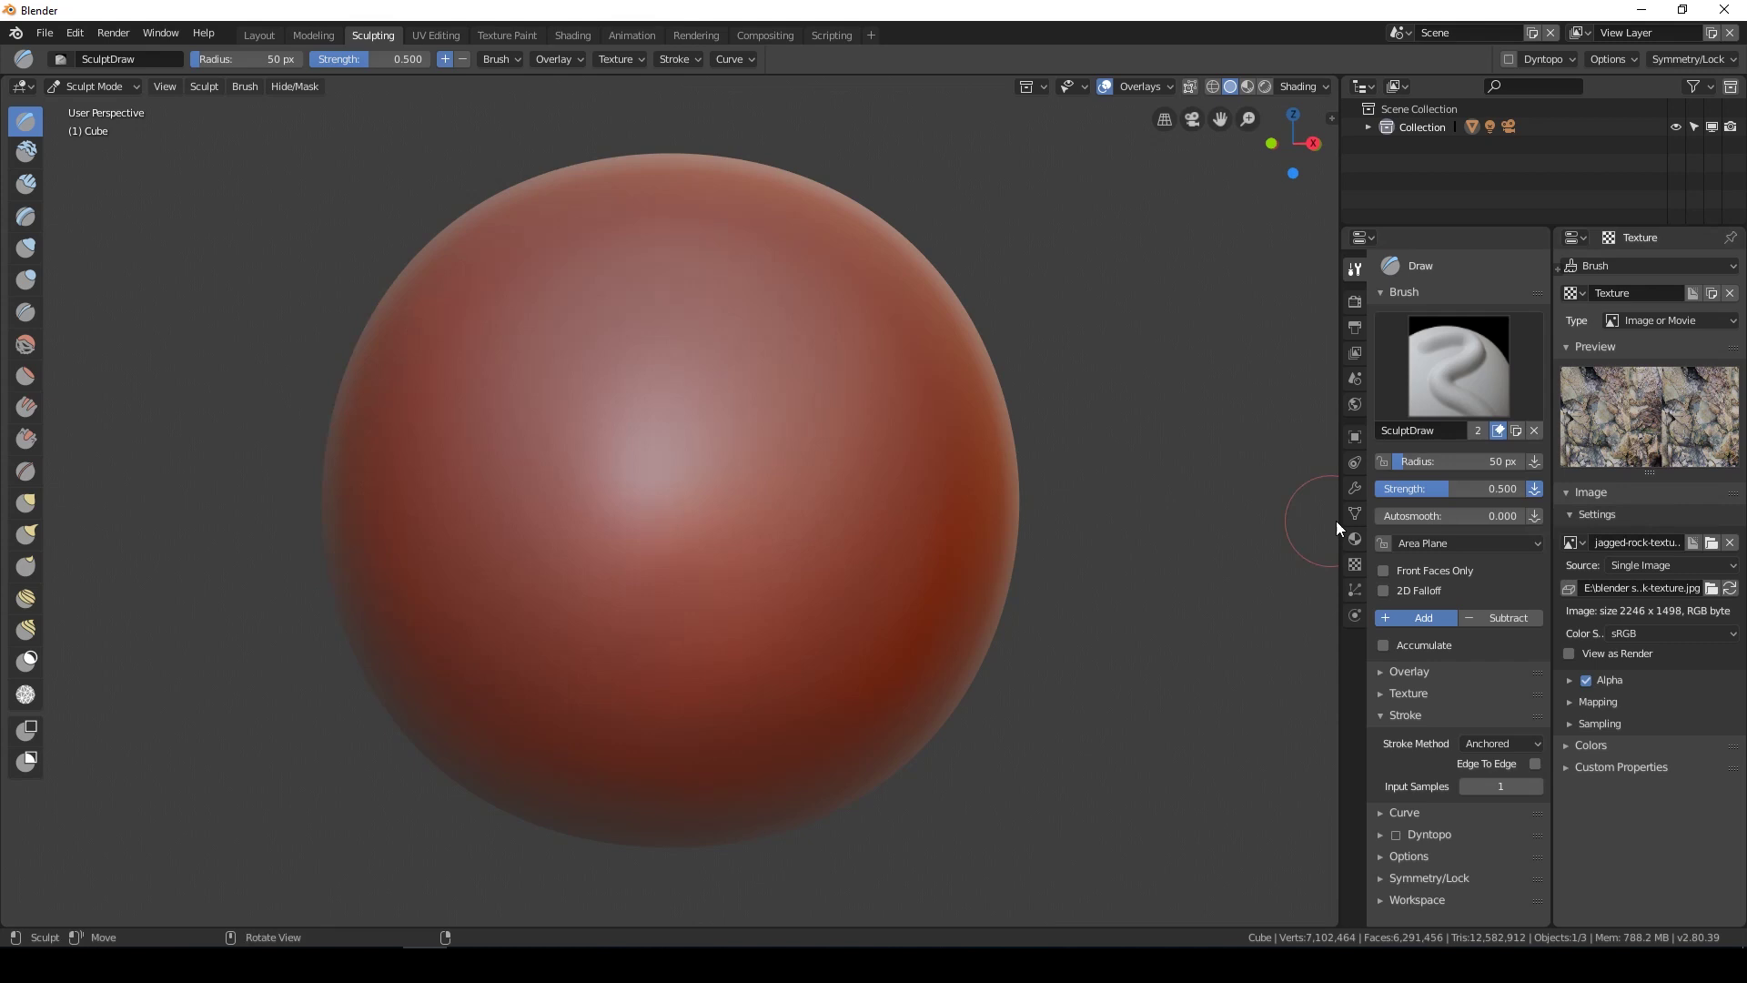
Lower the brush strength to 0.137, test a rock texture stamp on the sphere and undo the stamp
left_click_drag(1443, 491, 1383, 491)
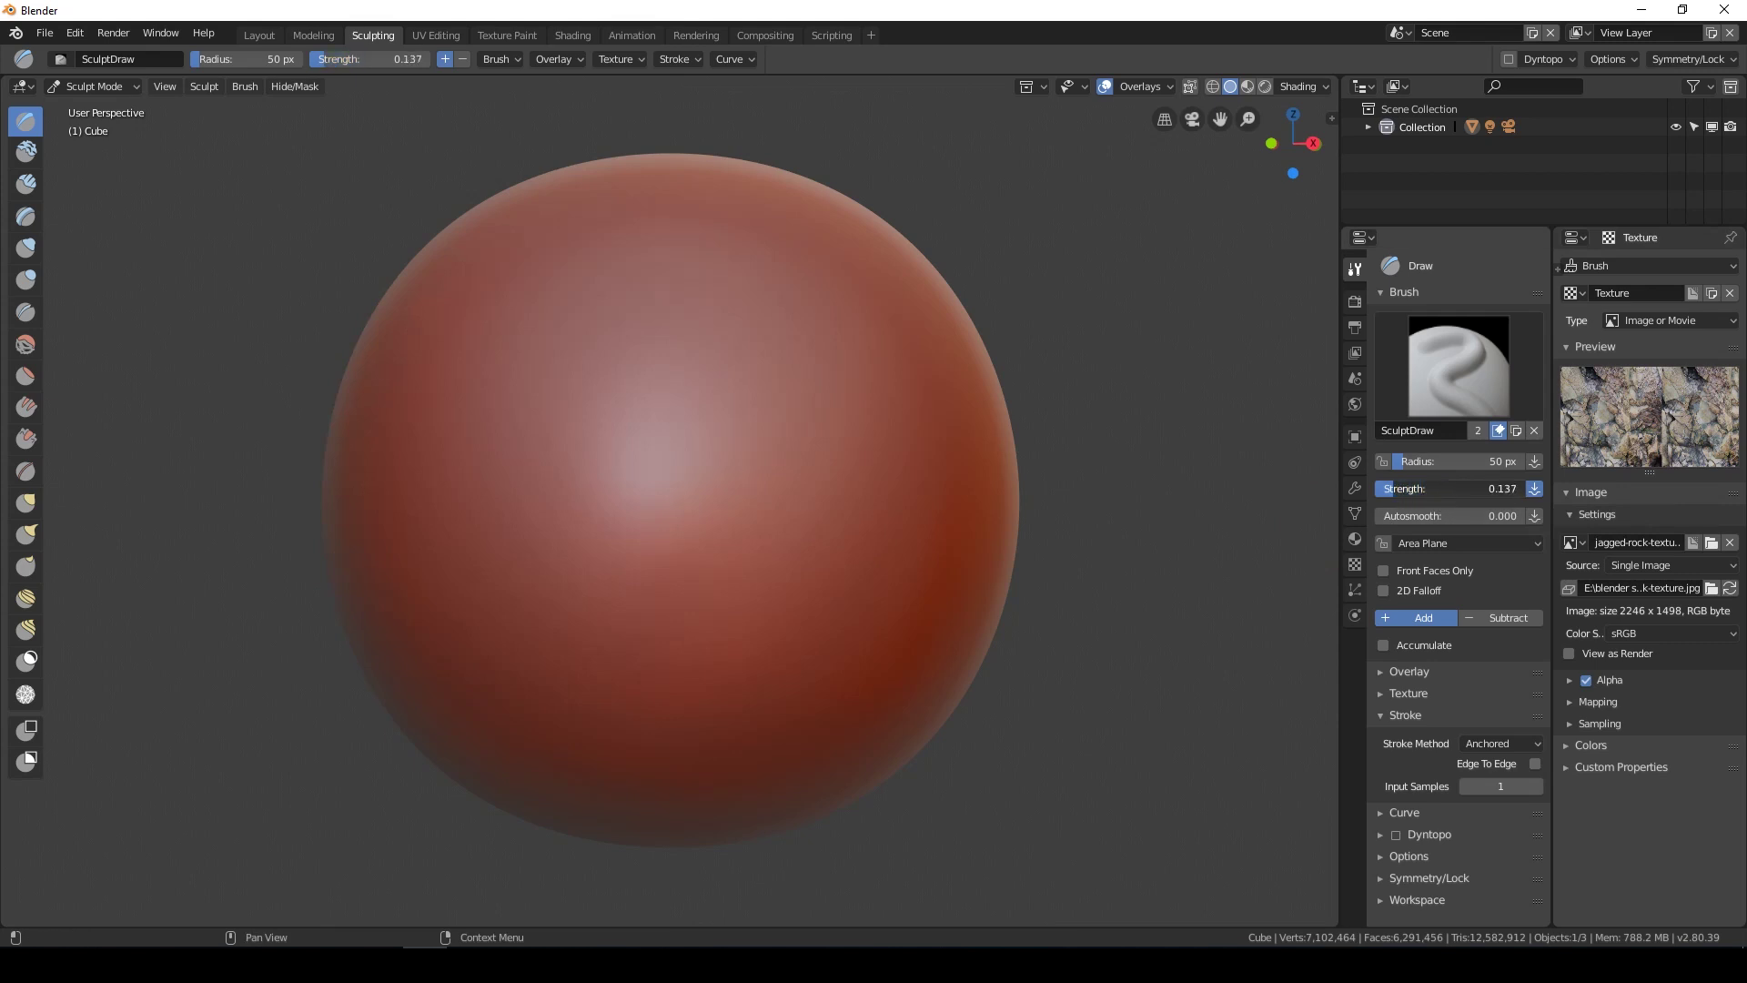
left_click_drag(635, 505, 936, 675)
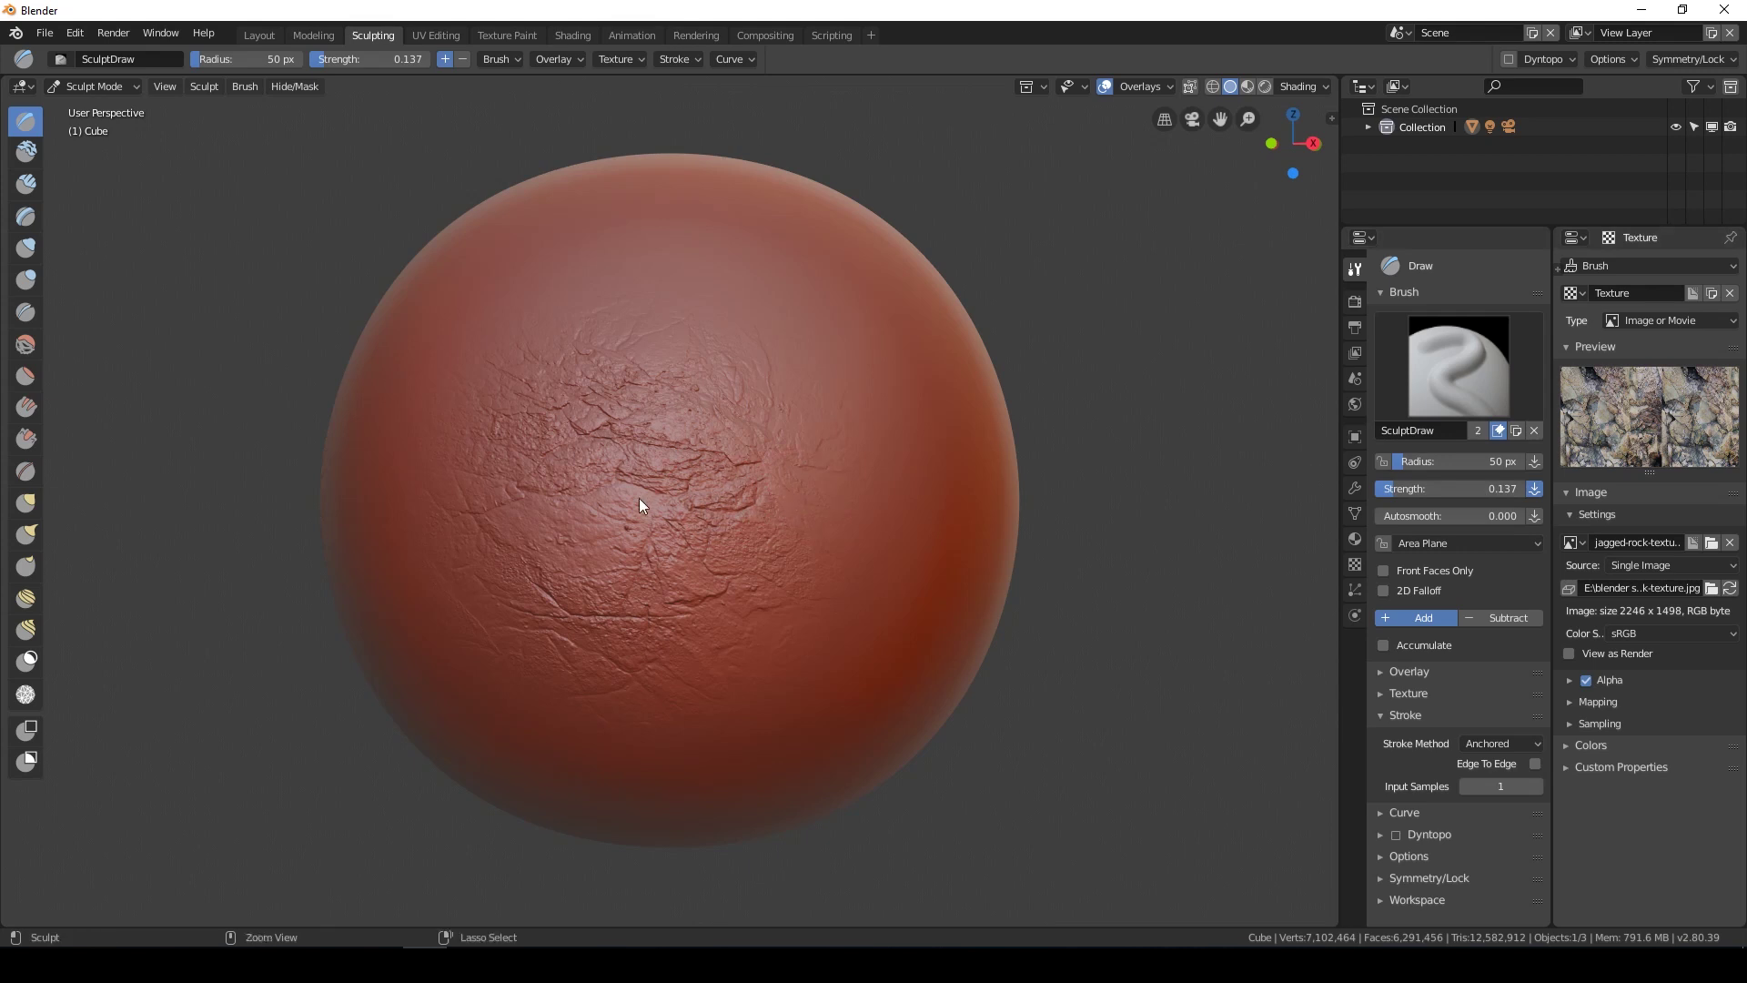
key("ctrl+z")
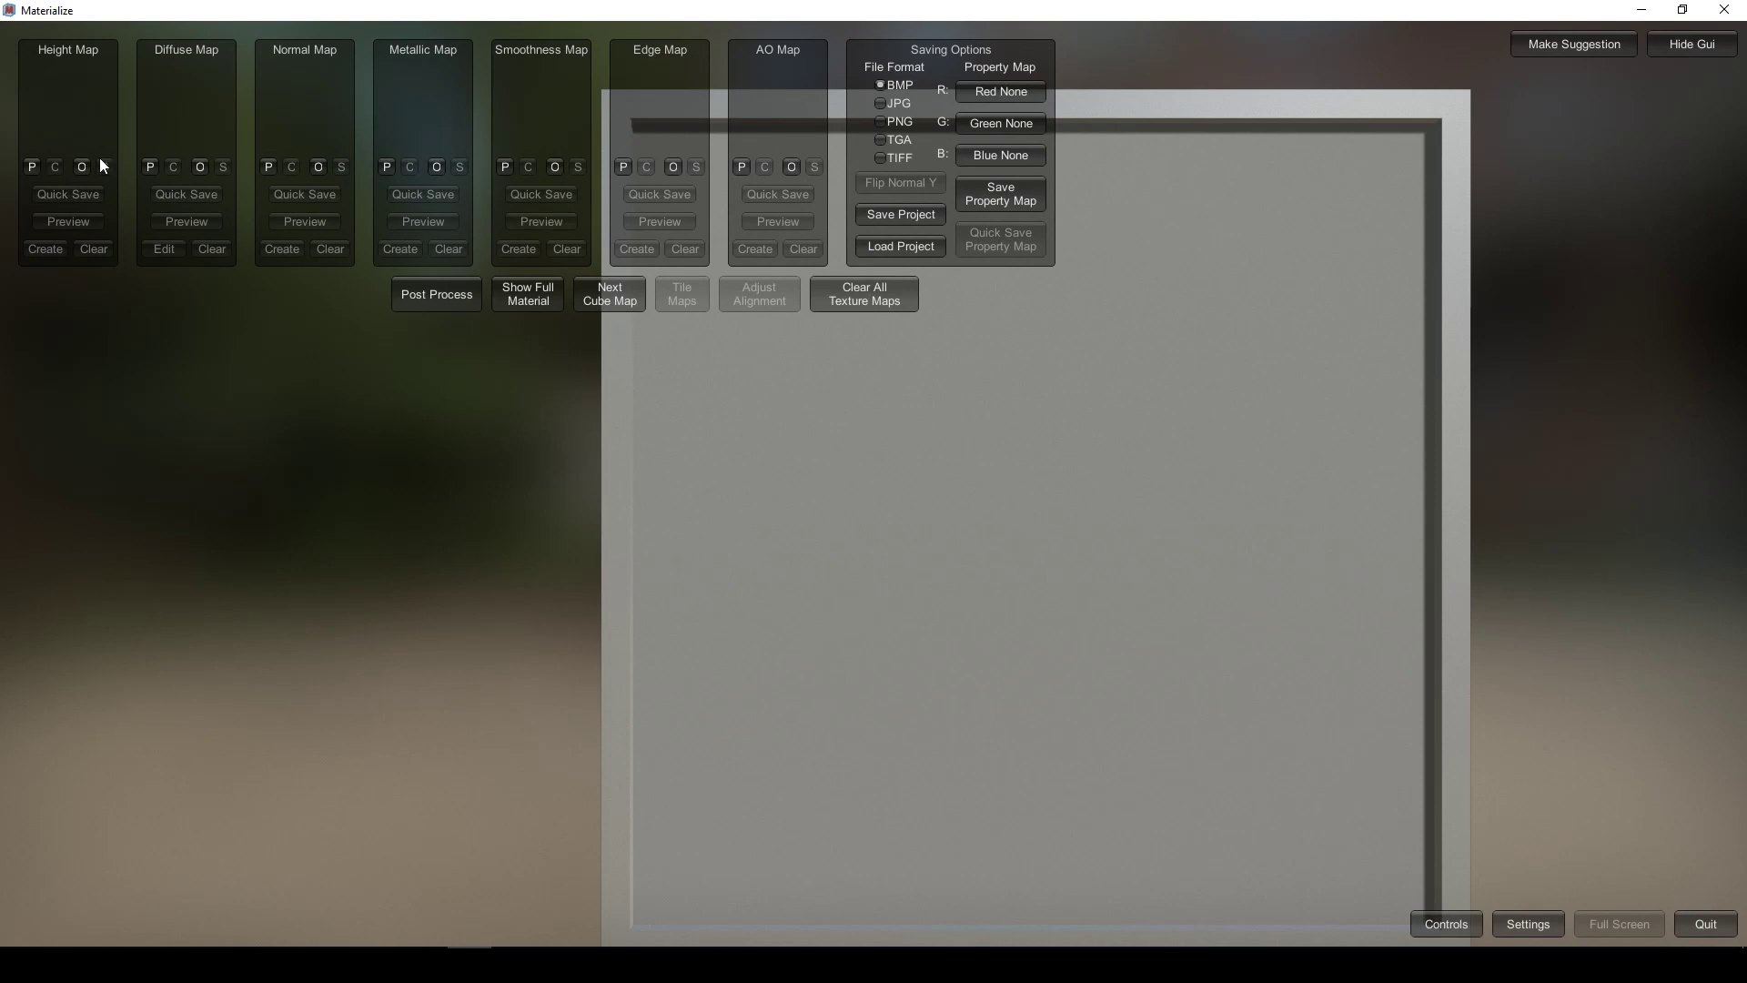
In Materialize, load jagged-rock-texture.jpg from the textures folder as the diffuse map
left_click(200, 167)
left_click(670, 364)
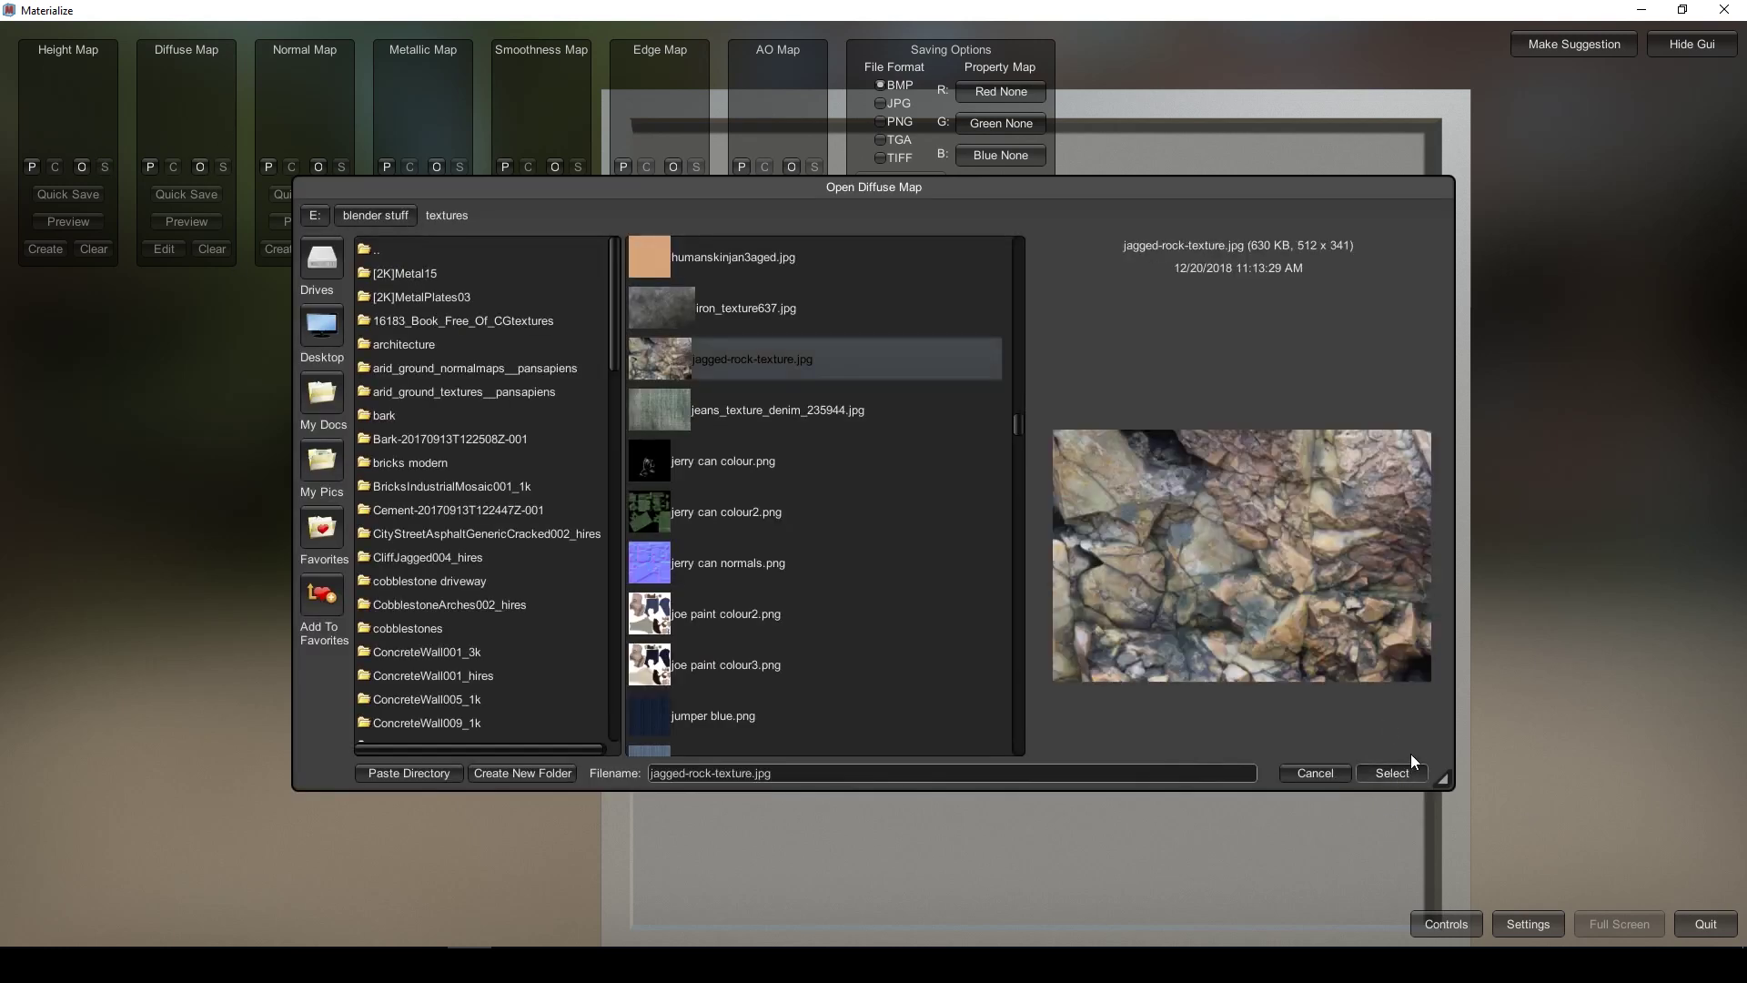
left_click(1392, 773)
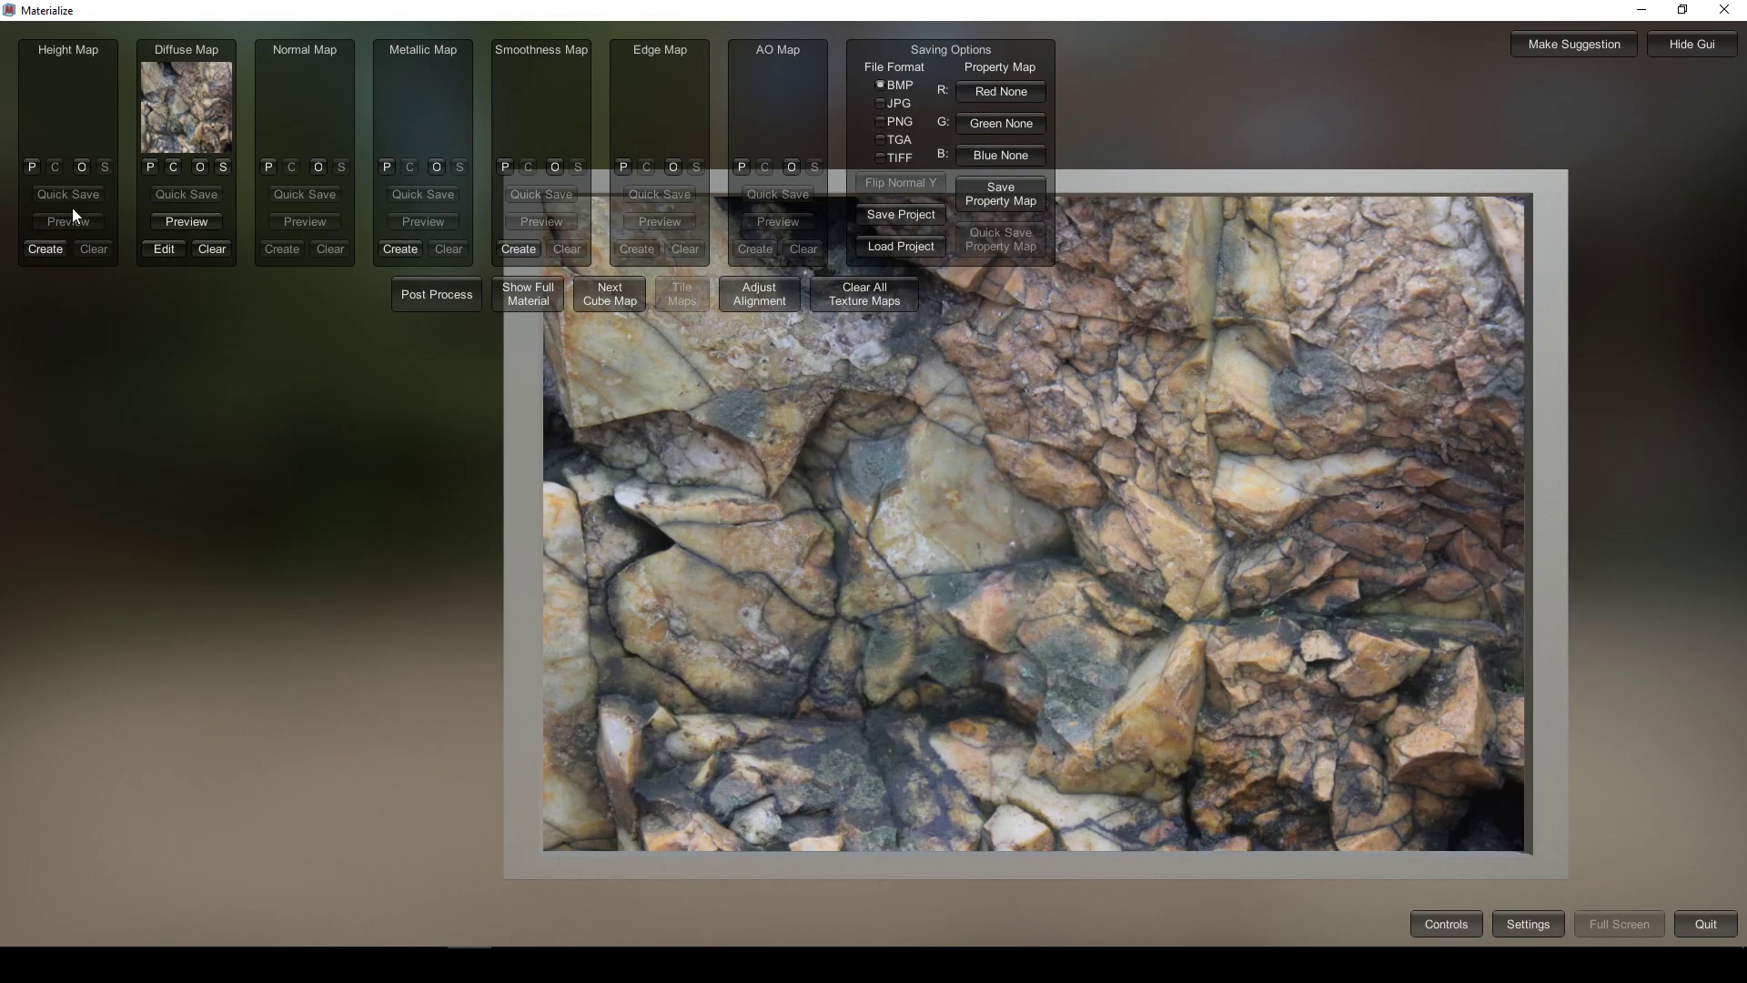
Create a height map from the diffuse photo using the Displace frequency weight preset and a final gain of -0.019
left_click(46, 249)
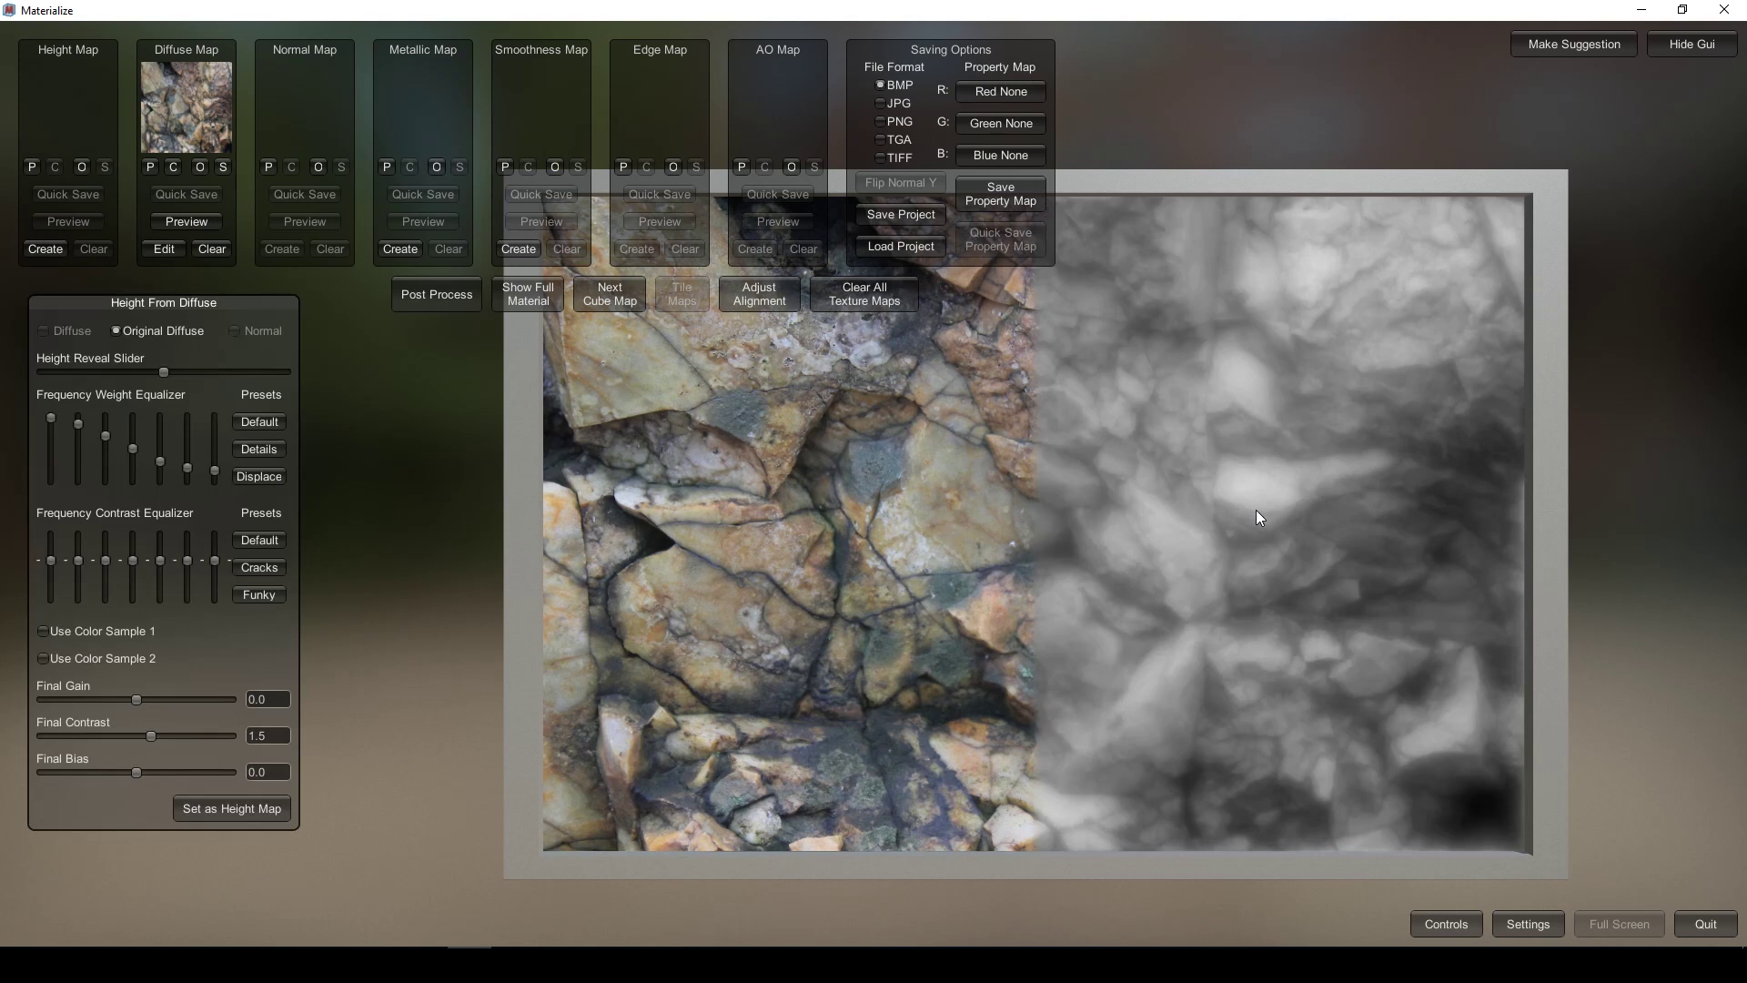
left_click(259, 479)
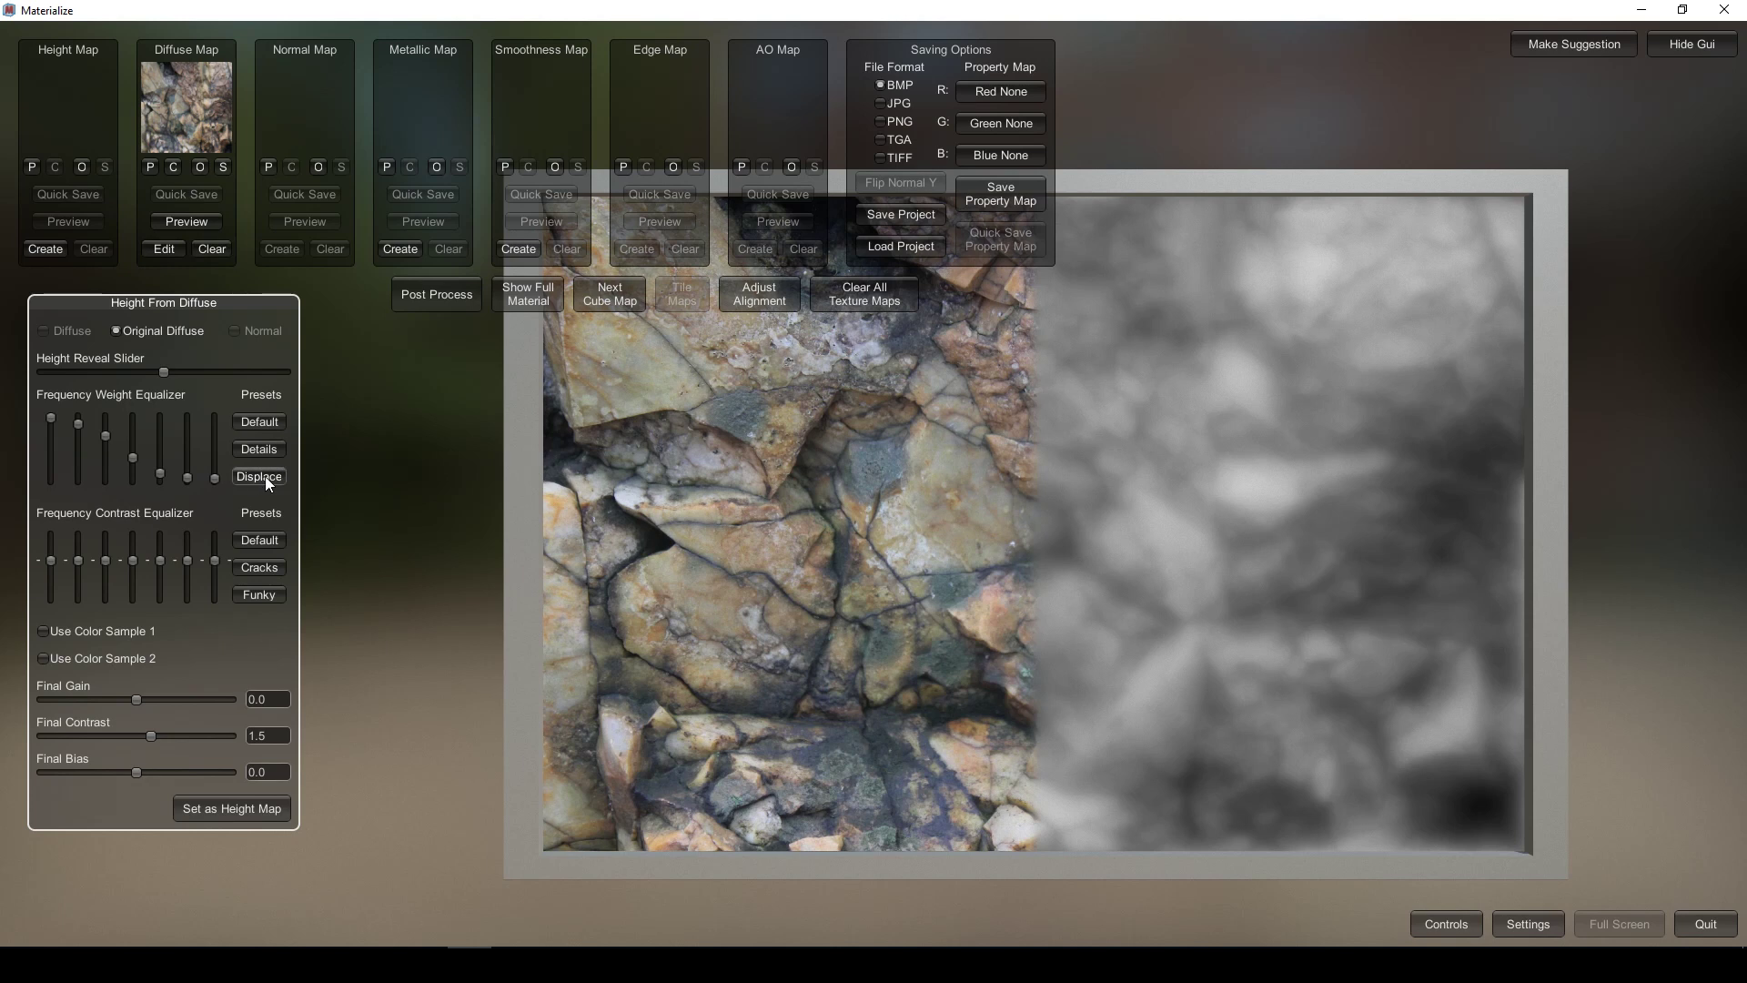
mouse_move(136, 697)
left_mouse_down()
mouse_move(87, 699)
mouse_move(133, 699)
left_mouse_up()
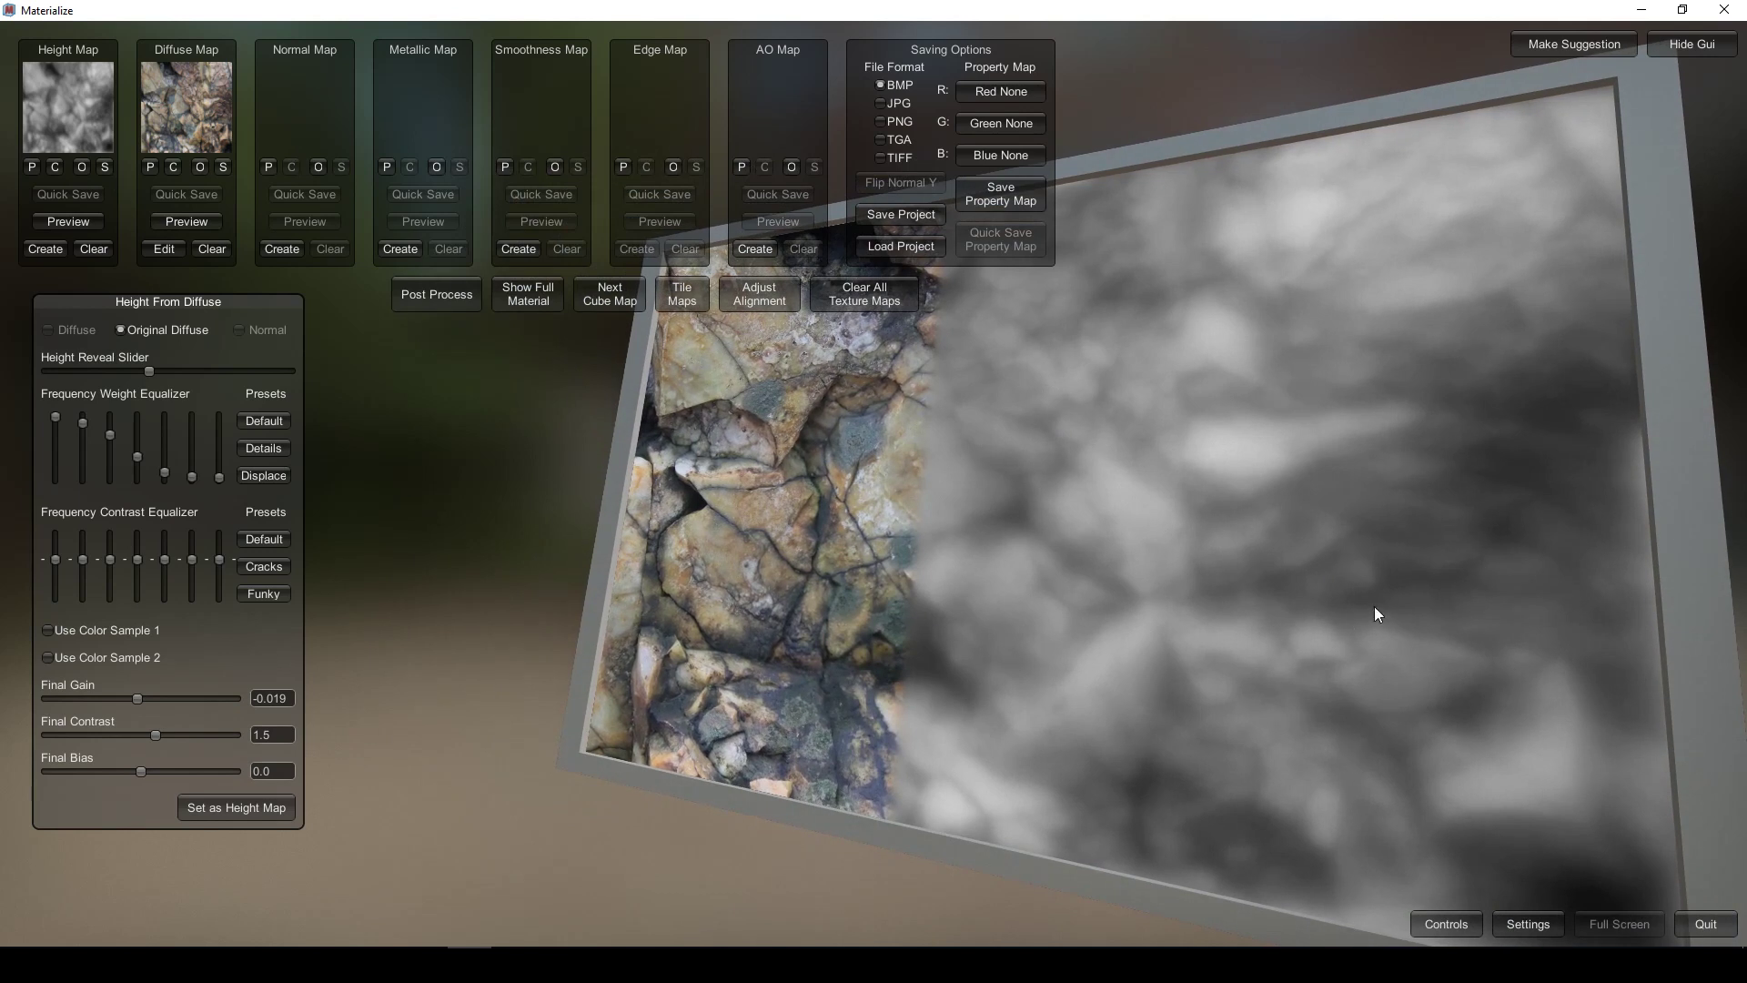
Compare the Details and Default frequency weight presets, restore Displace and set the result as the height map
left_click(257, 449)
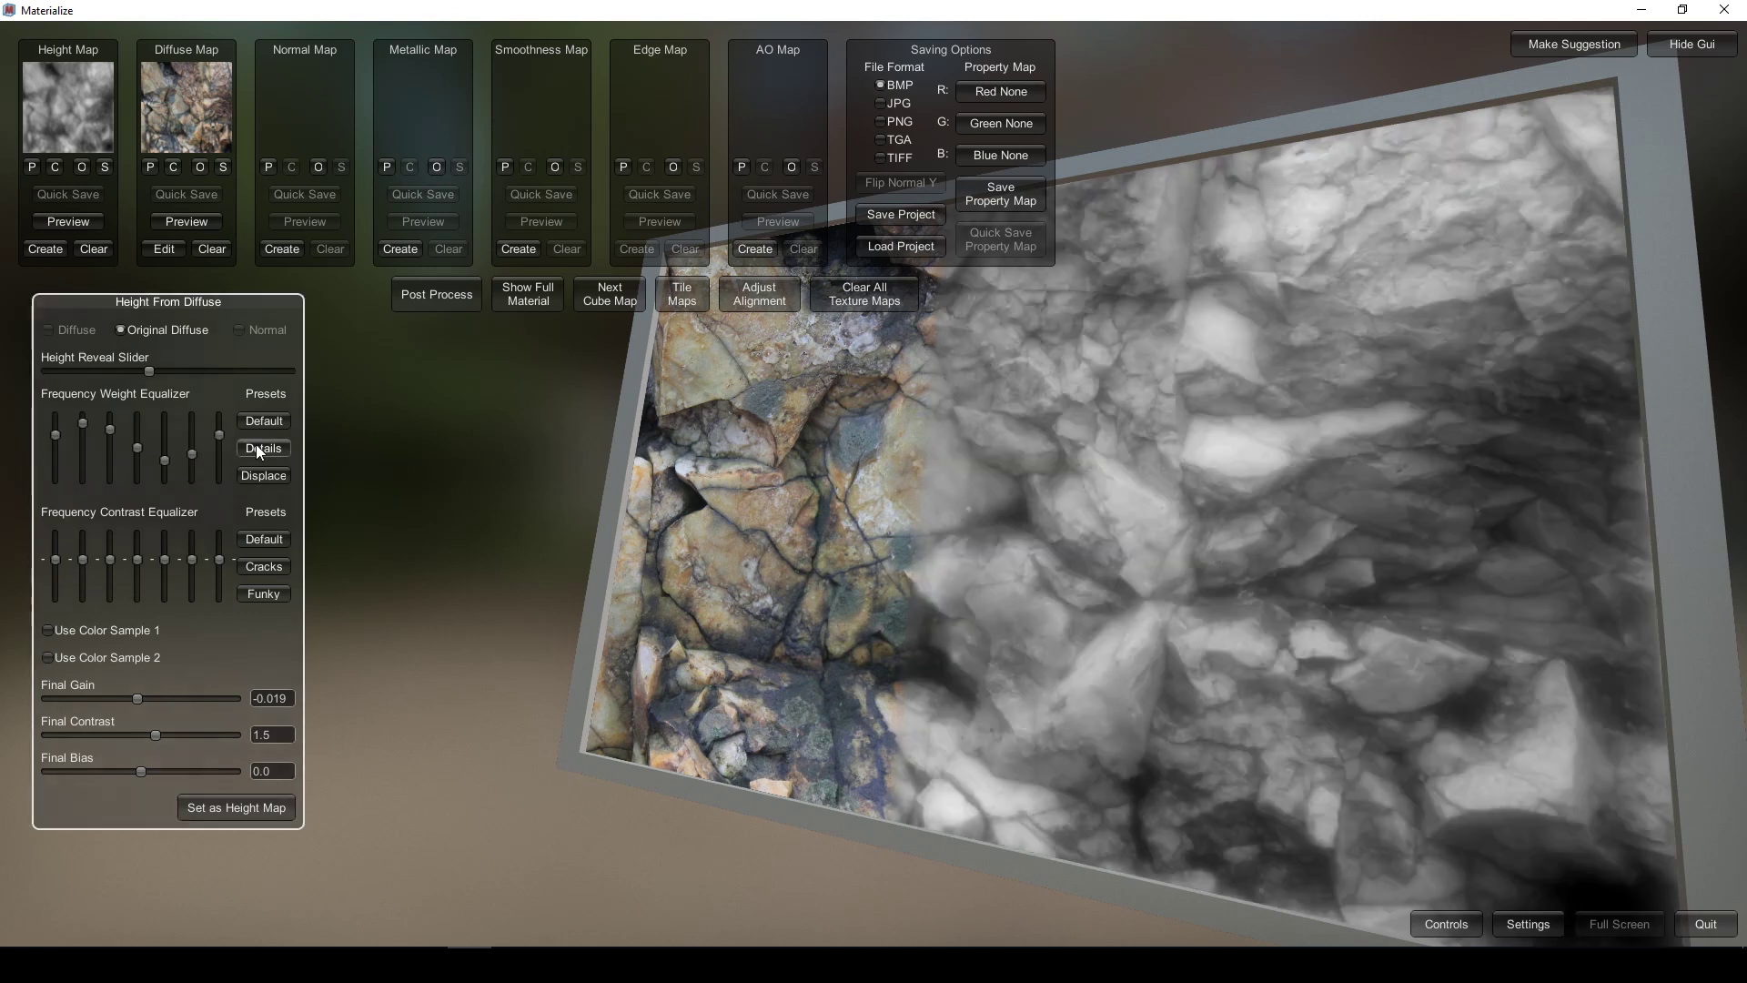
left_click(257, 424)
left_click(262, 475)
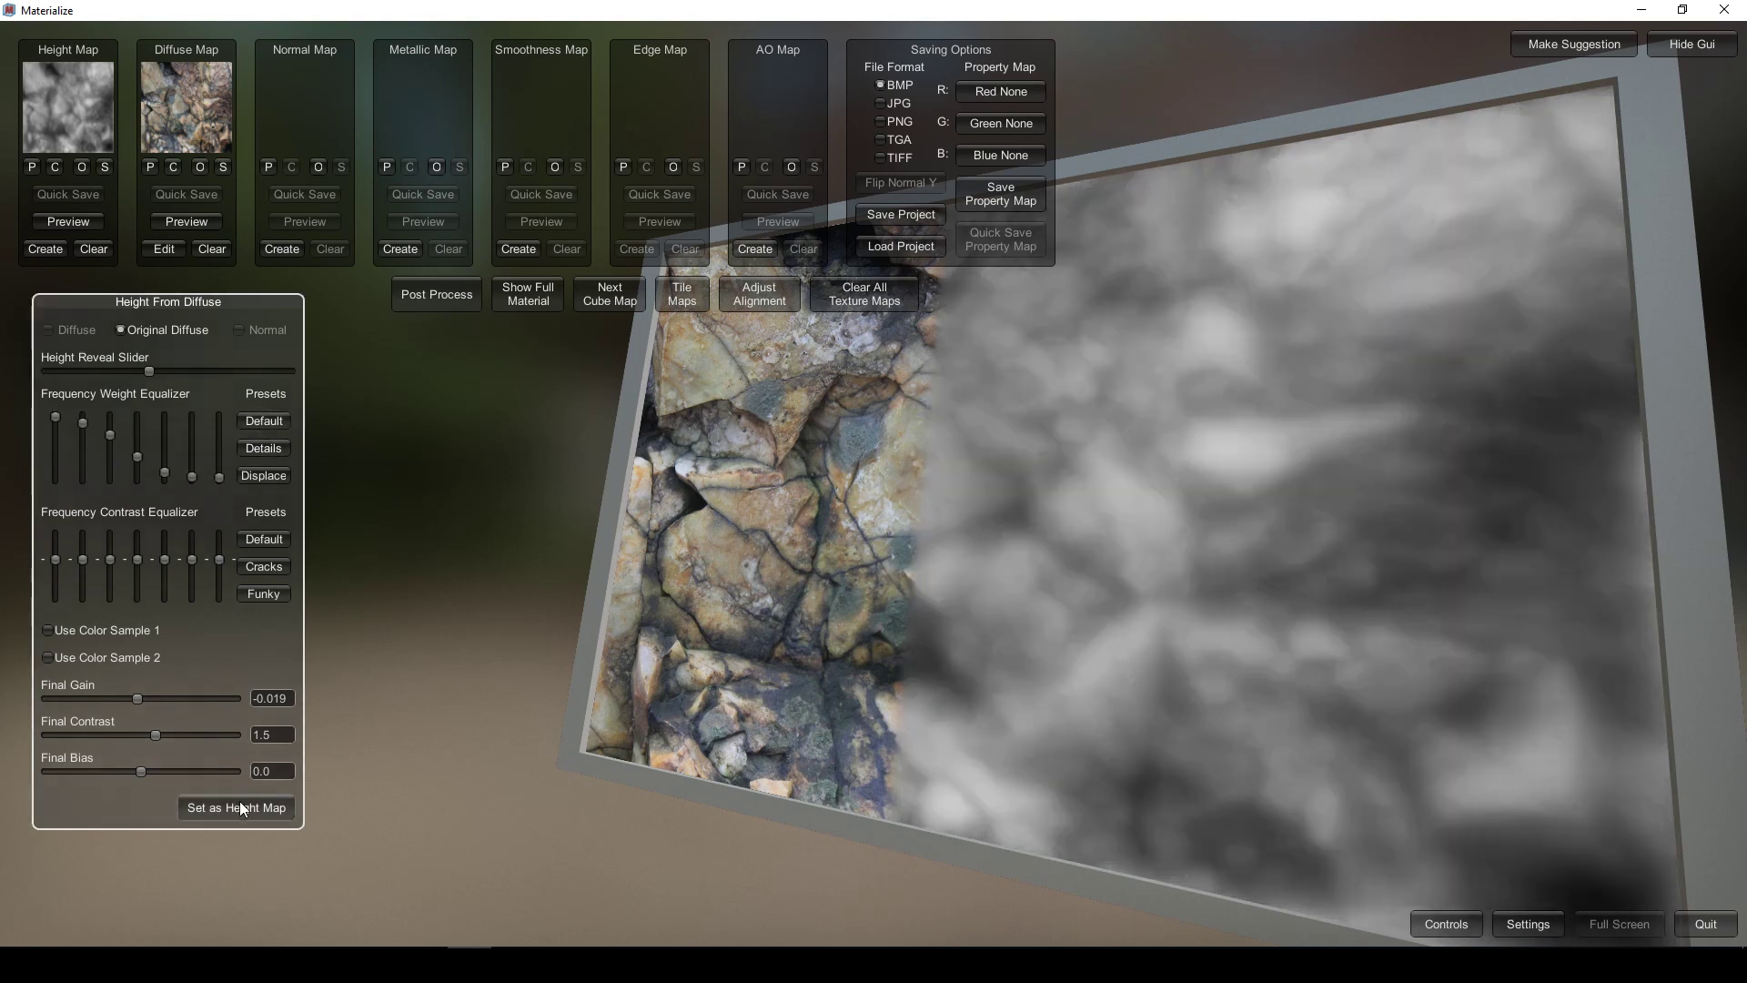
left_click(219, 806)
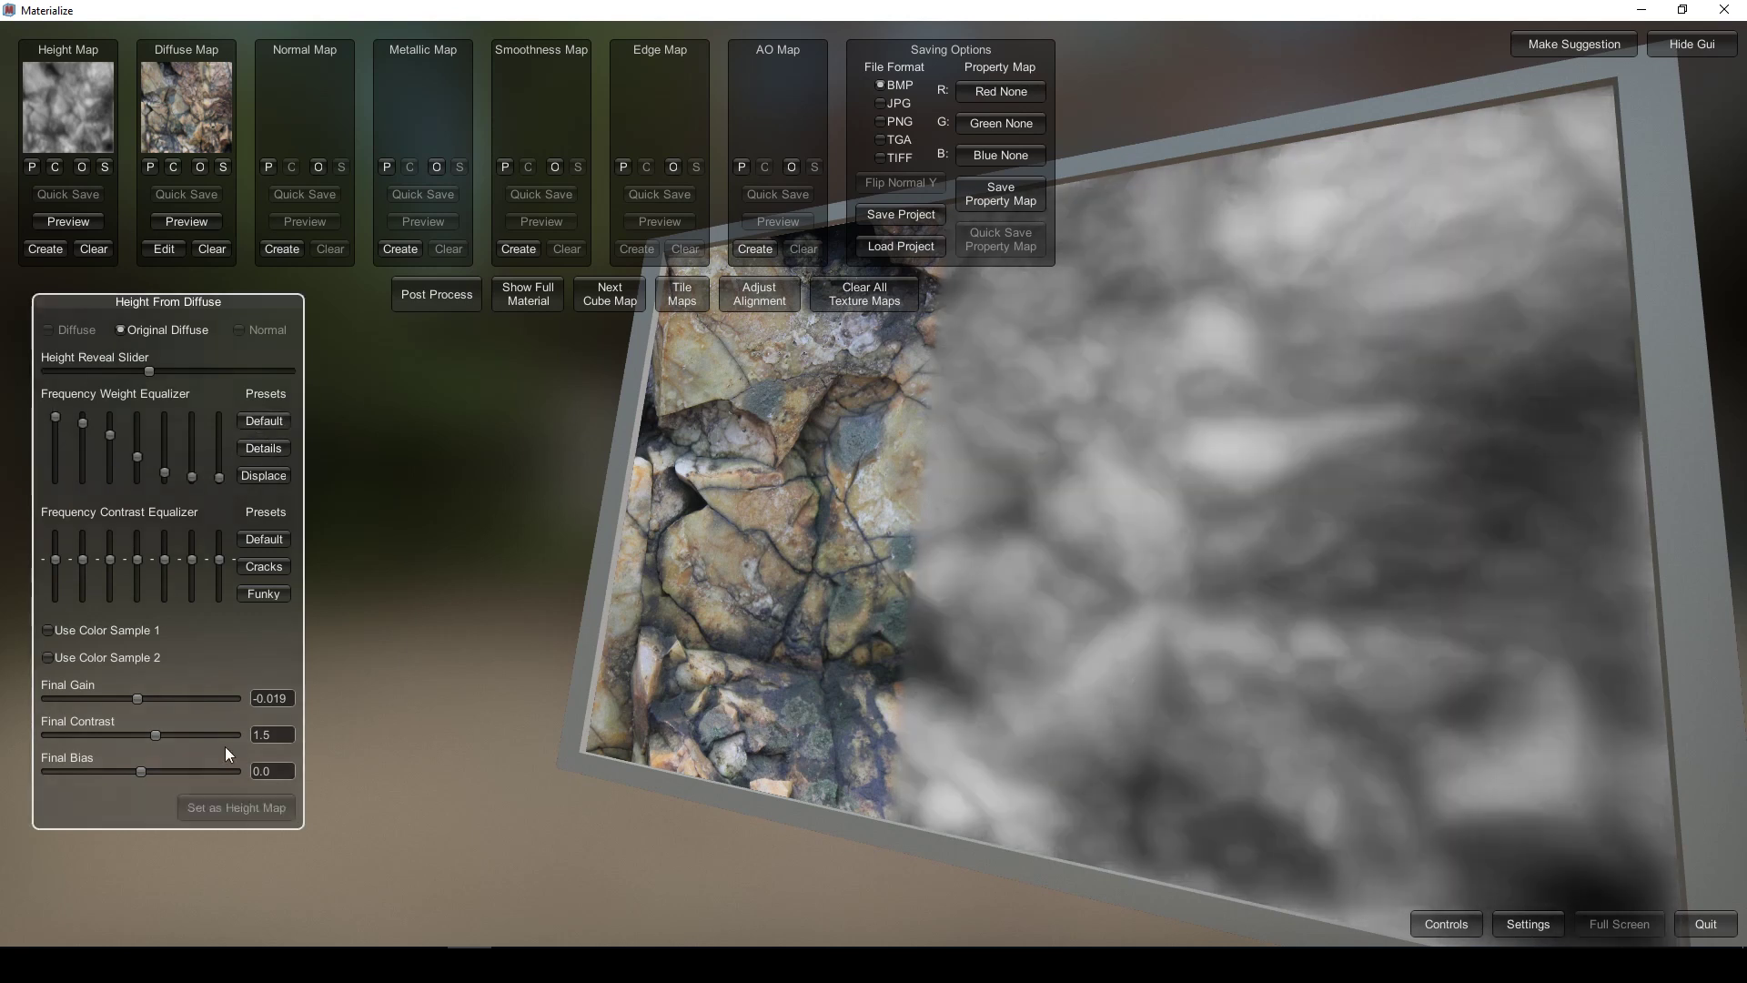
Save the height map as test2 rocks in BMP format in the brushes folder's jagged rock subfolder
left_click(105, 167)
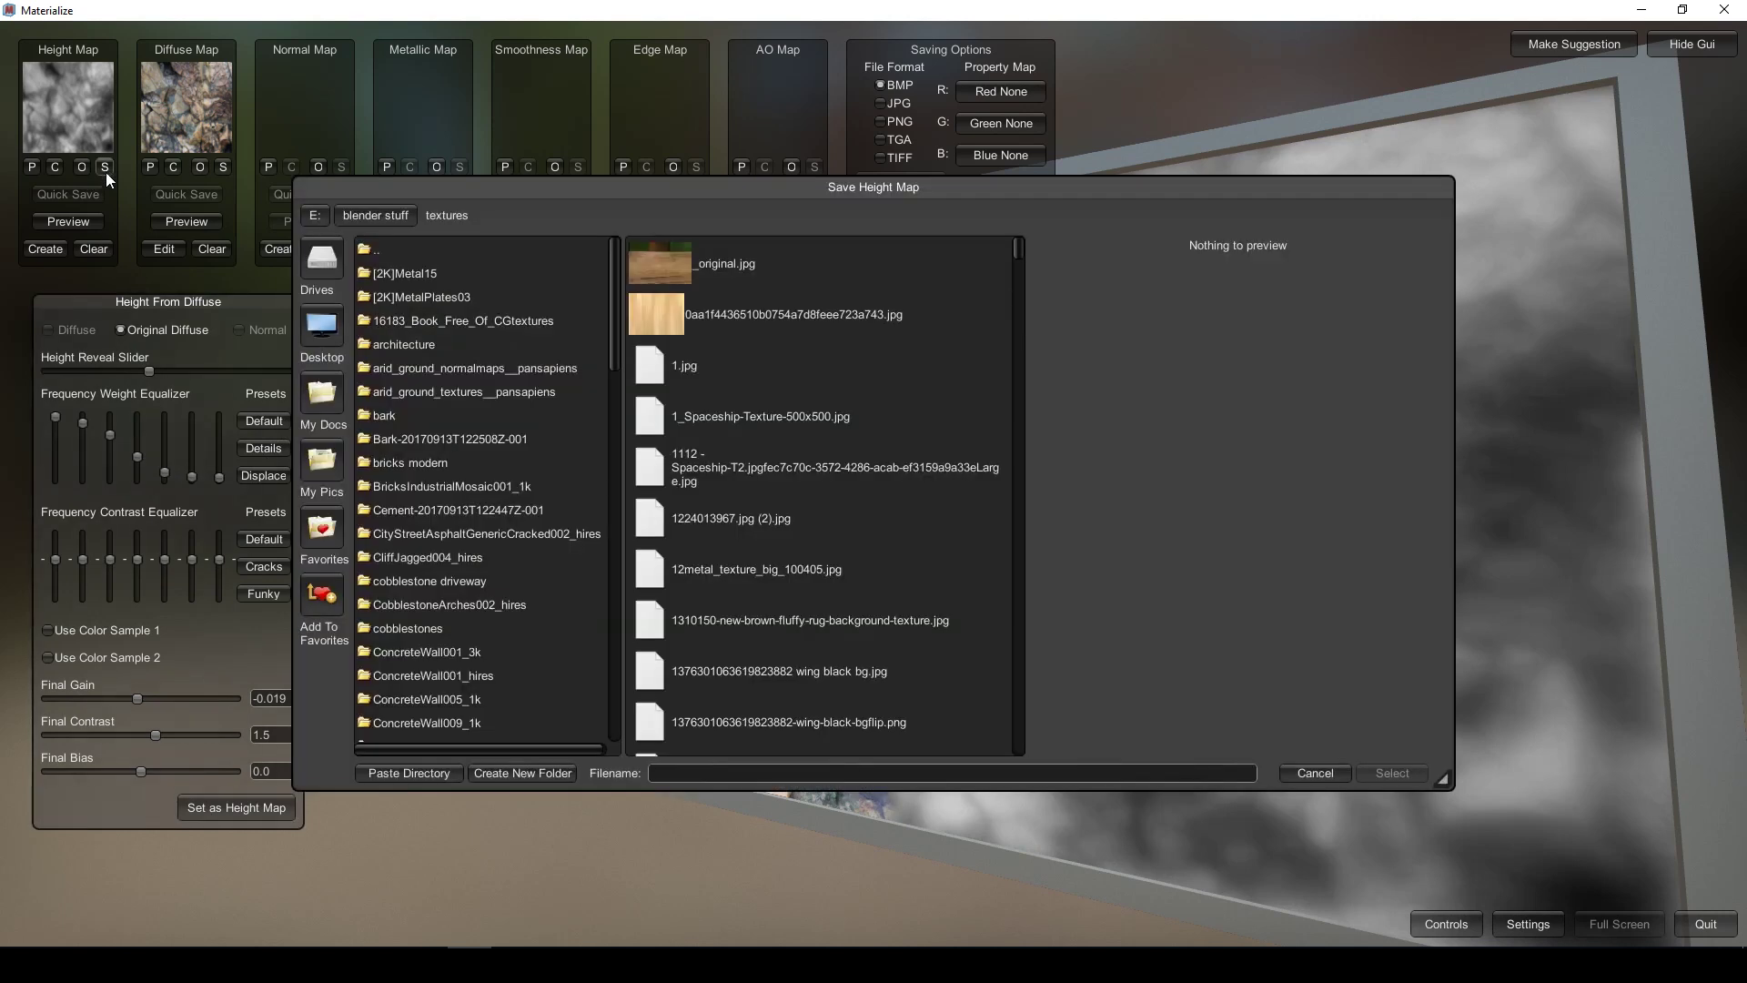
left_click(690, 769)
type("test2 rocks")
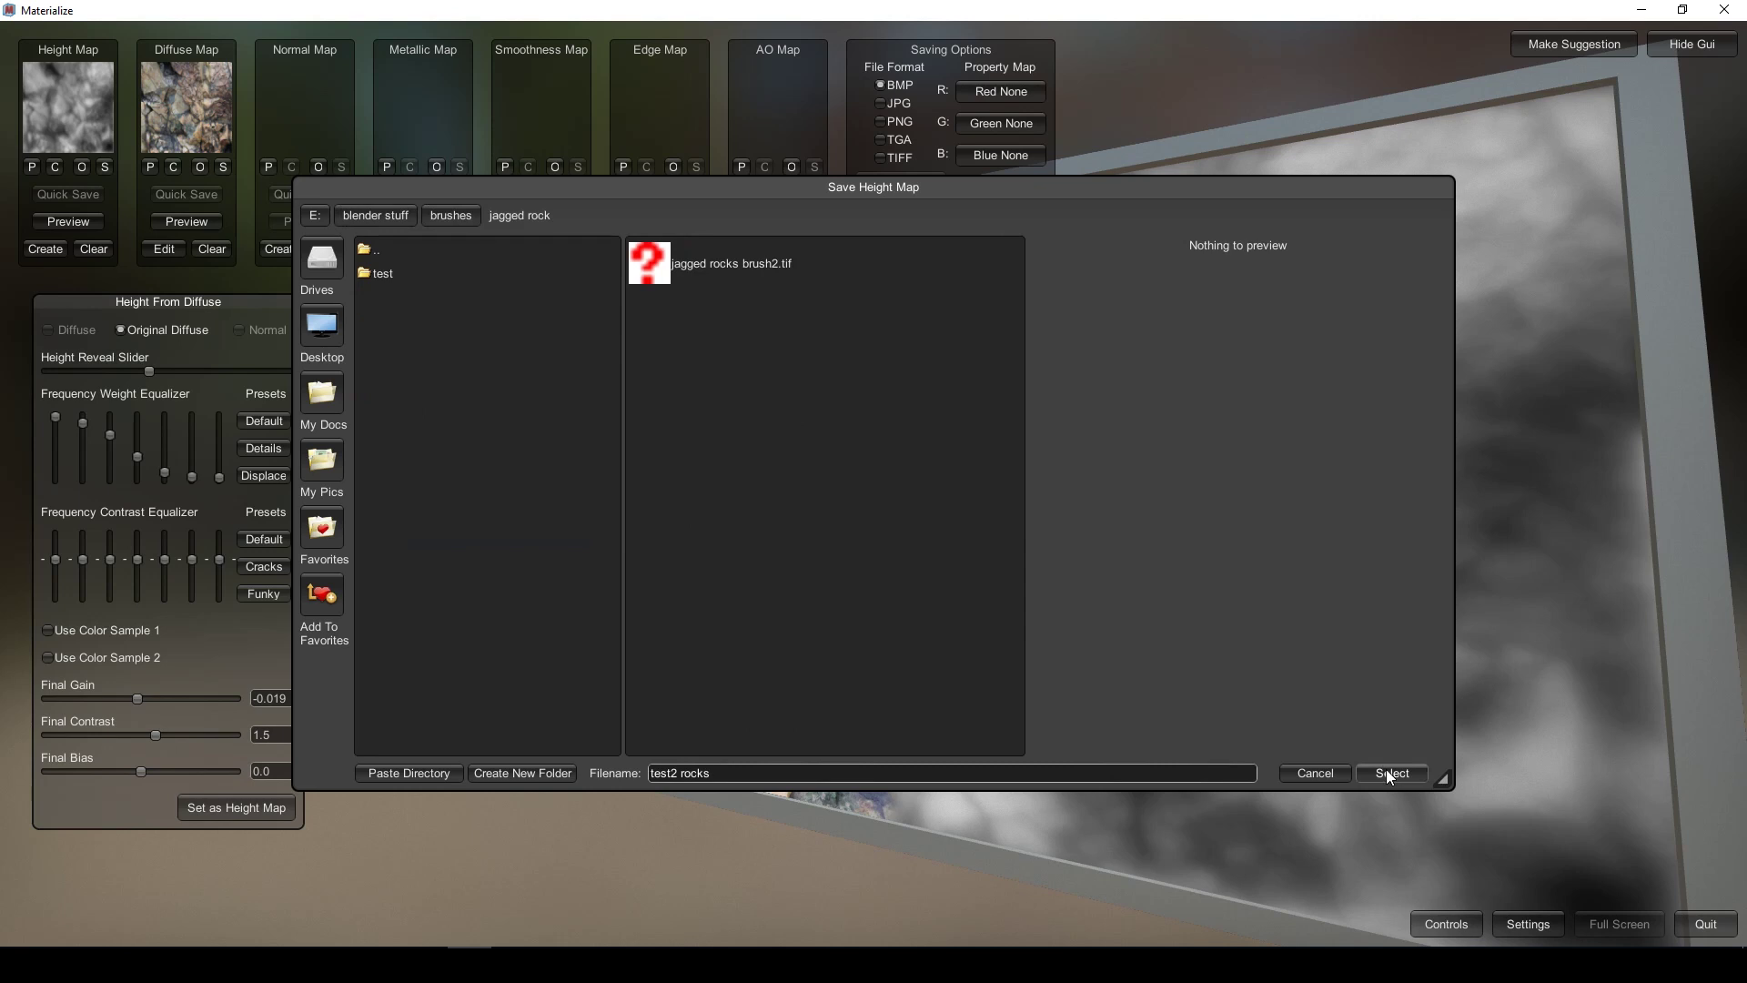
left_click(1385, 772)
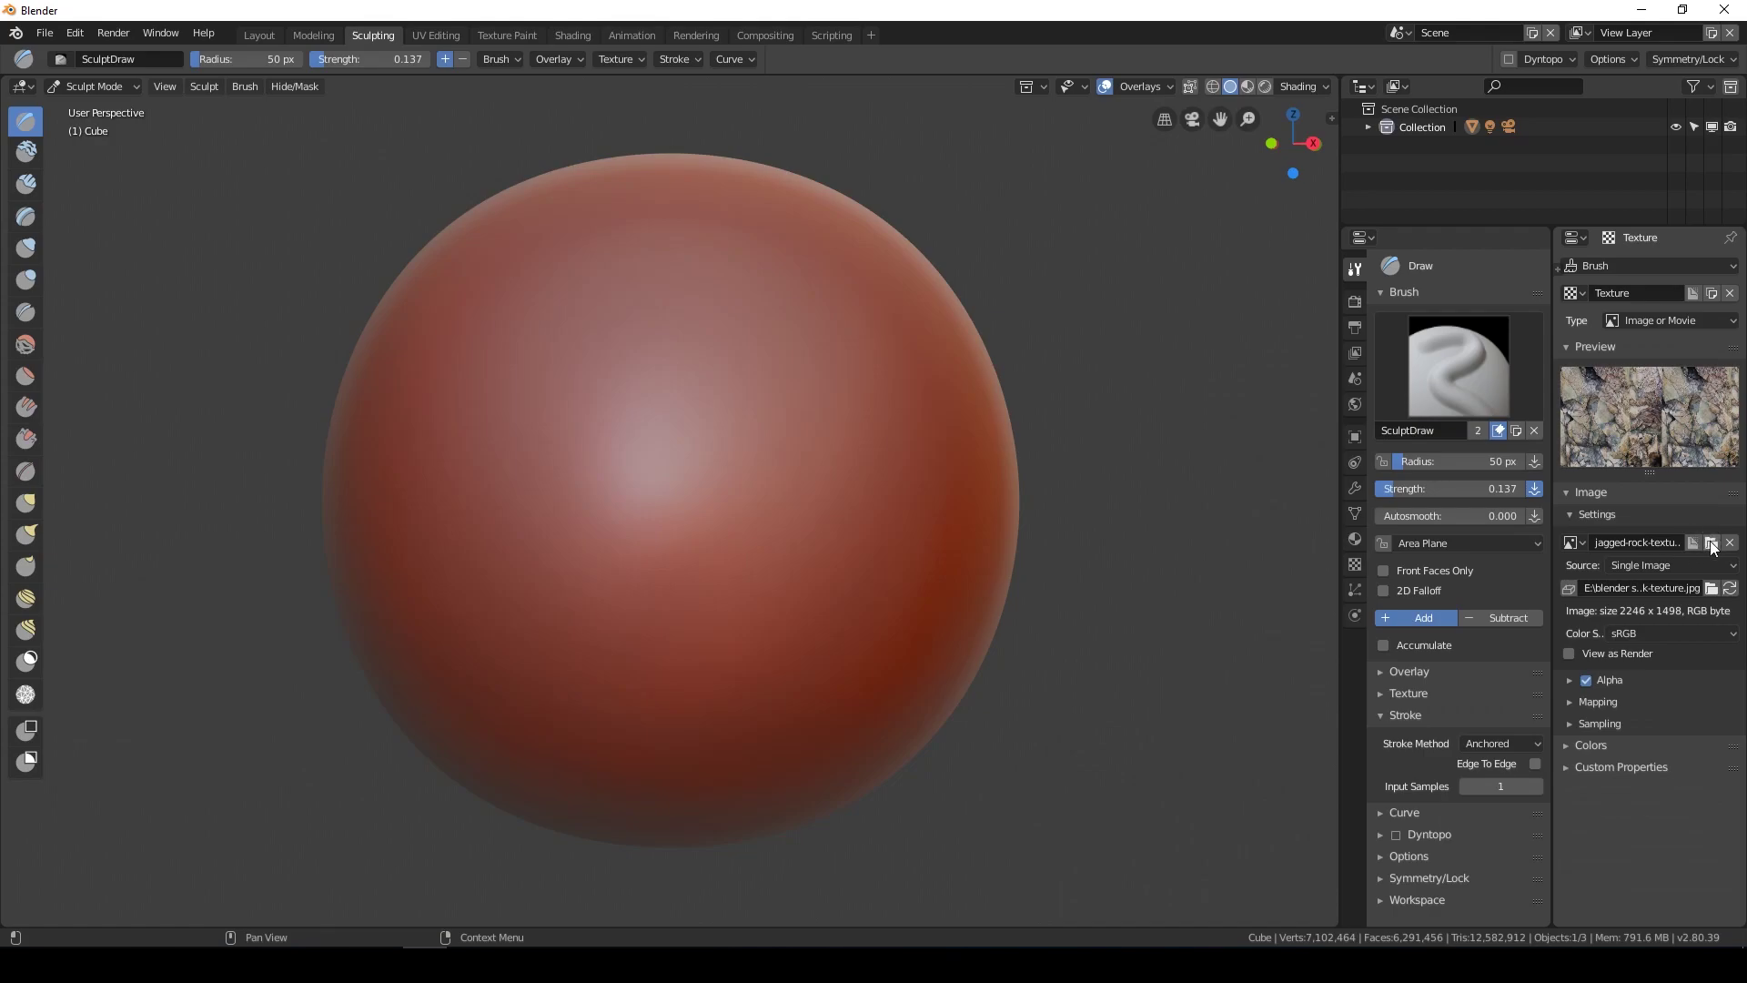
In Blender, load test2 rocks.bmp as the brush texture image and set the Draw brush strength to 0.500
left_click(1711, 544)
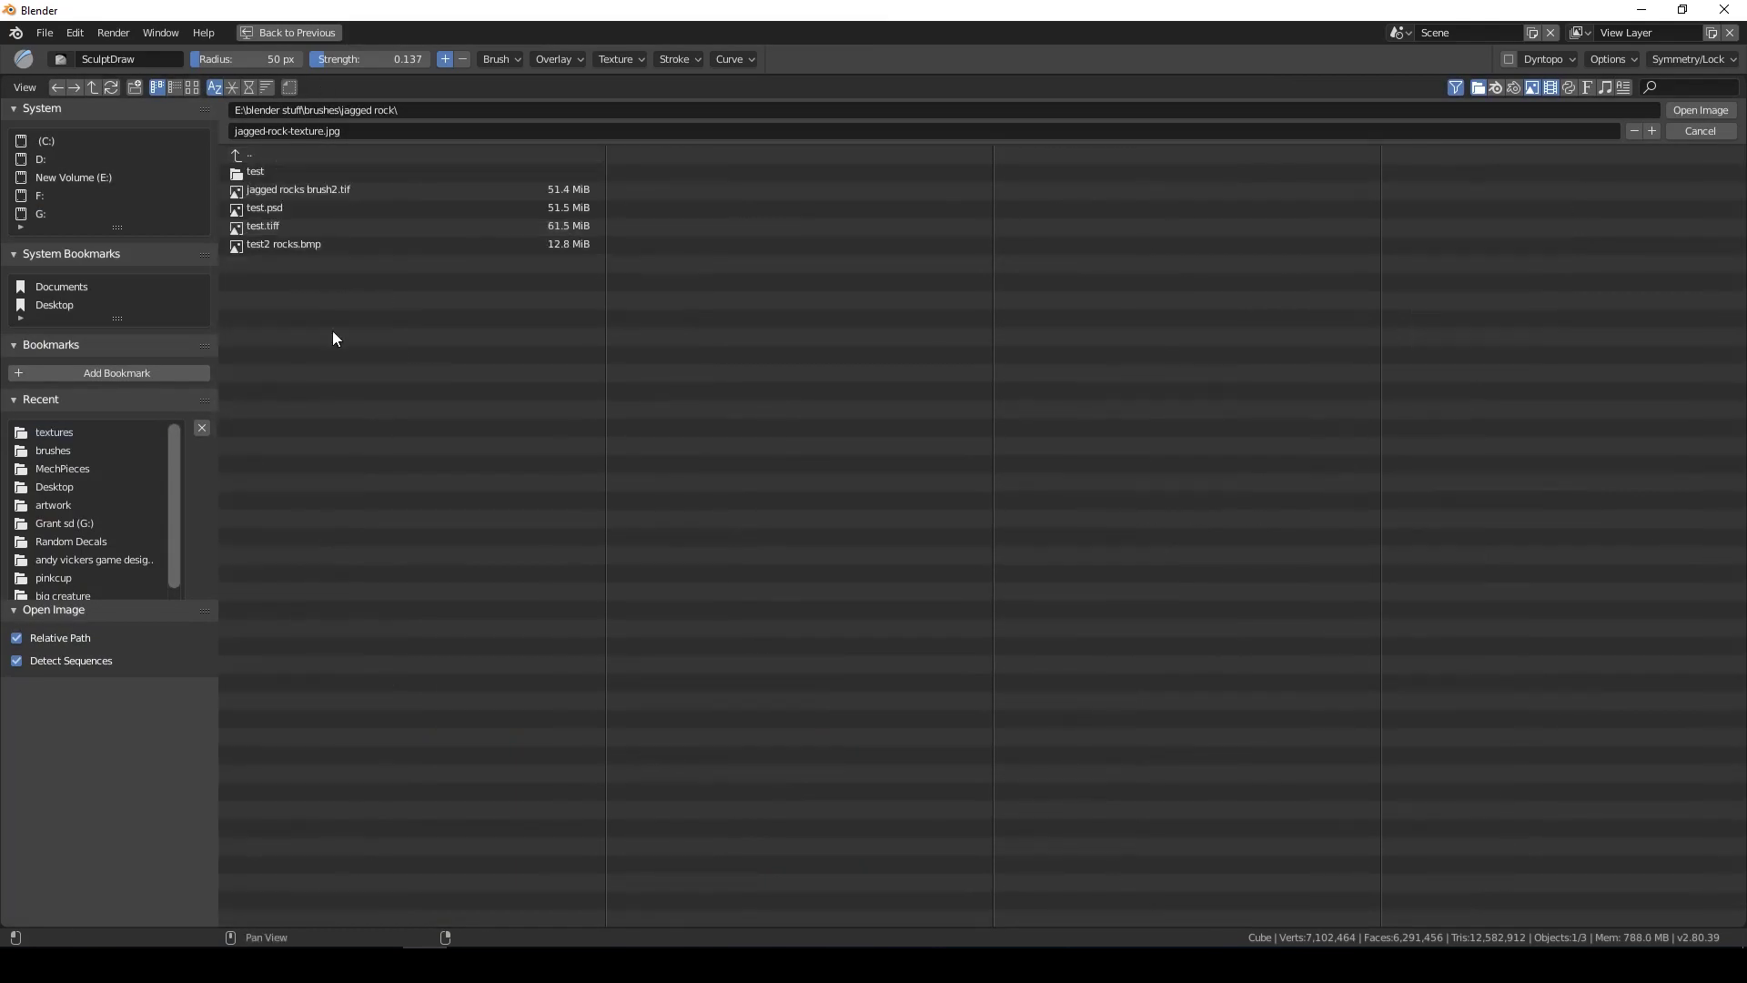
key("Escape")
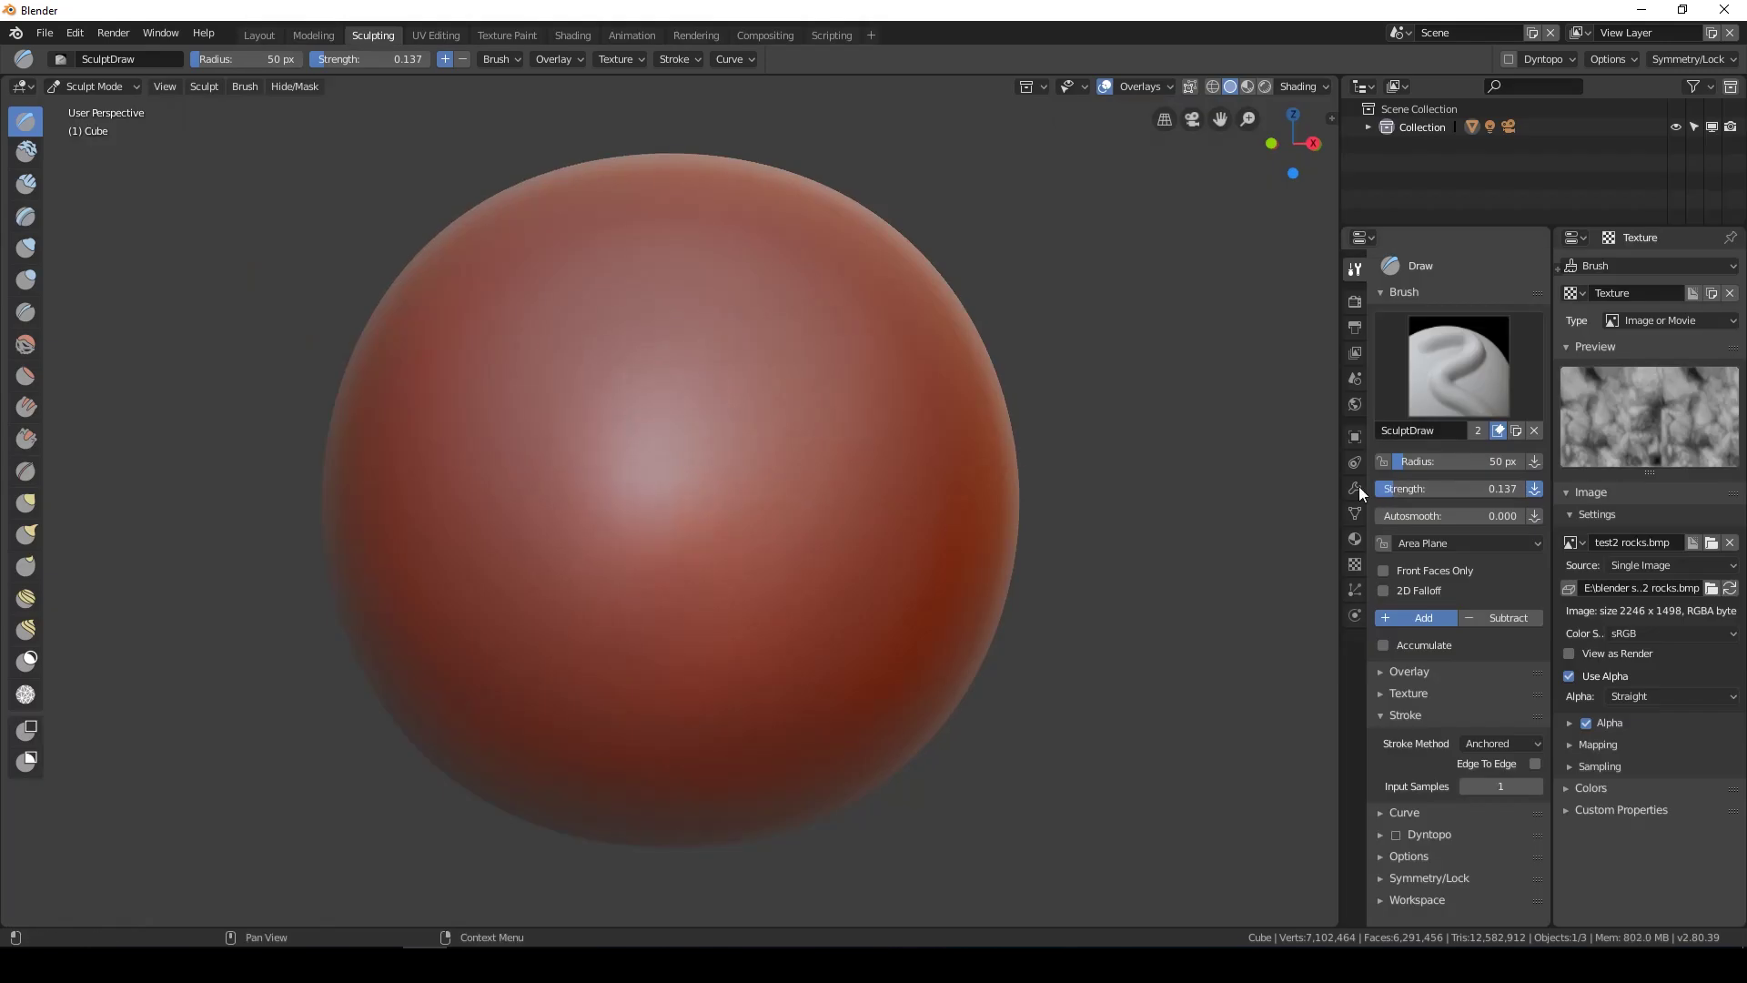
left_click_drag(1393, 497, 1447, 497)
Try stamping the BMP height map onto the front of the sphere and inspect the relief's surface up close
left_click_drag(686, 494, 941, 553)
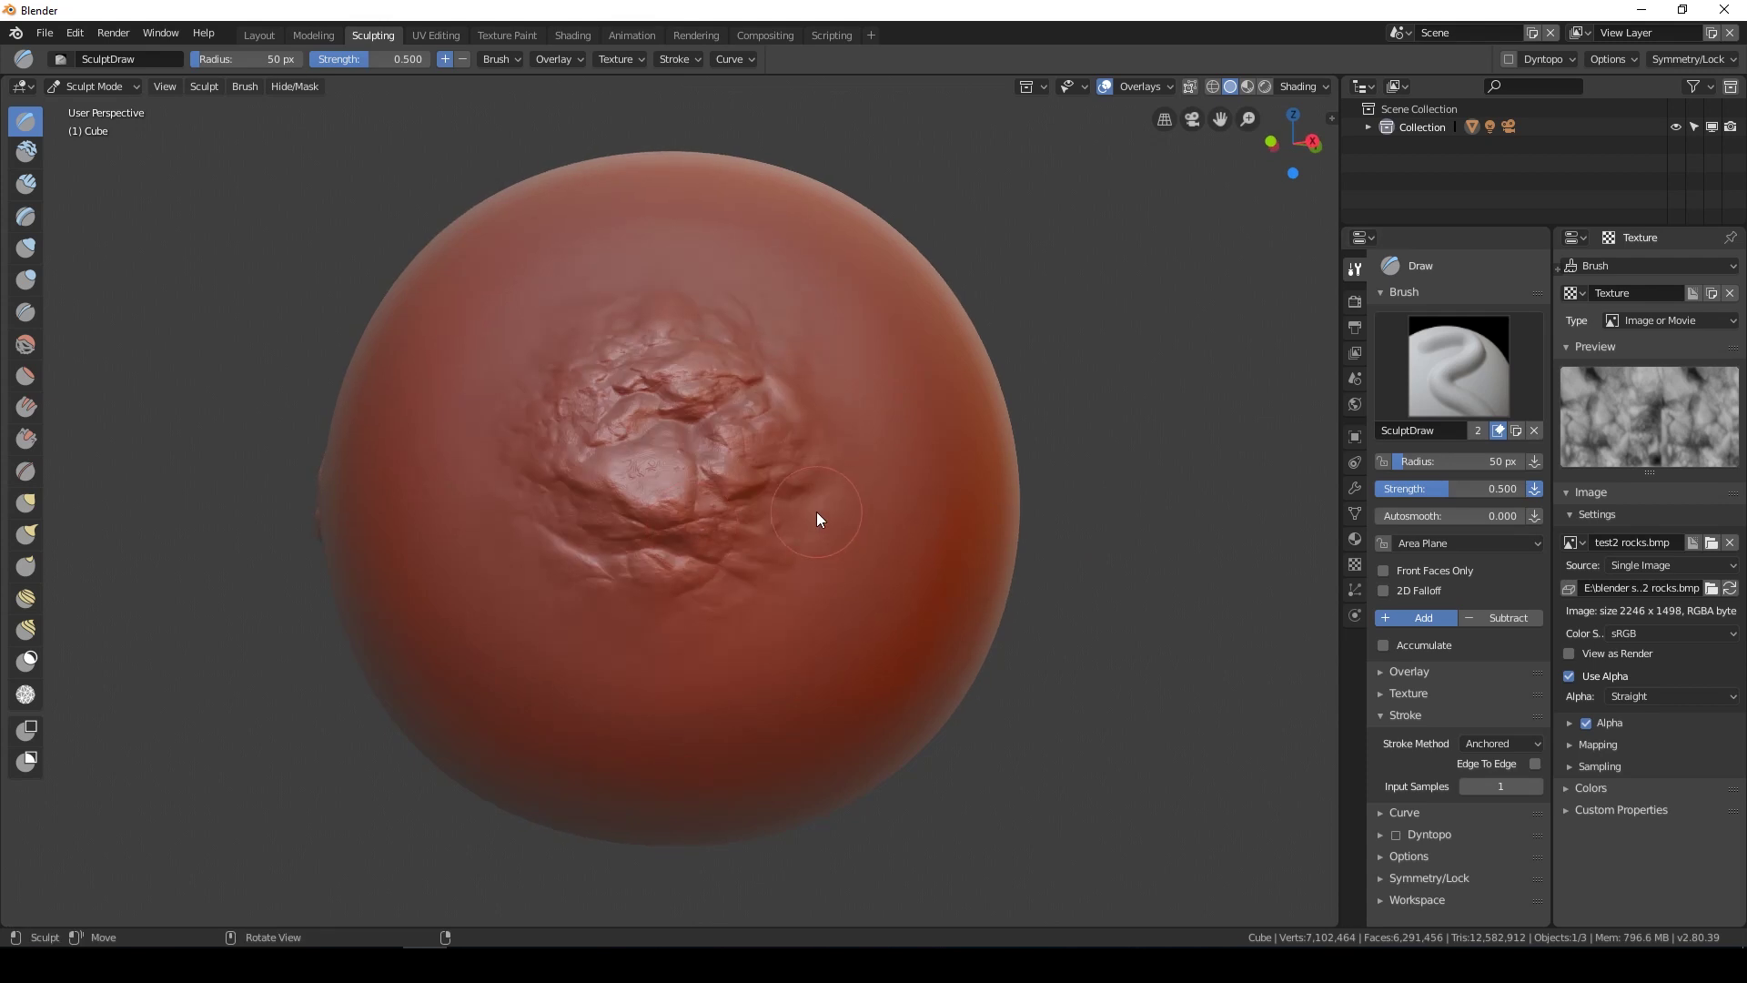
scroll(748, 518, "up", 3)
scroll(749, 518, "up", 2)
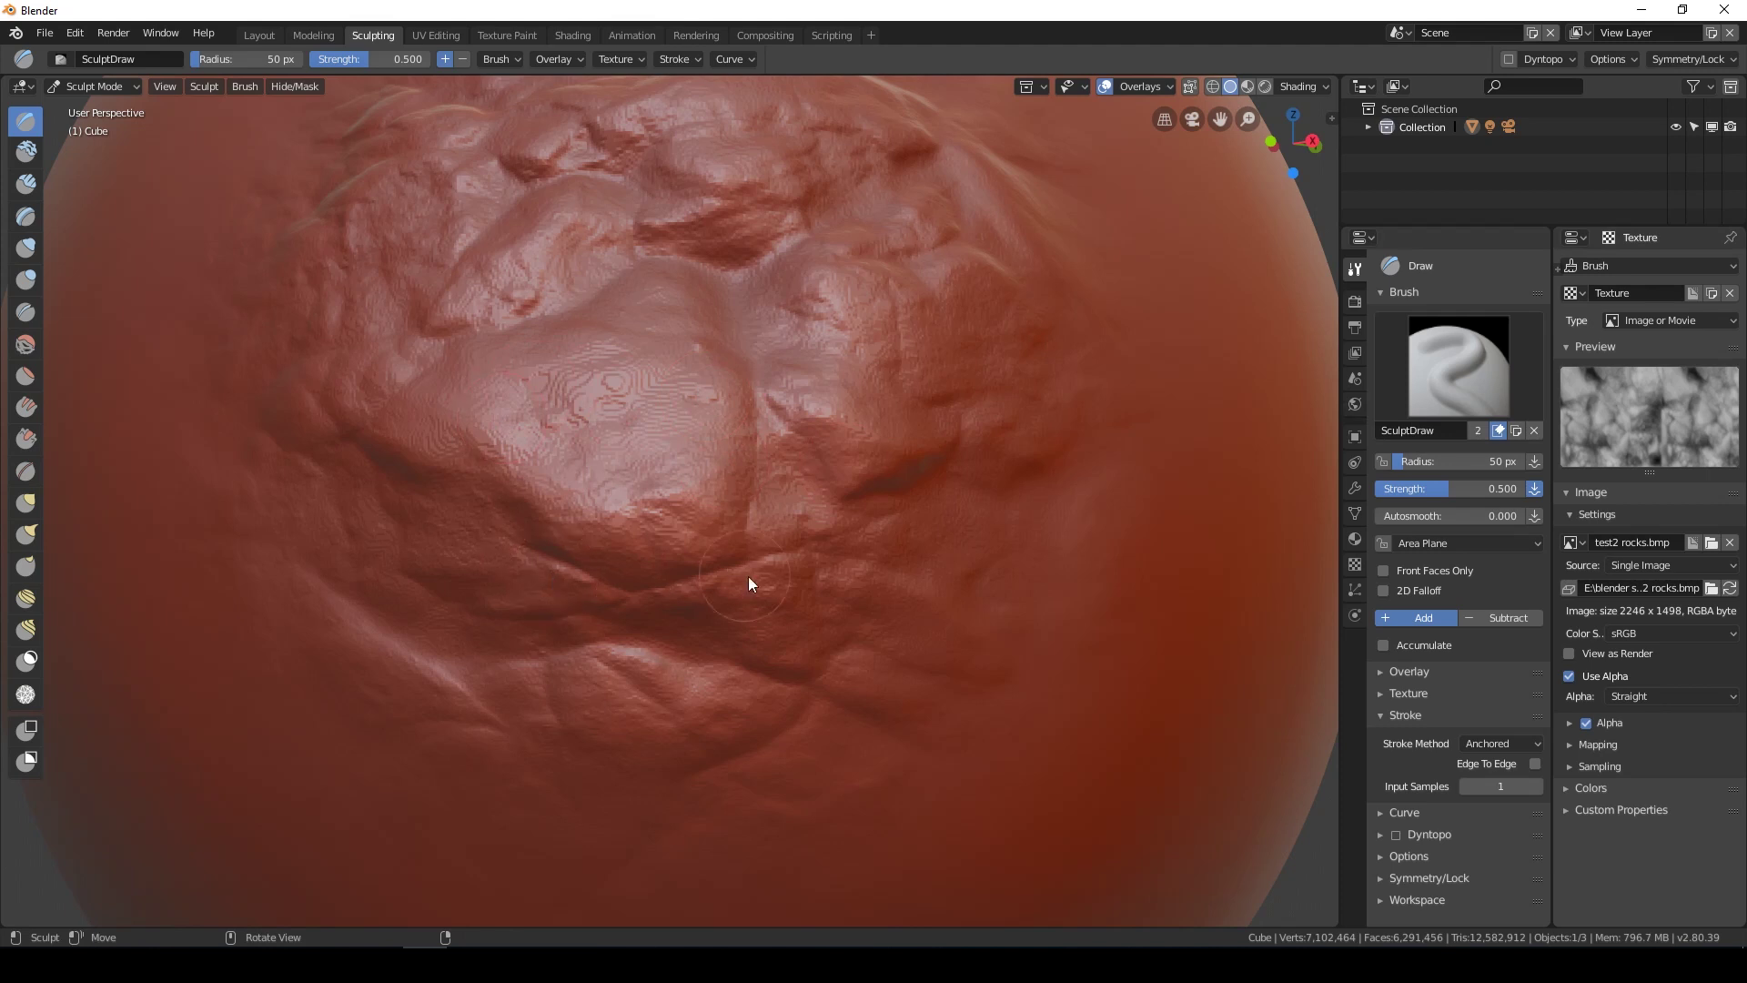
scroll(748, 576, "down", 5)
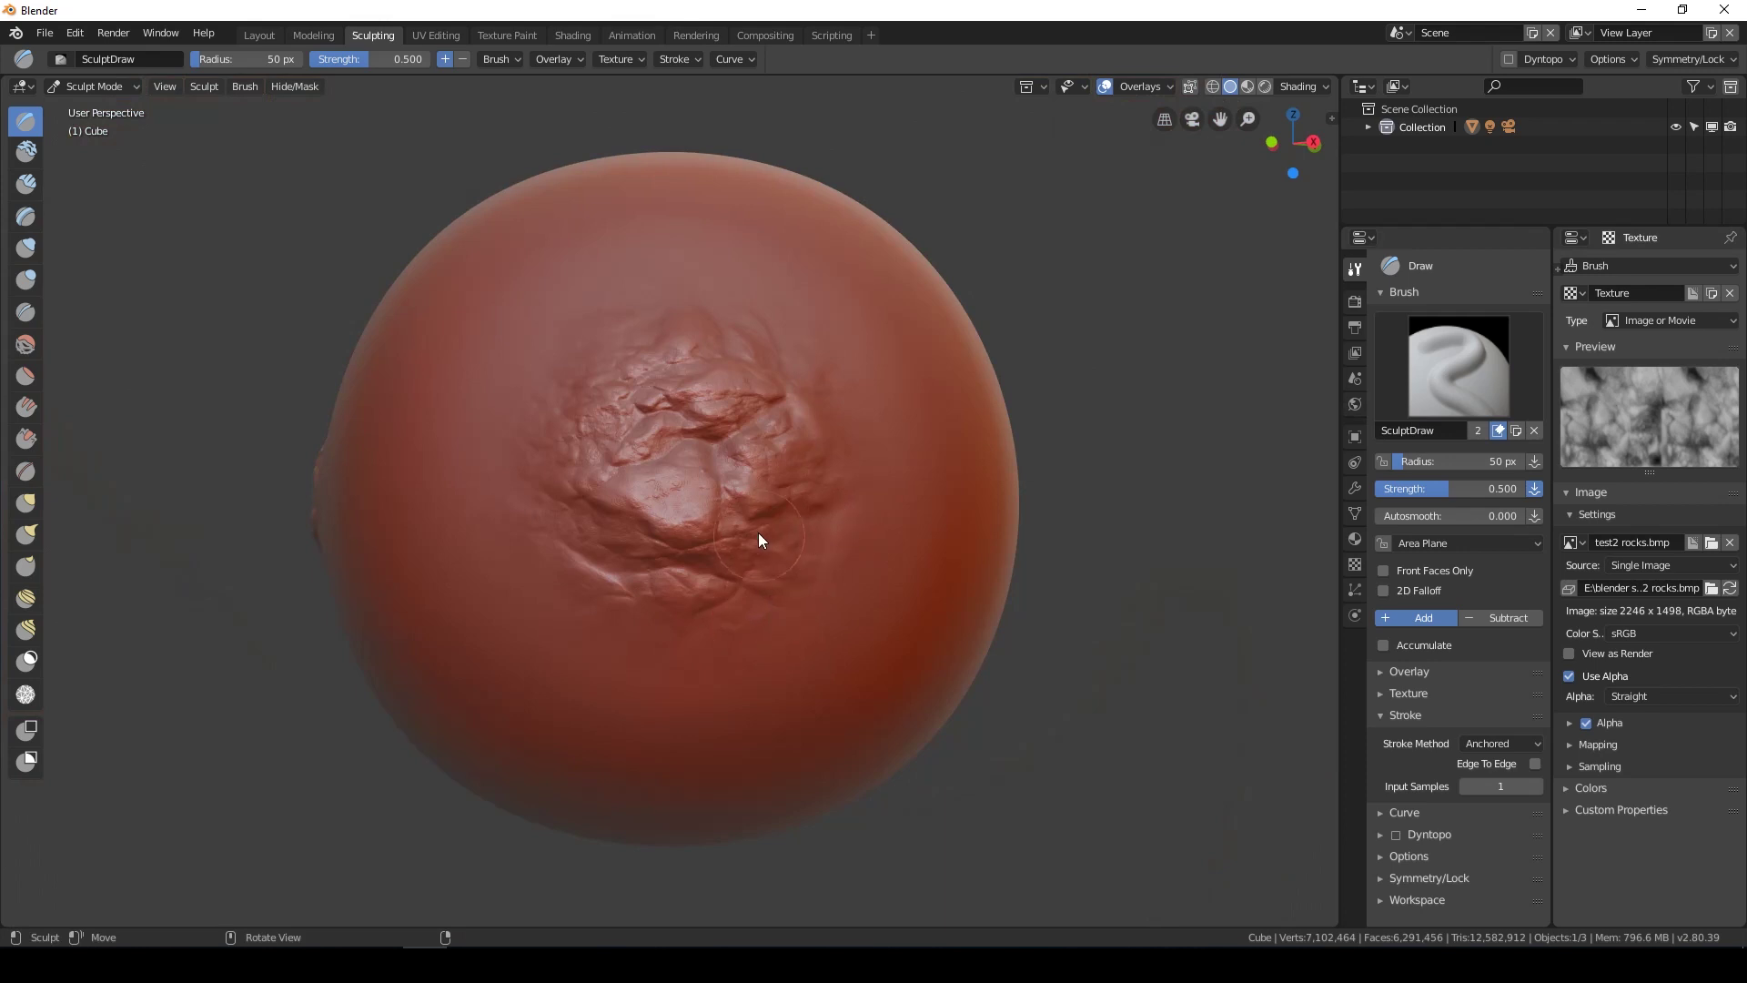
Switch to the Smooth brush, adjust its radius over the stamped relief and look at the surface closely
key("s")
key("f")
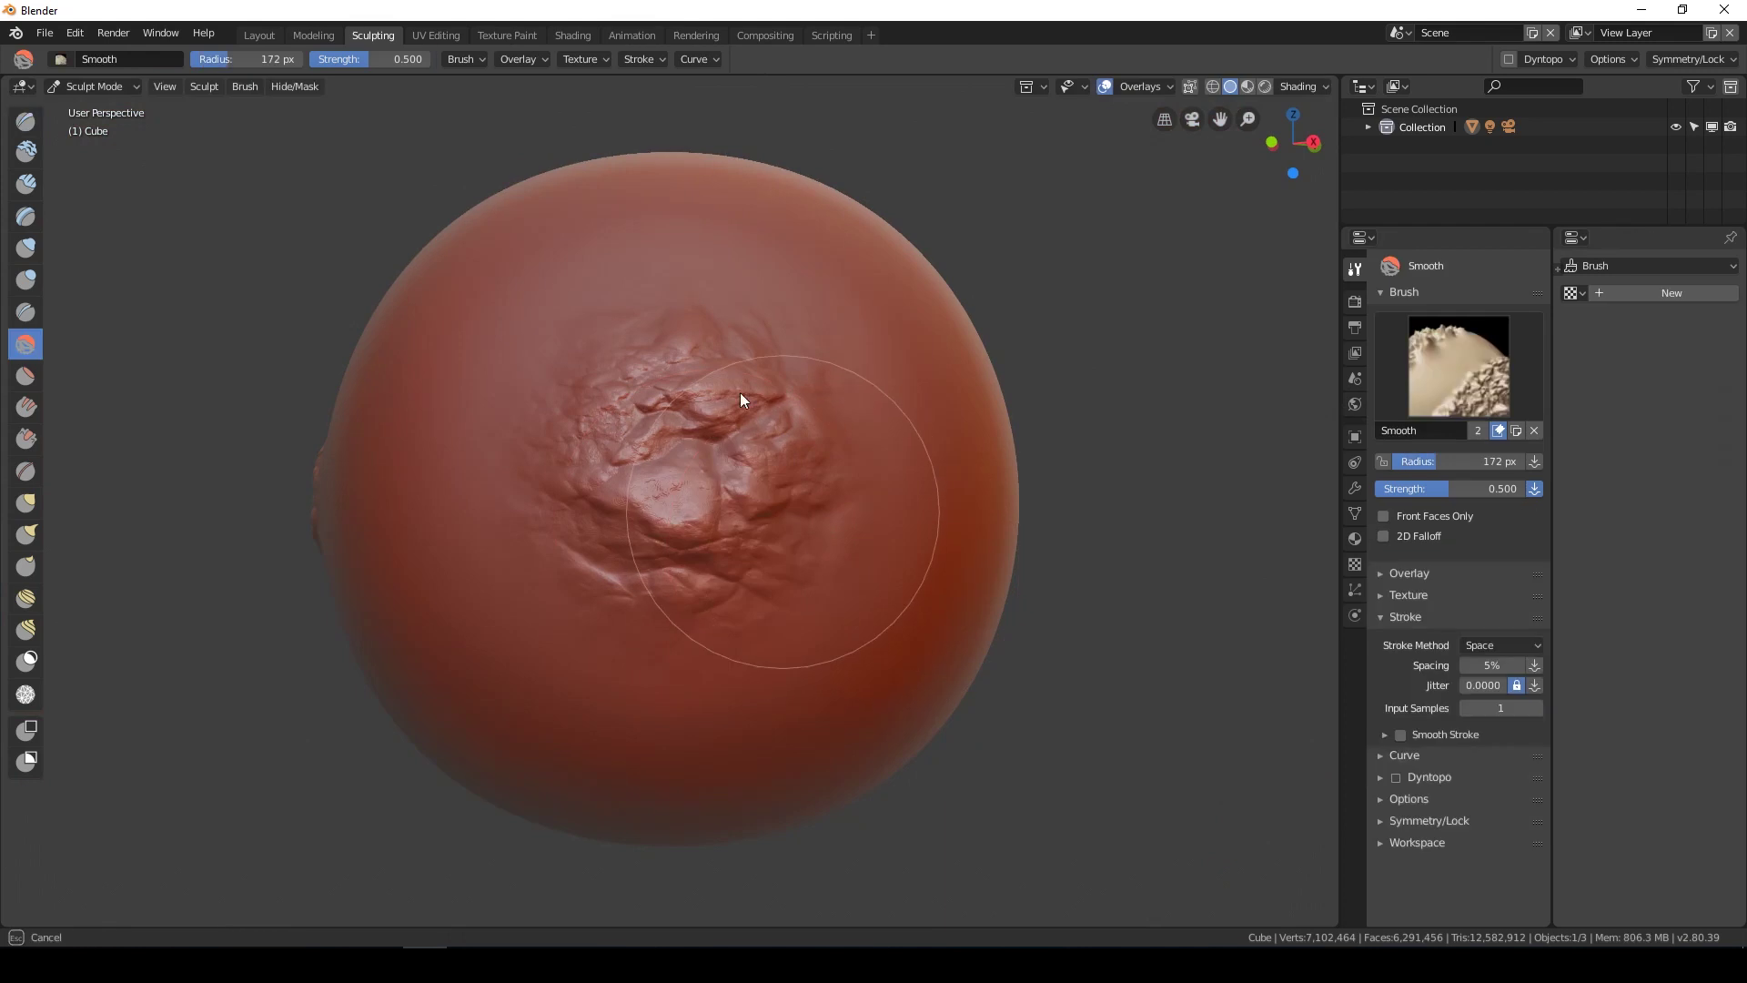
left_click(740, 399)
scroll(713, 555, "up", 5)
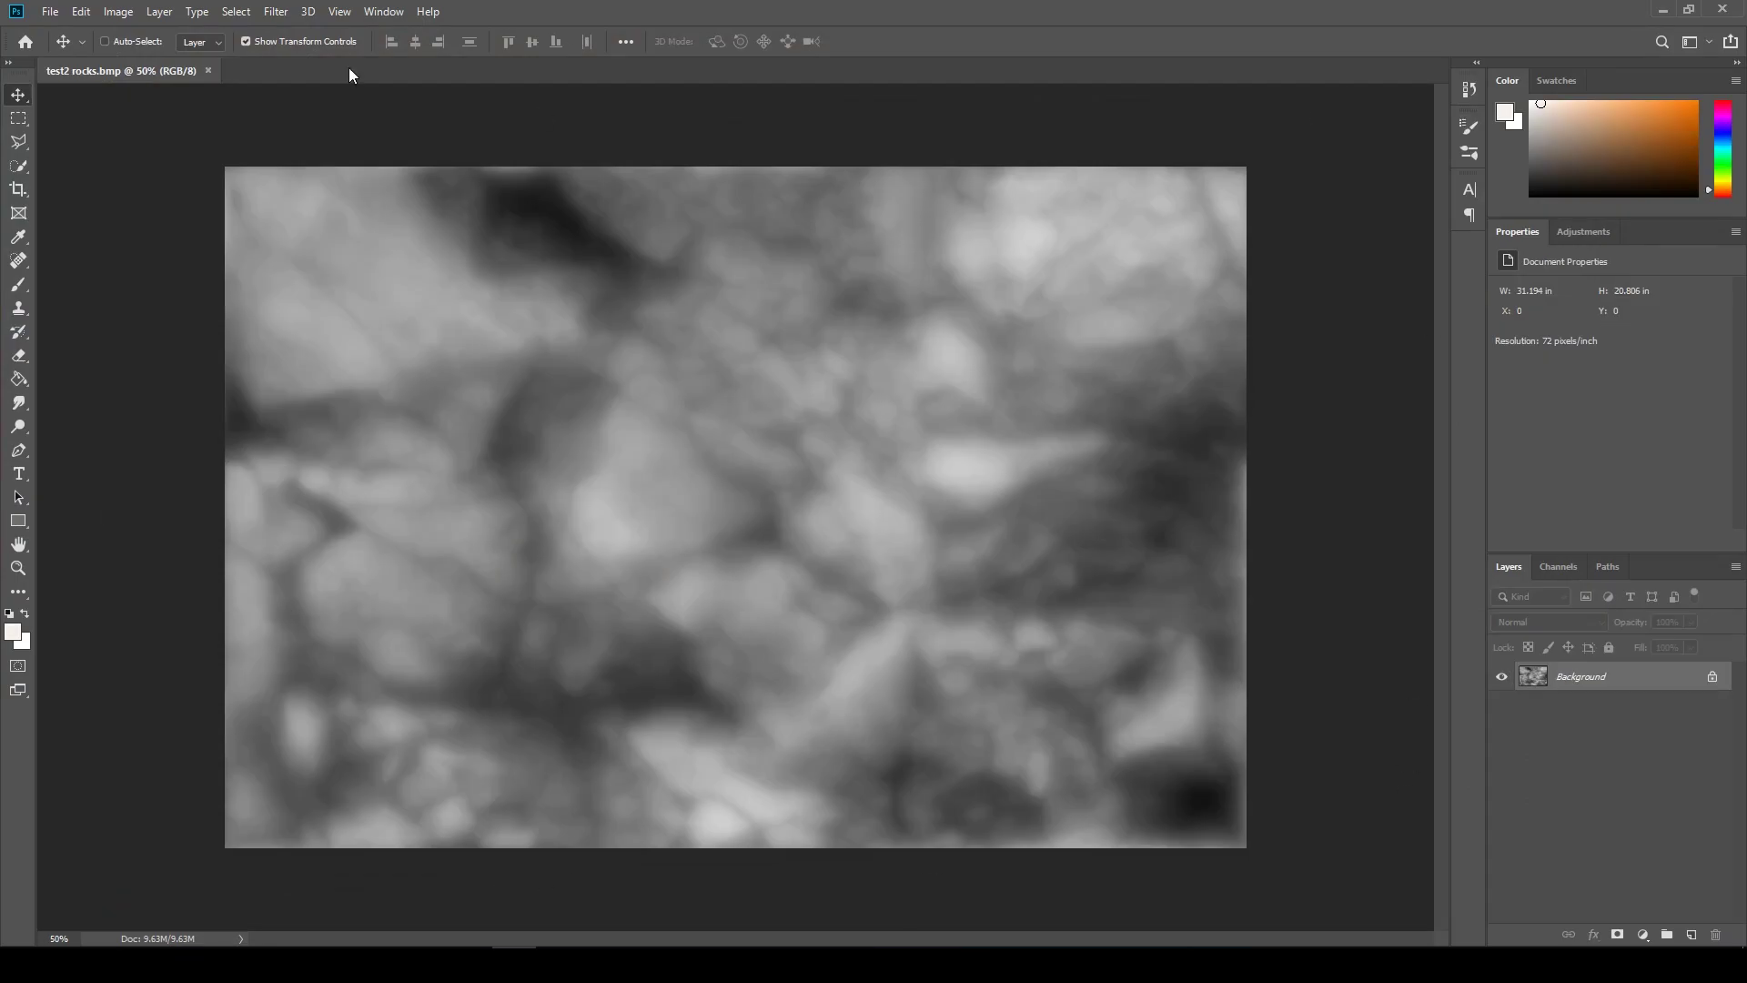
In Photoshop, convert the test2 rocks.bmp height map to 32 bits per channel
left_click(118, 11)
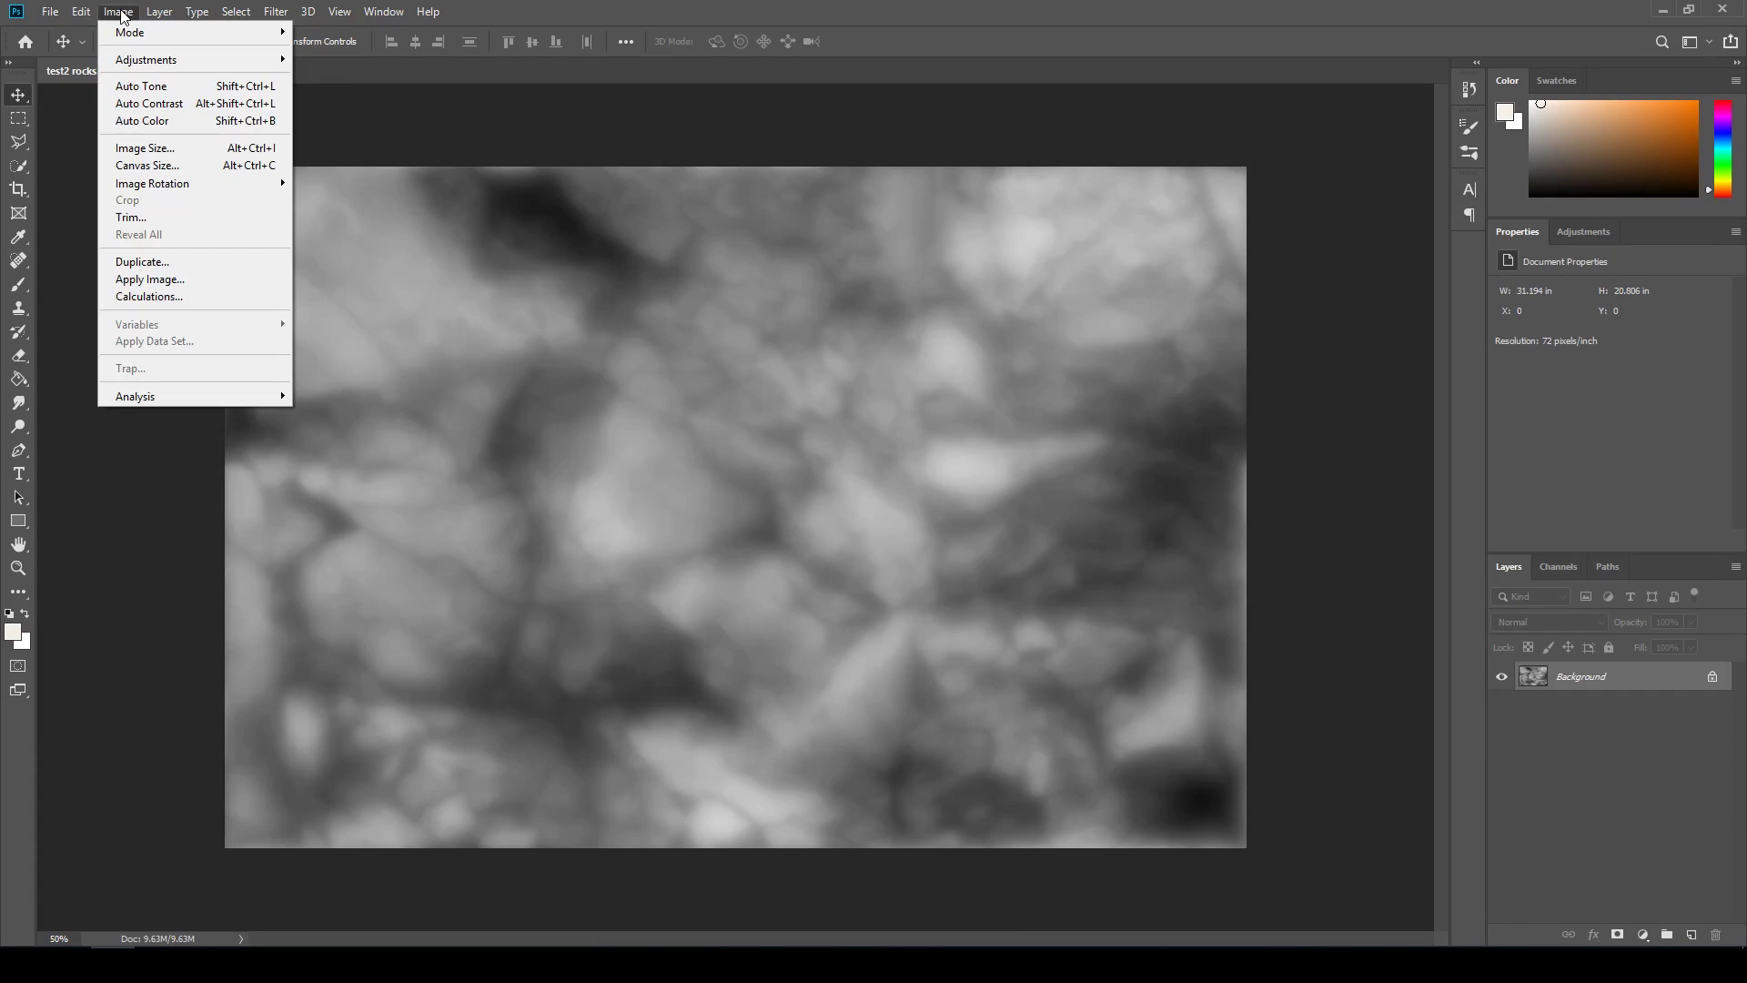
mouse_move(126, 35)
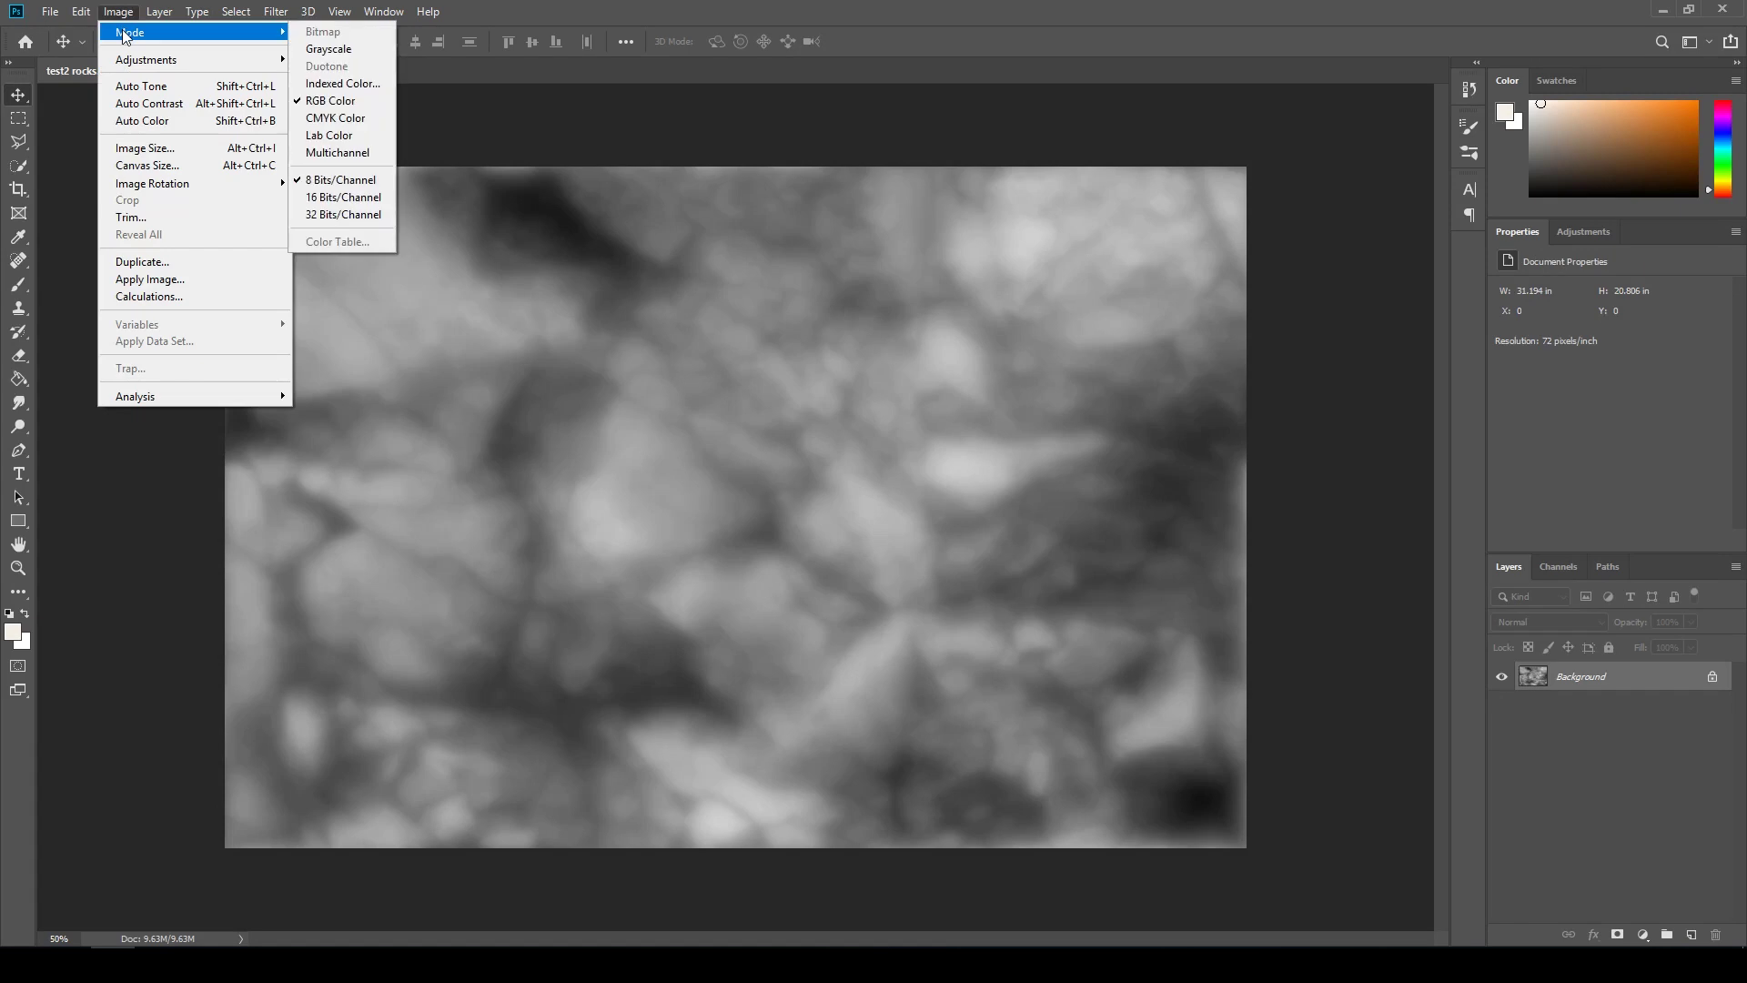
left_click(353, 215)
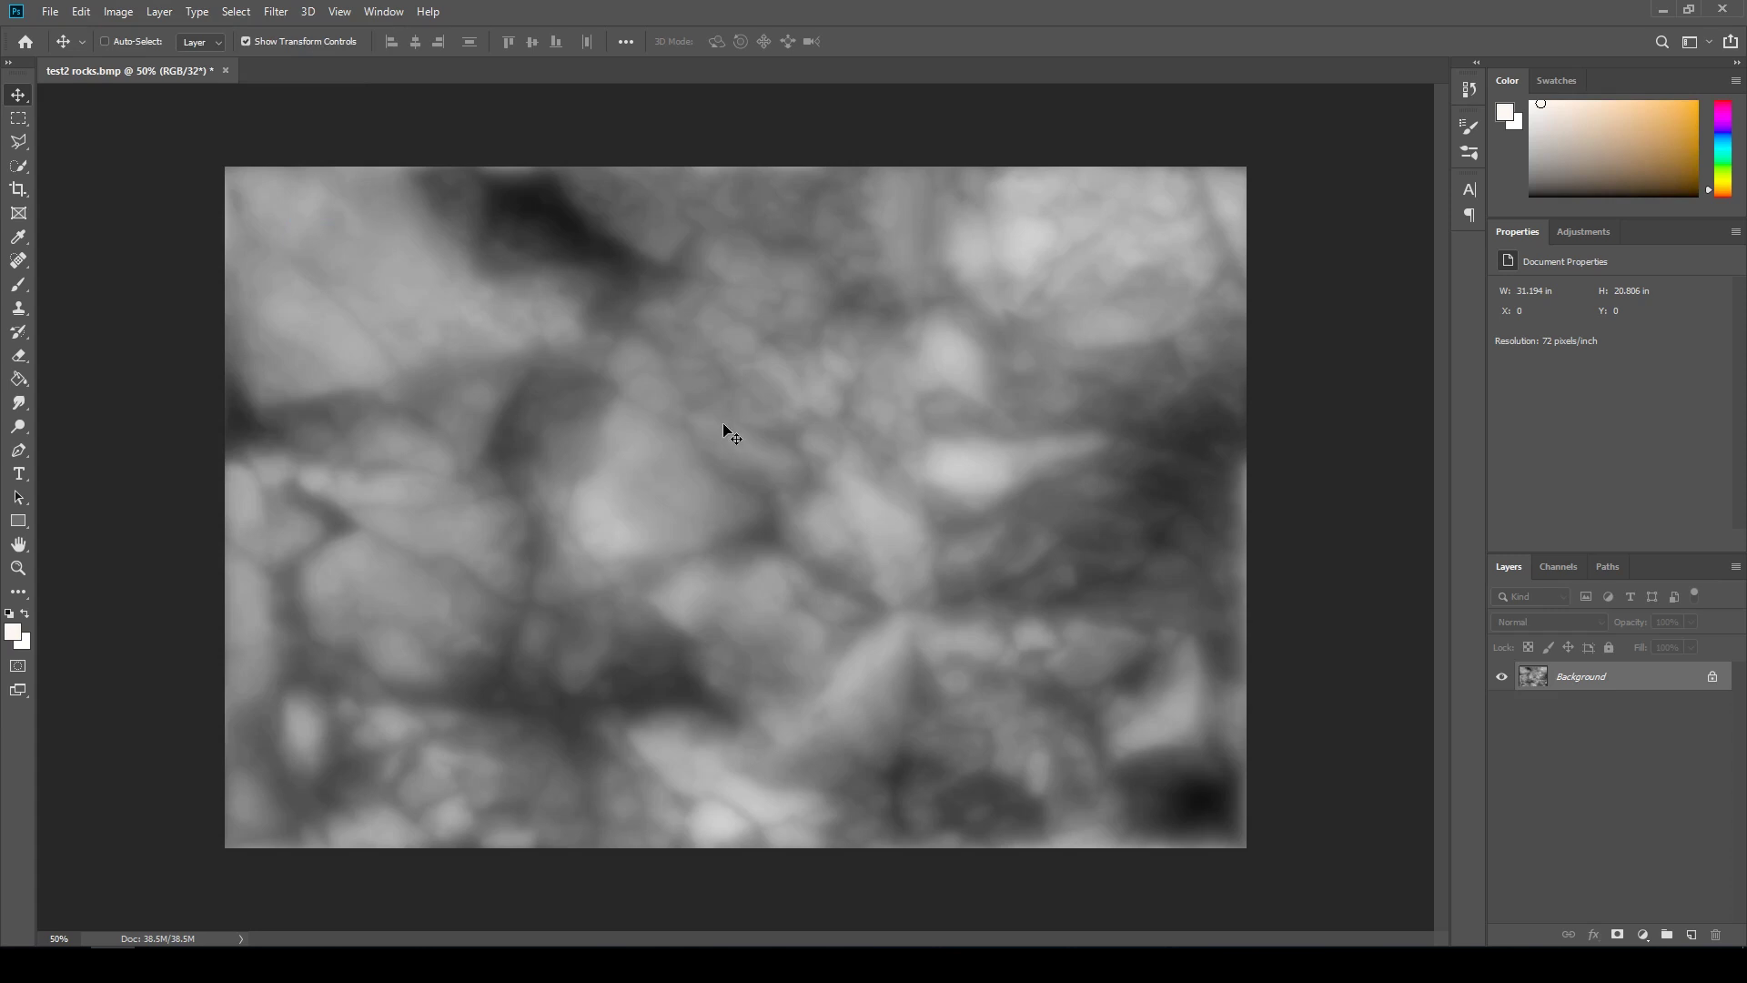
Apply a slight Gaussian Blur to the whole height map image
left_click(276, 12)
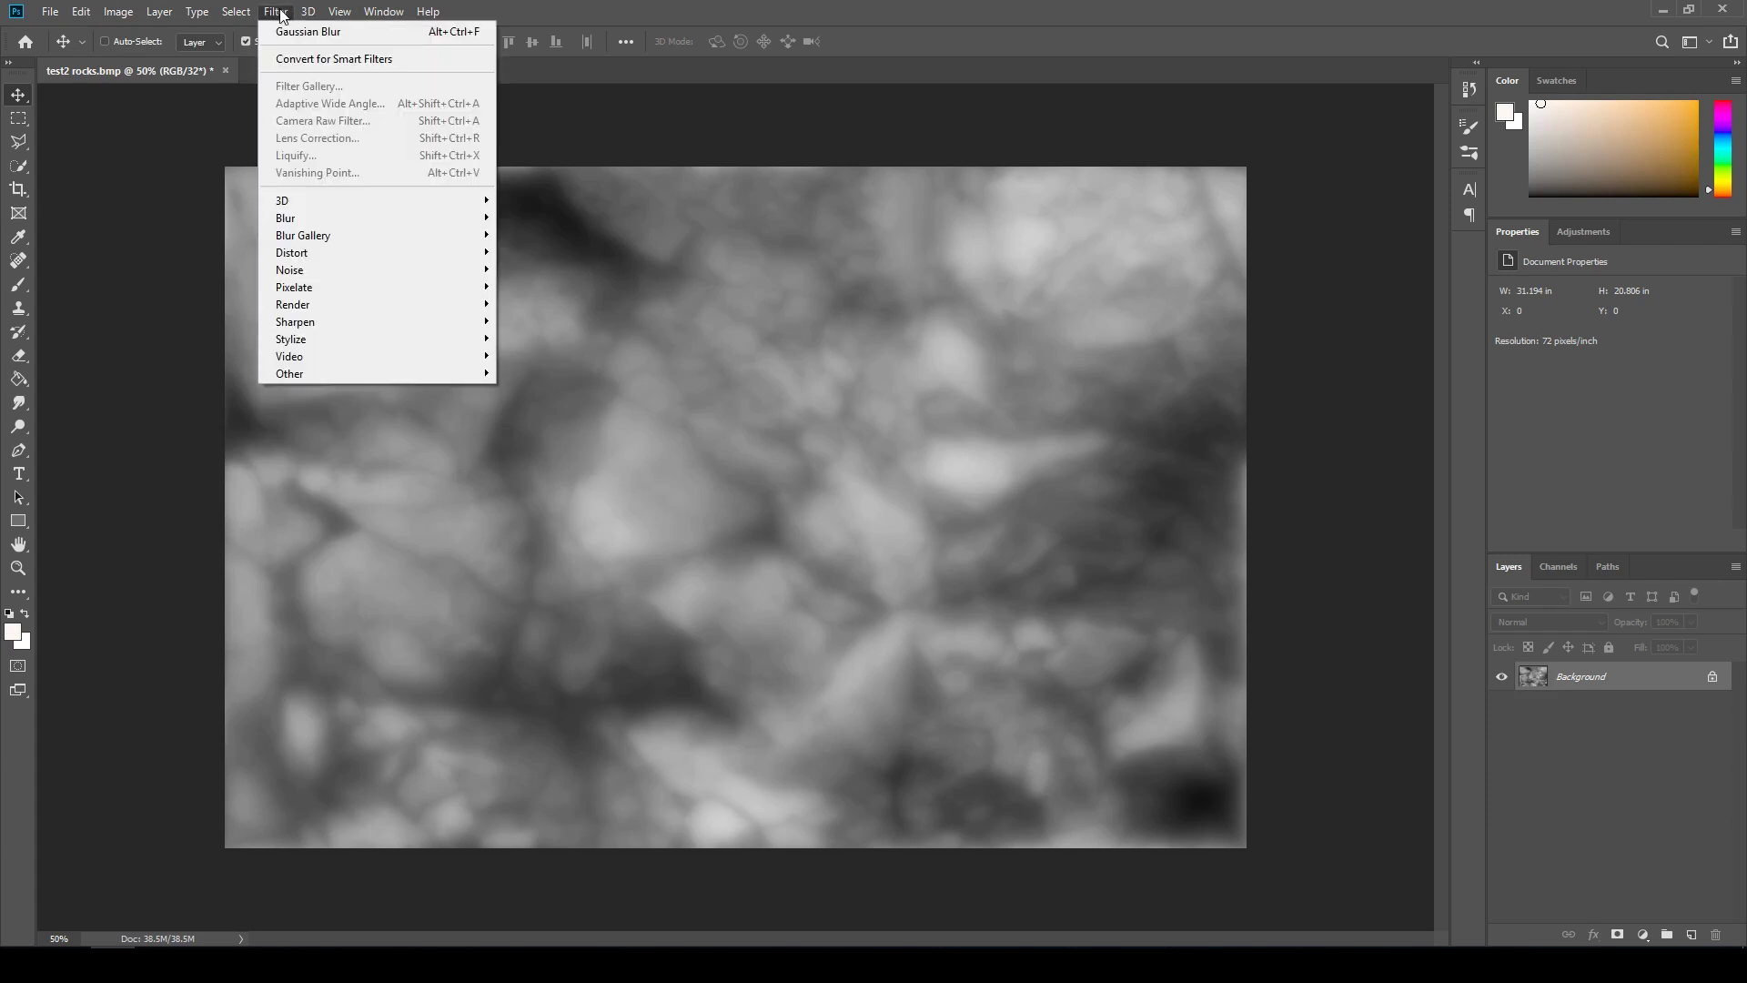
mouse_move(319, 216)
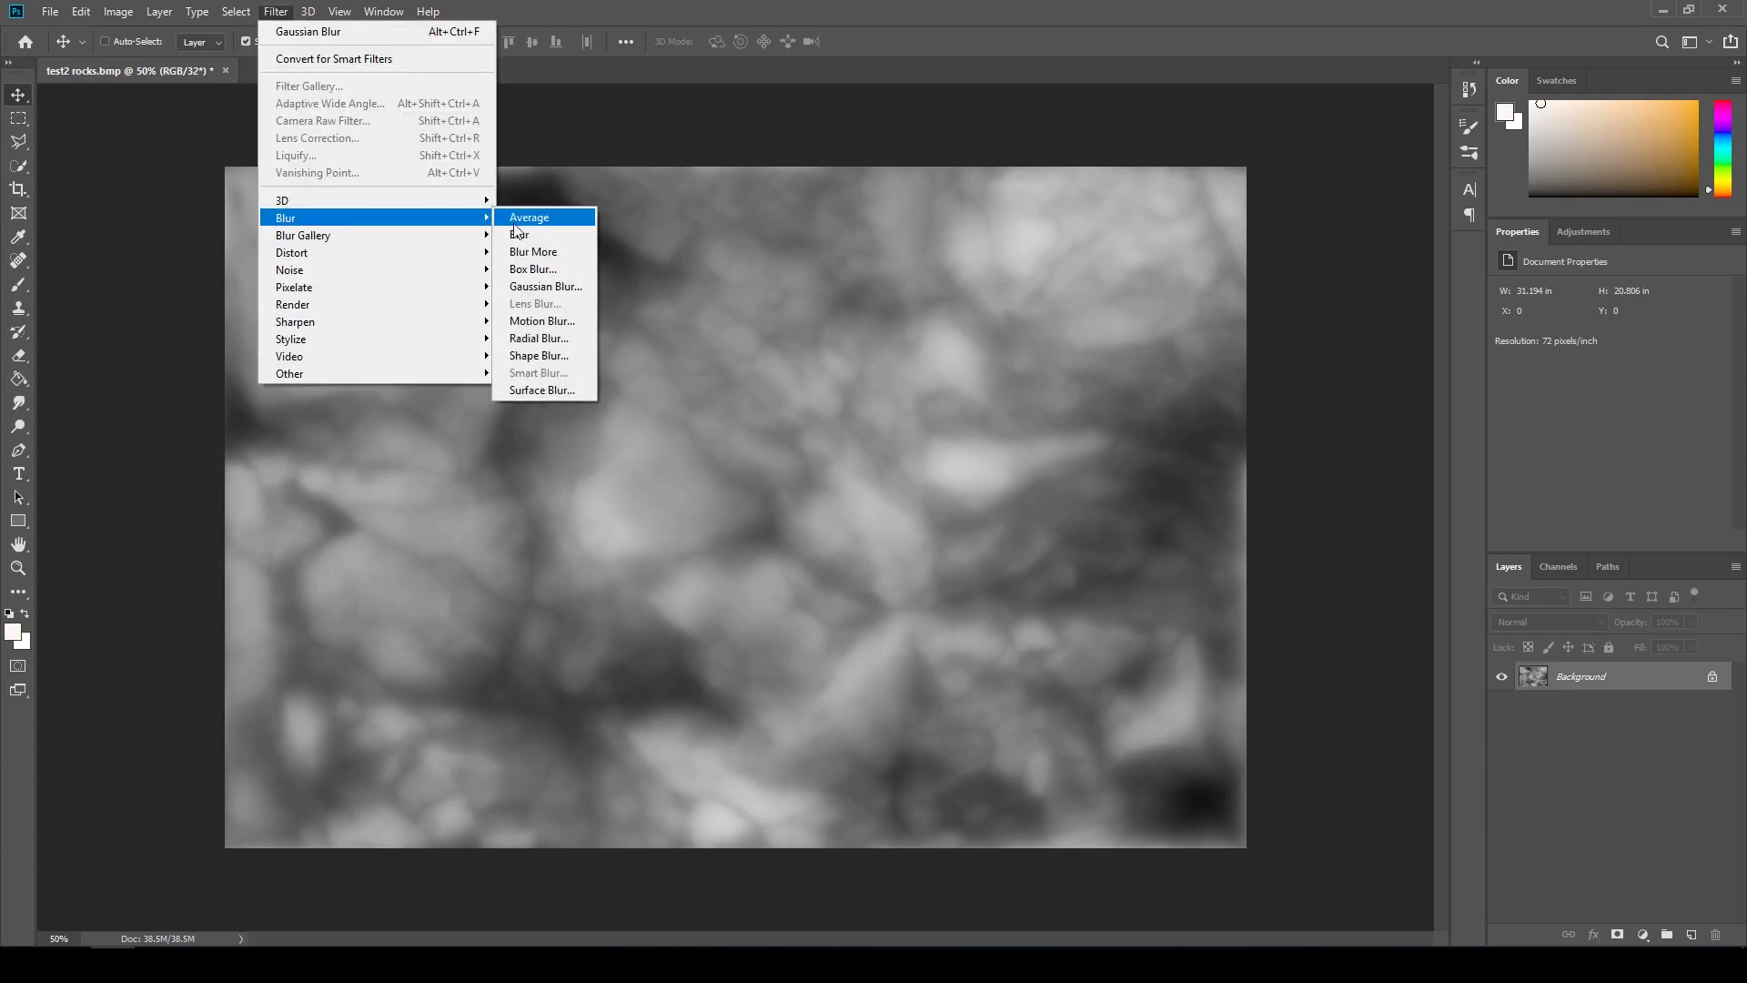
left_click(540, 288)
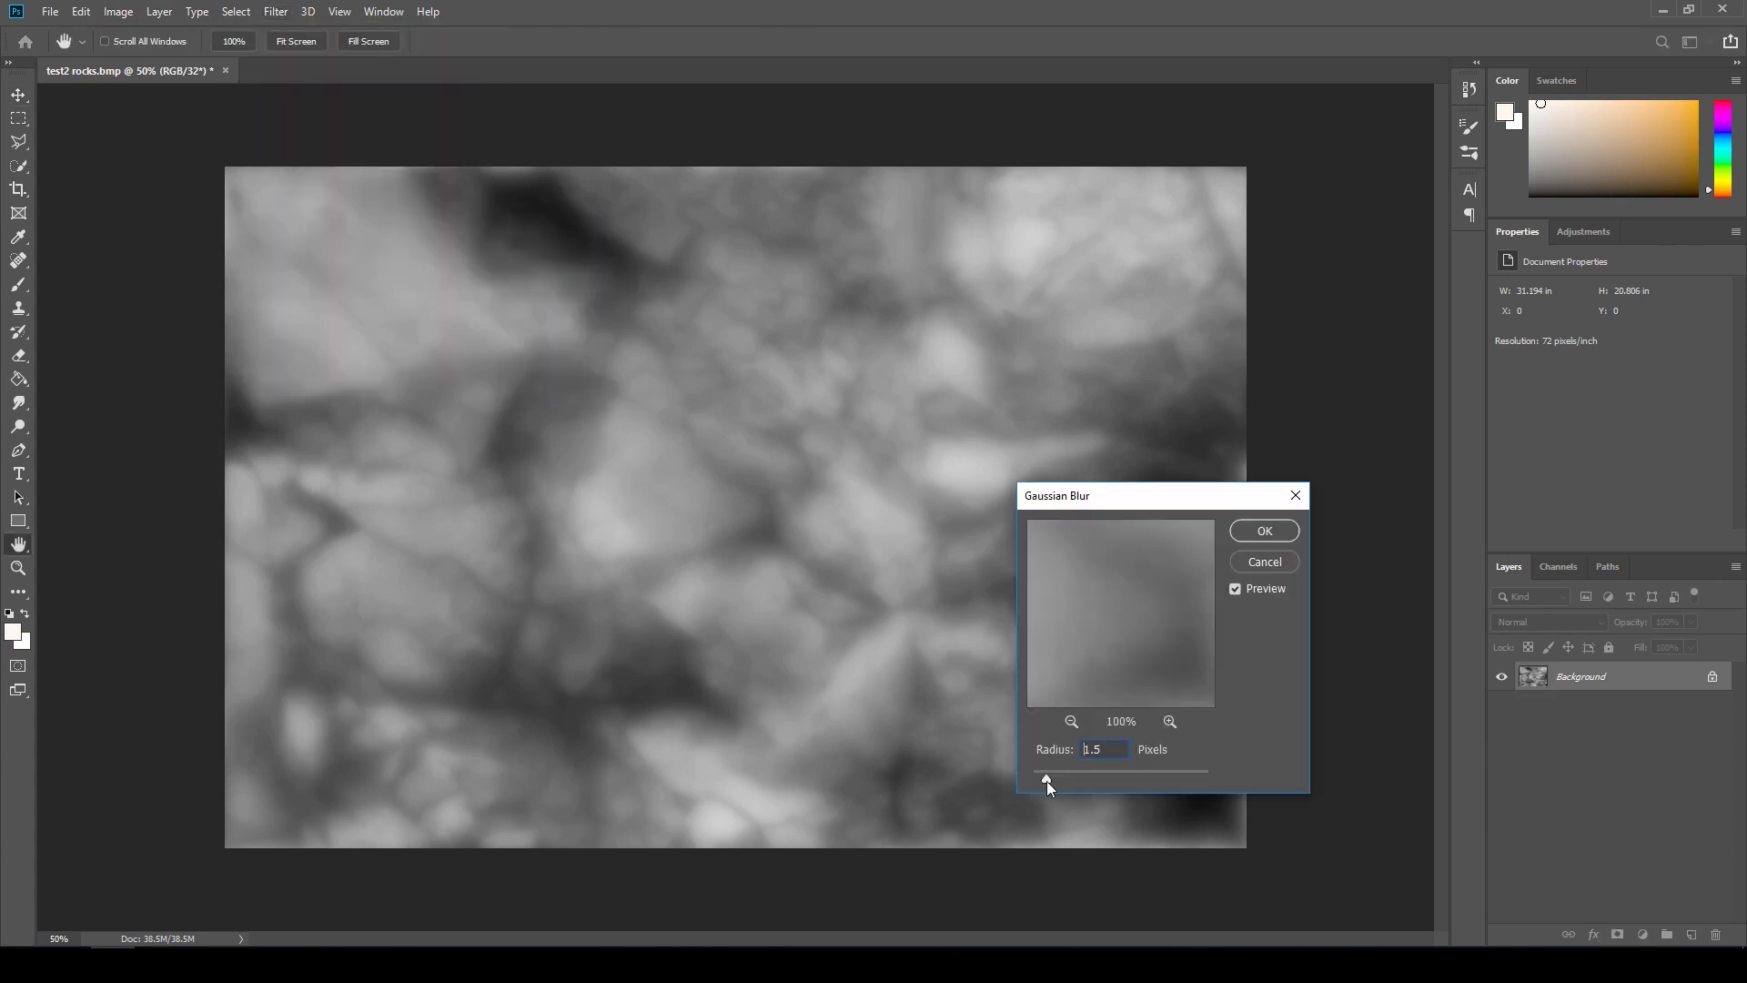
left_click(1042, 781)
left_click(1265, 533)
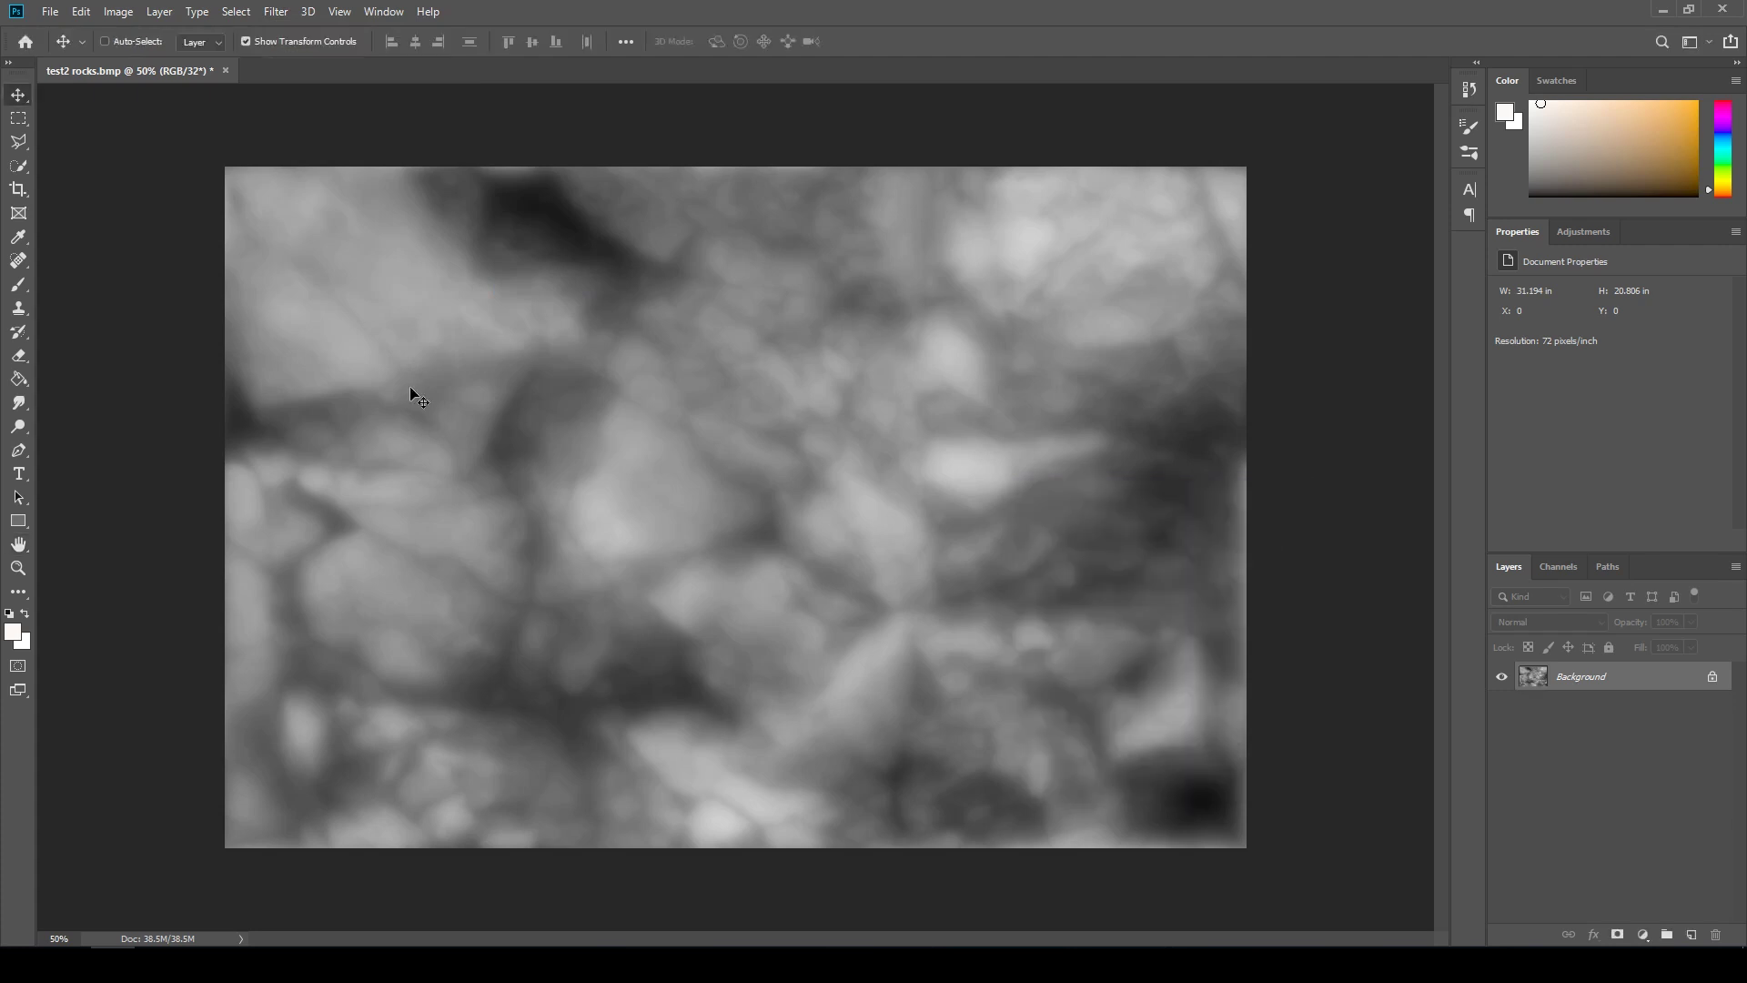
Save the image as a TIFF named test2 rocks in the jagged rock folder, with 32 bit (Float) depth and no compression
left_click(48, 12)
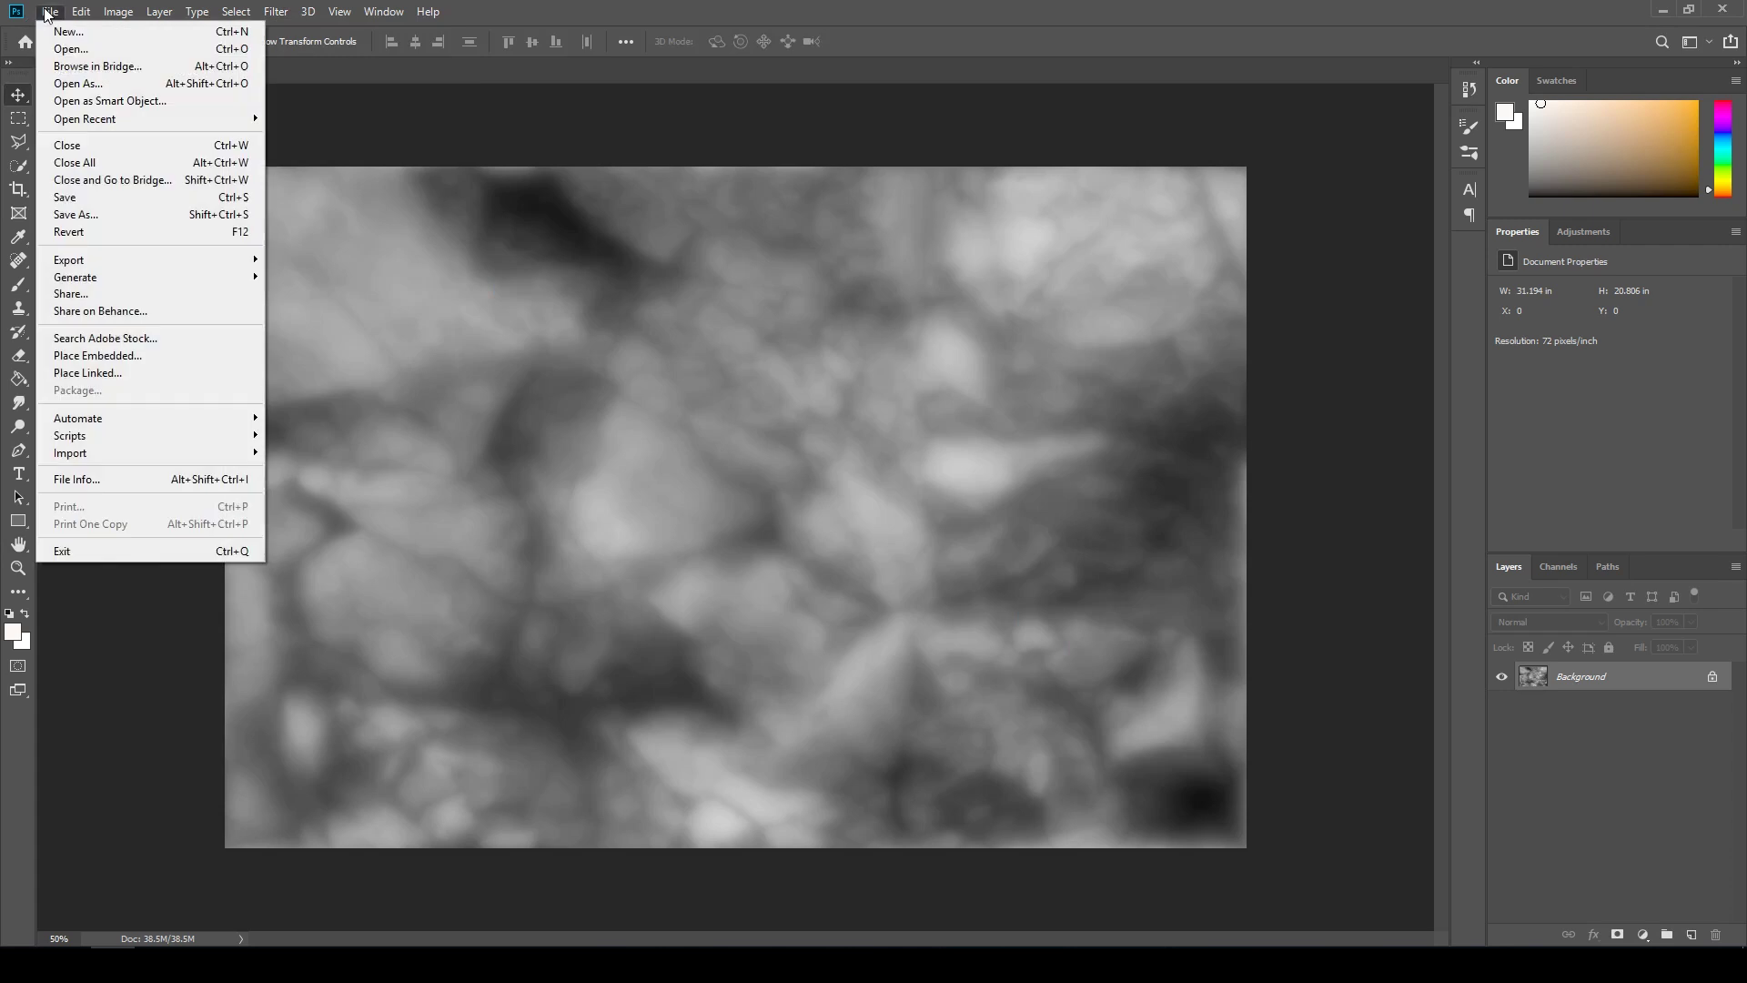
left_click(82, 214)
left_click(336, 755)
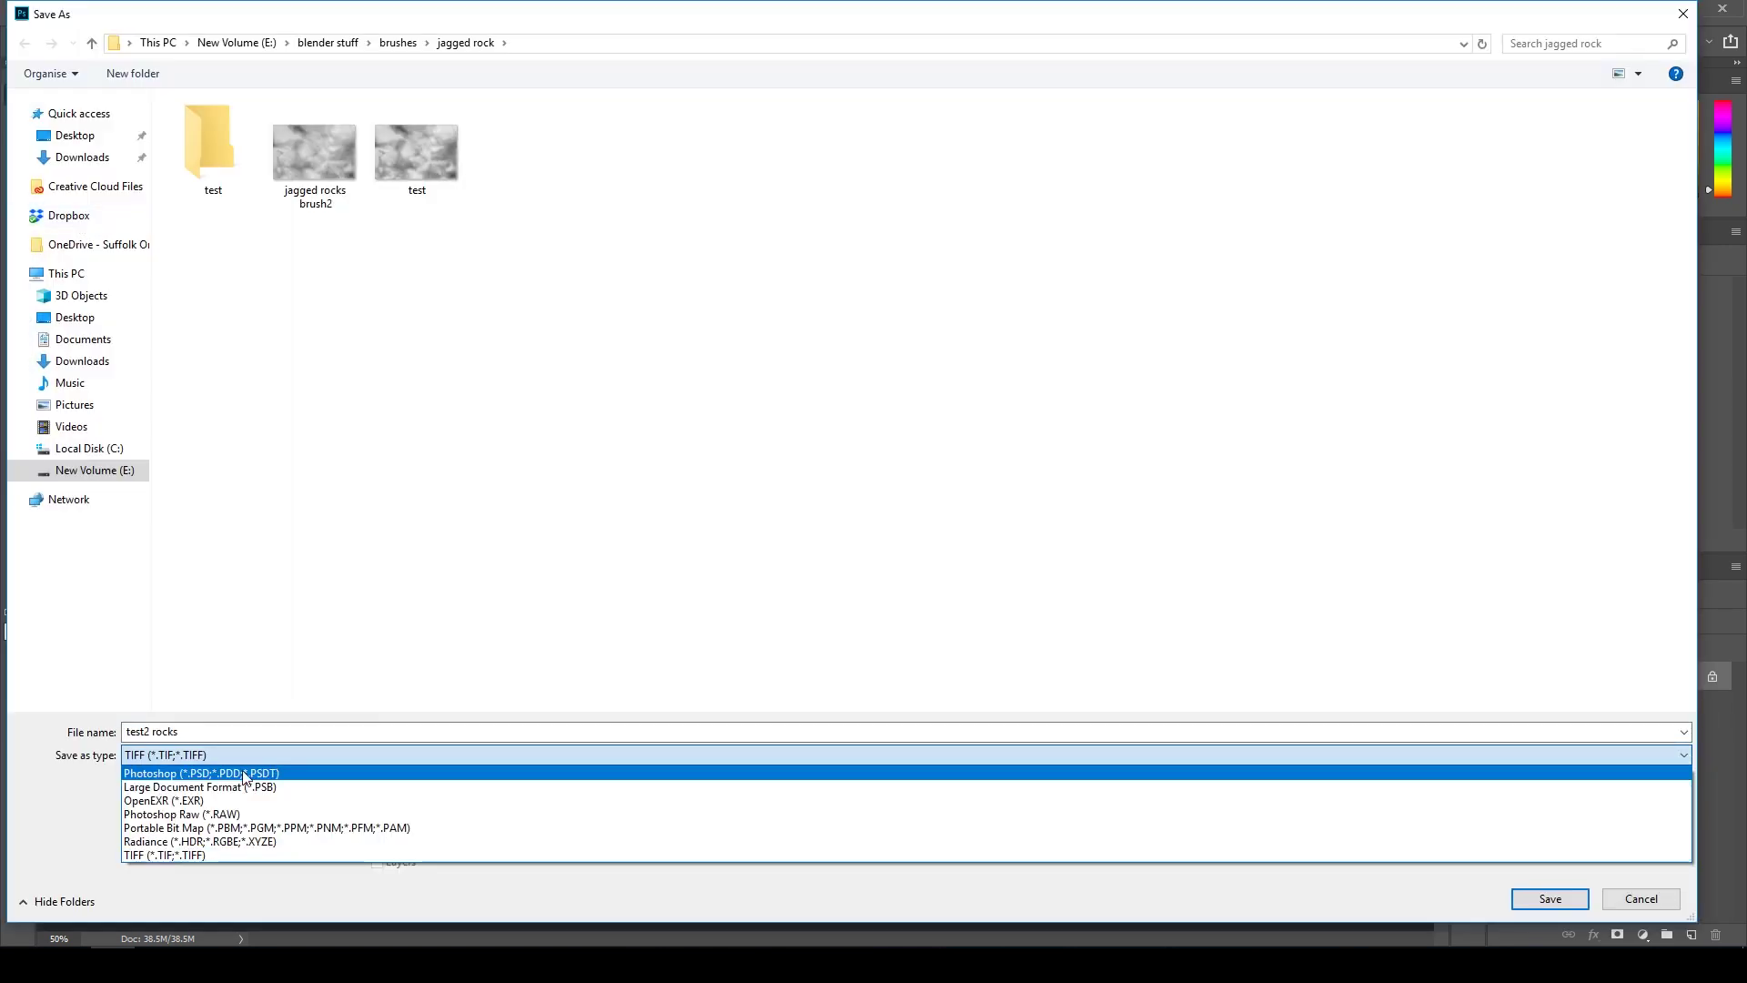
left_click(185, 856)
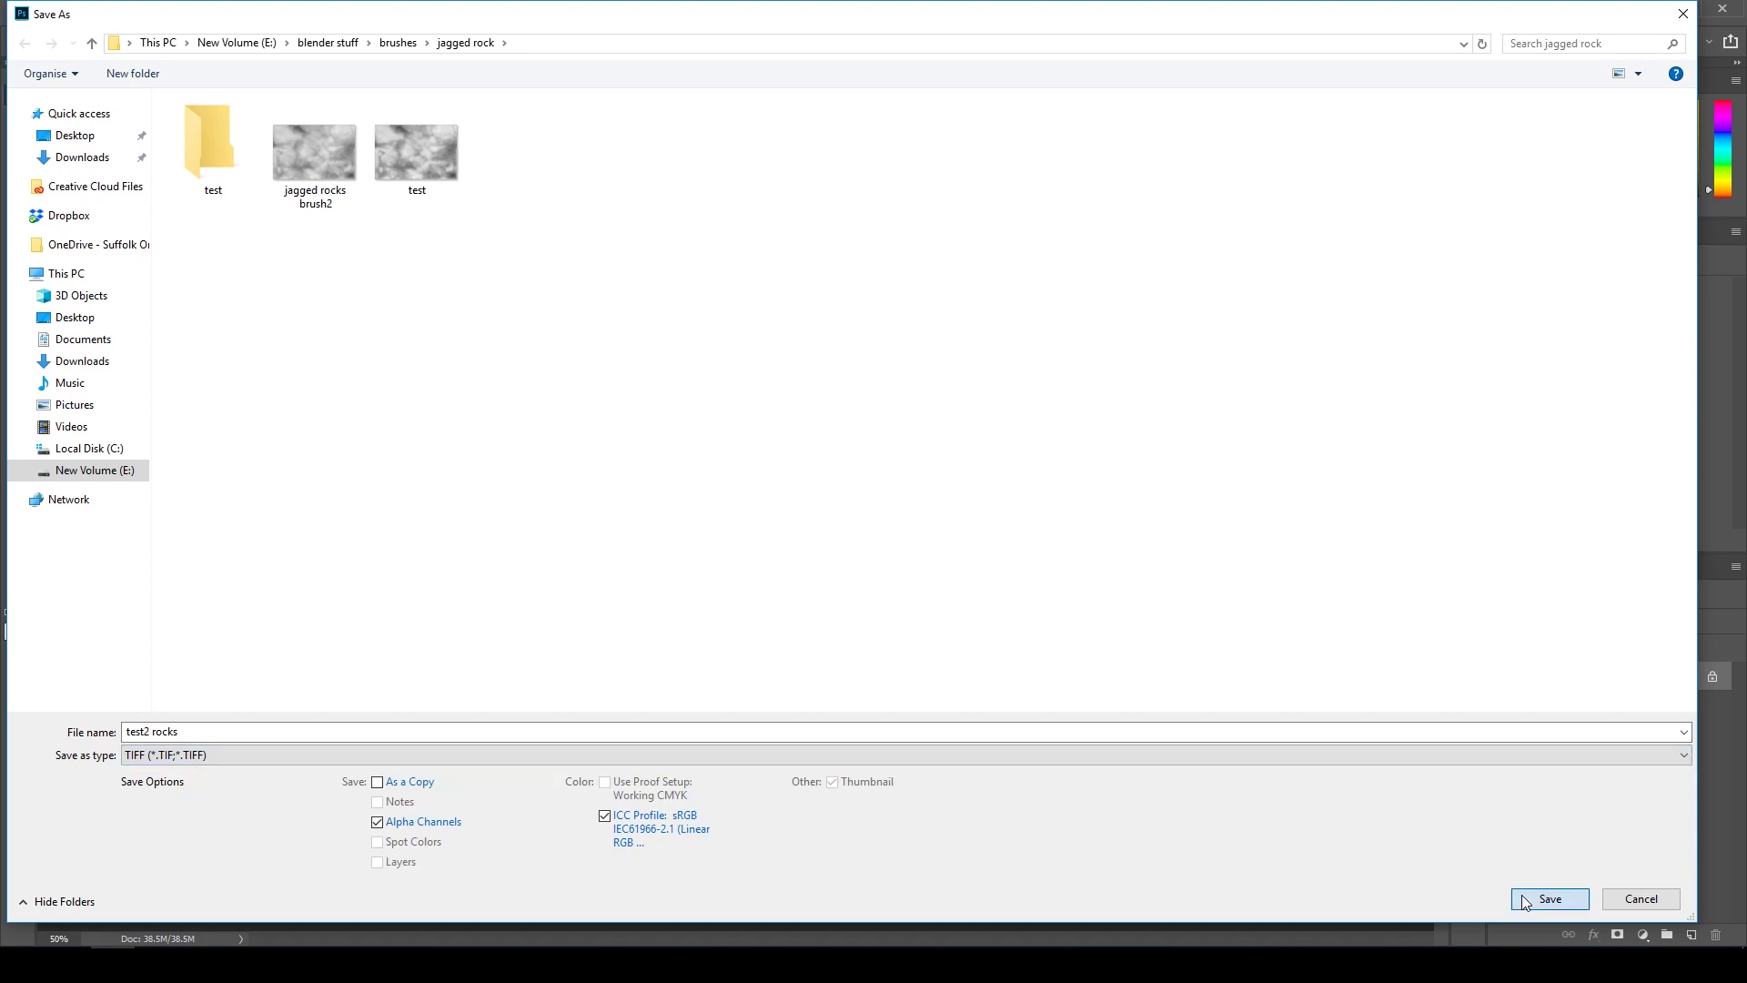
left_click(1550, 900)
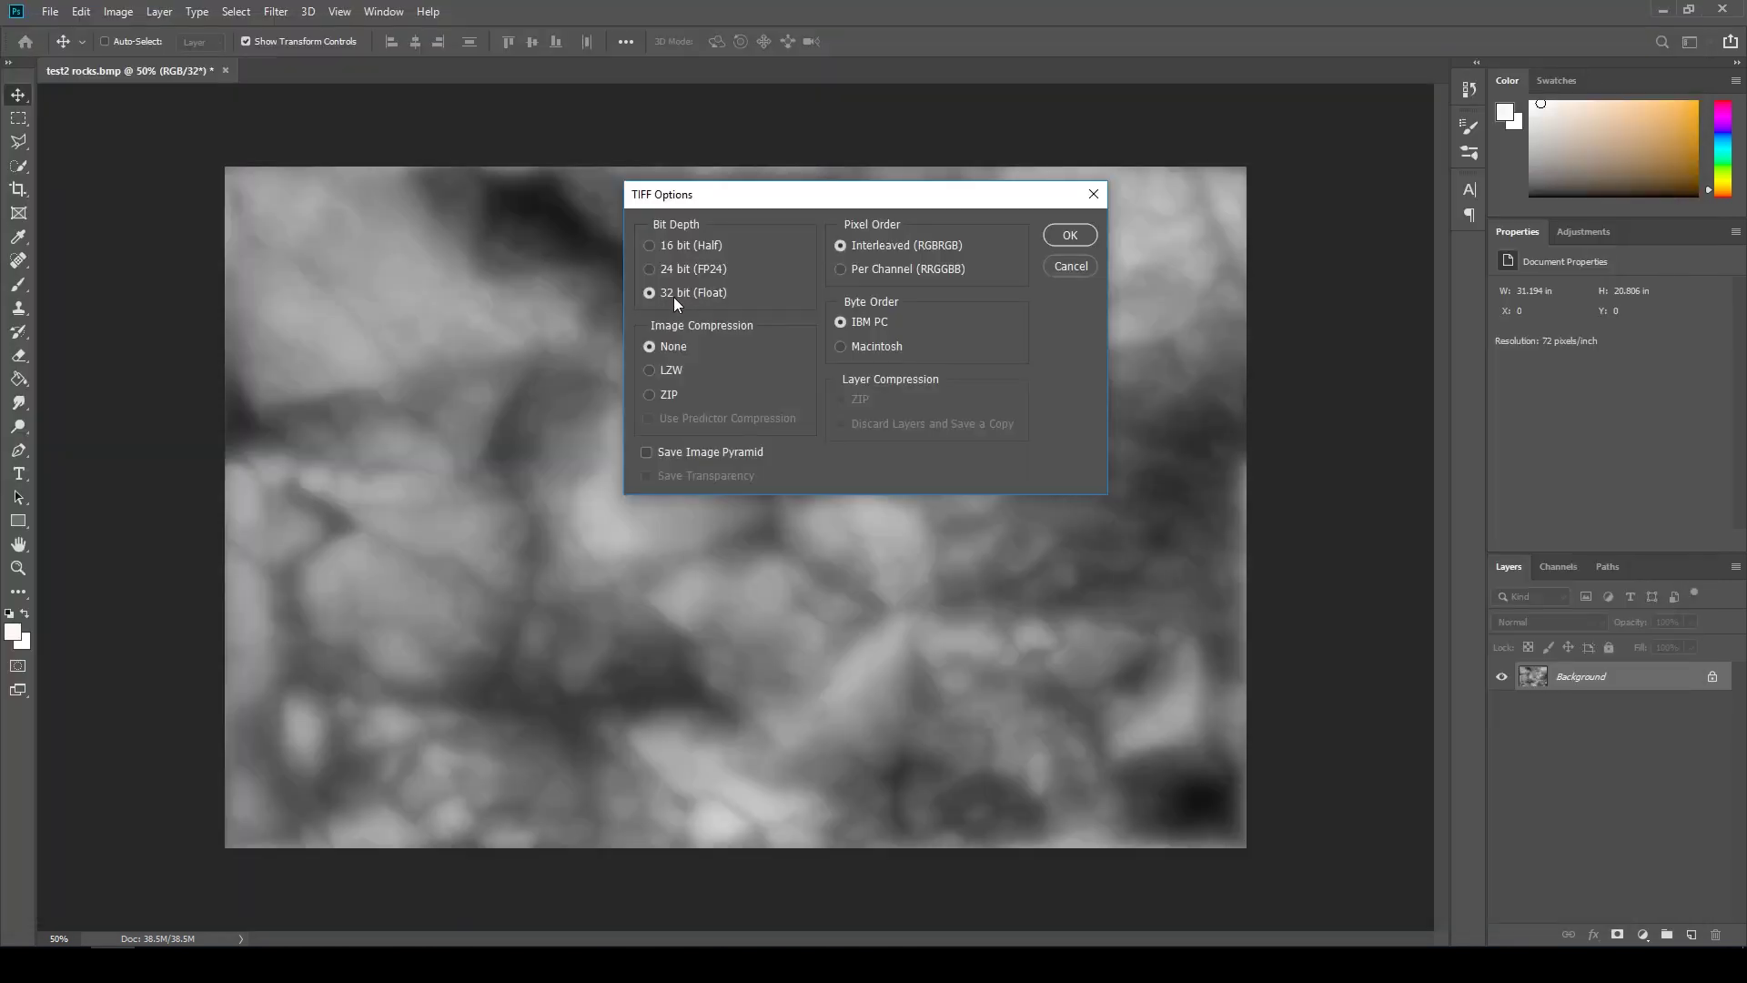
left_click(1071, 235)
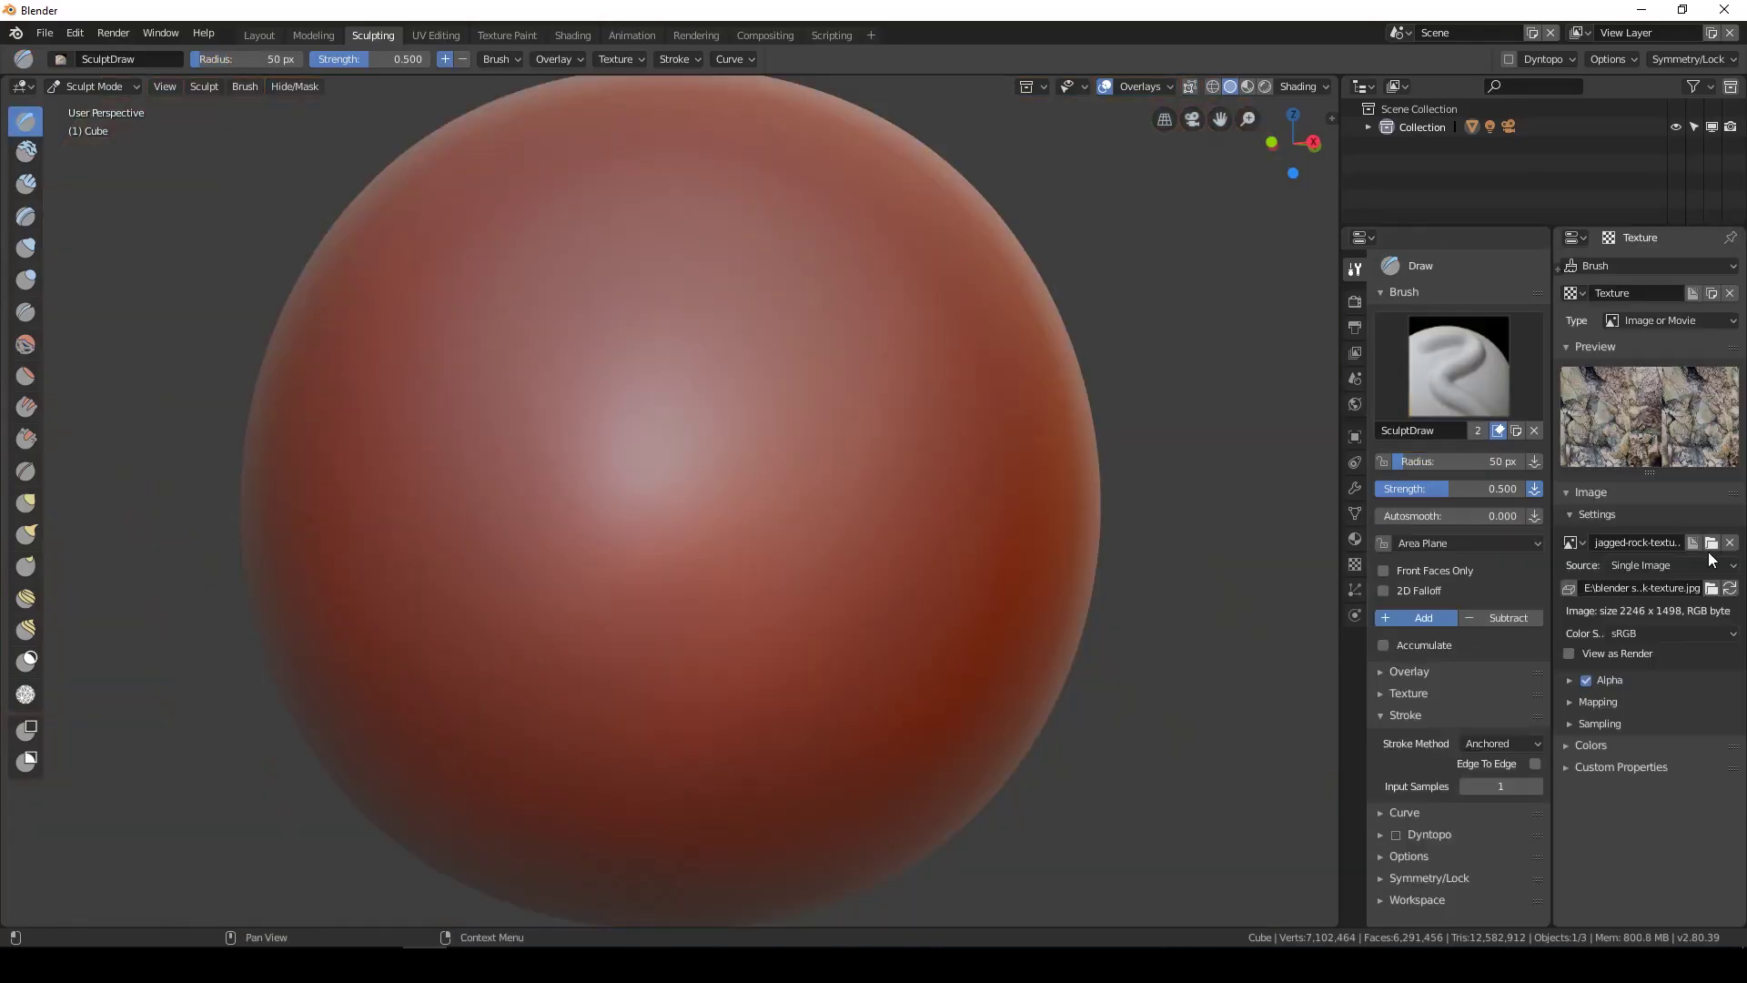
In Blender, load test2 rocks.tif from the jagged rock folder as the brush texture image
left_click(1712, 543)
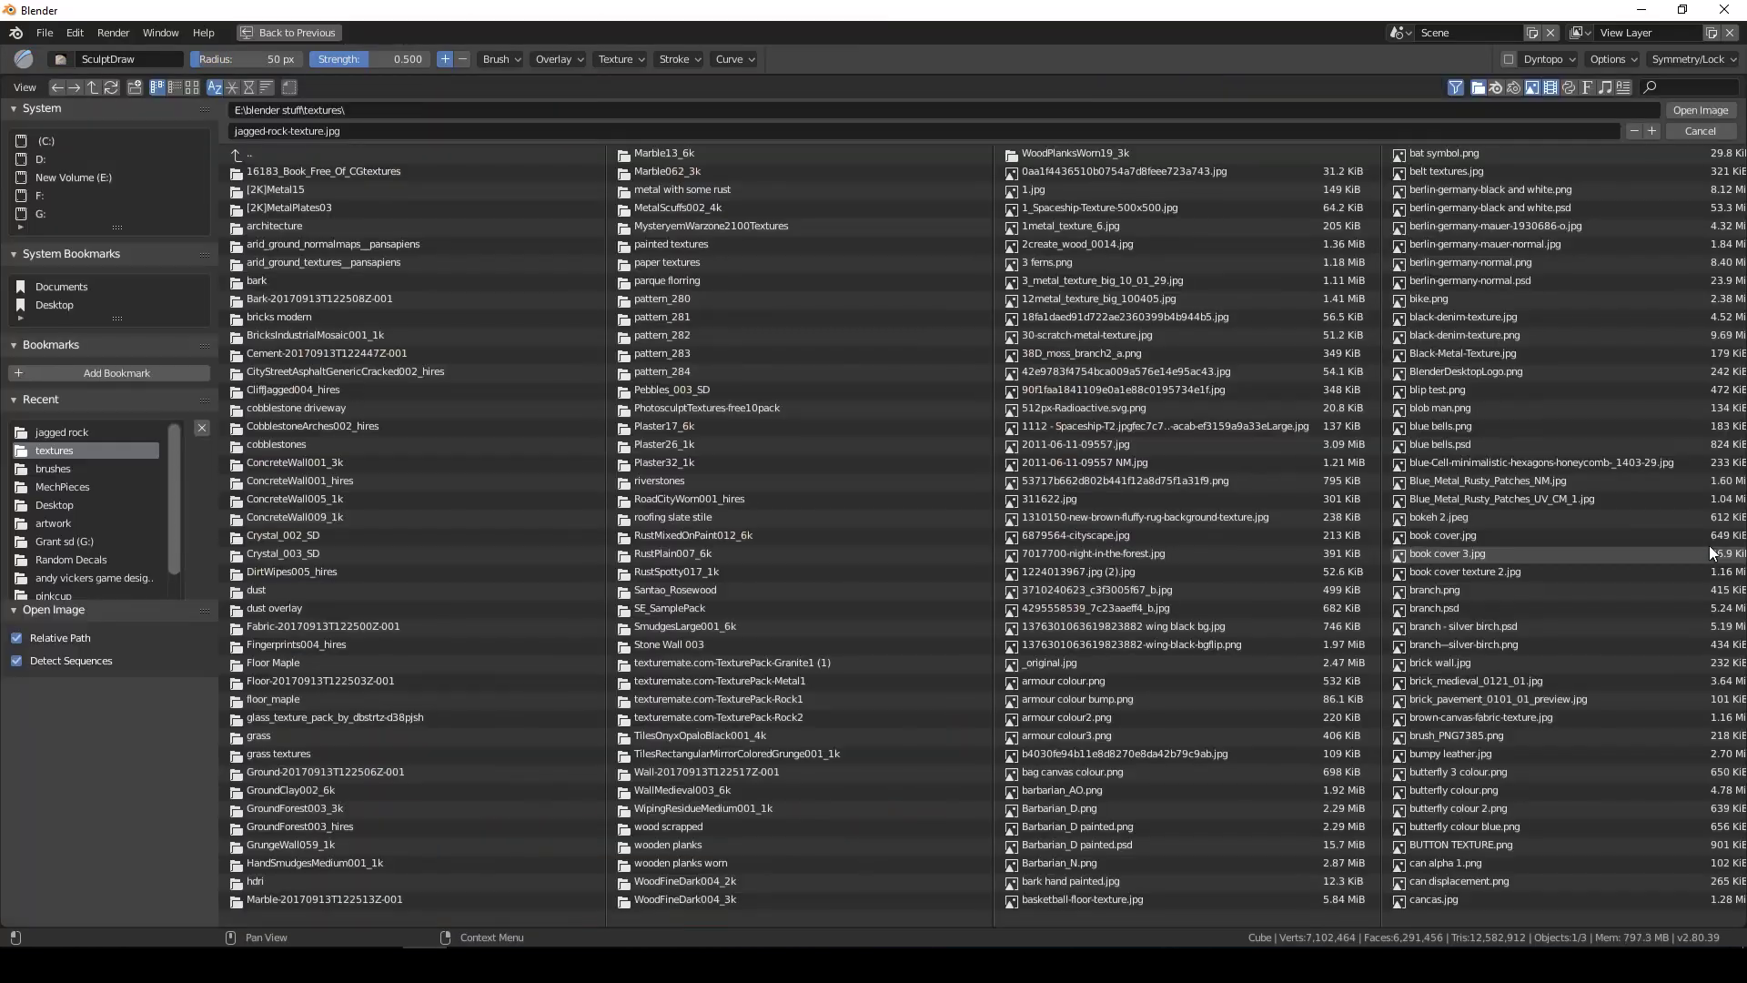
left_click(46, 469)
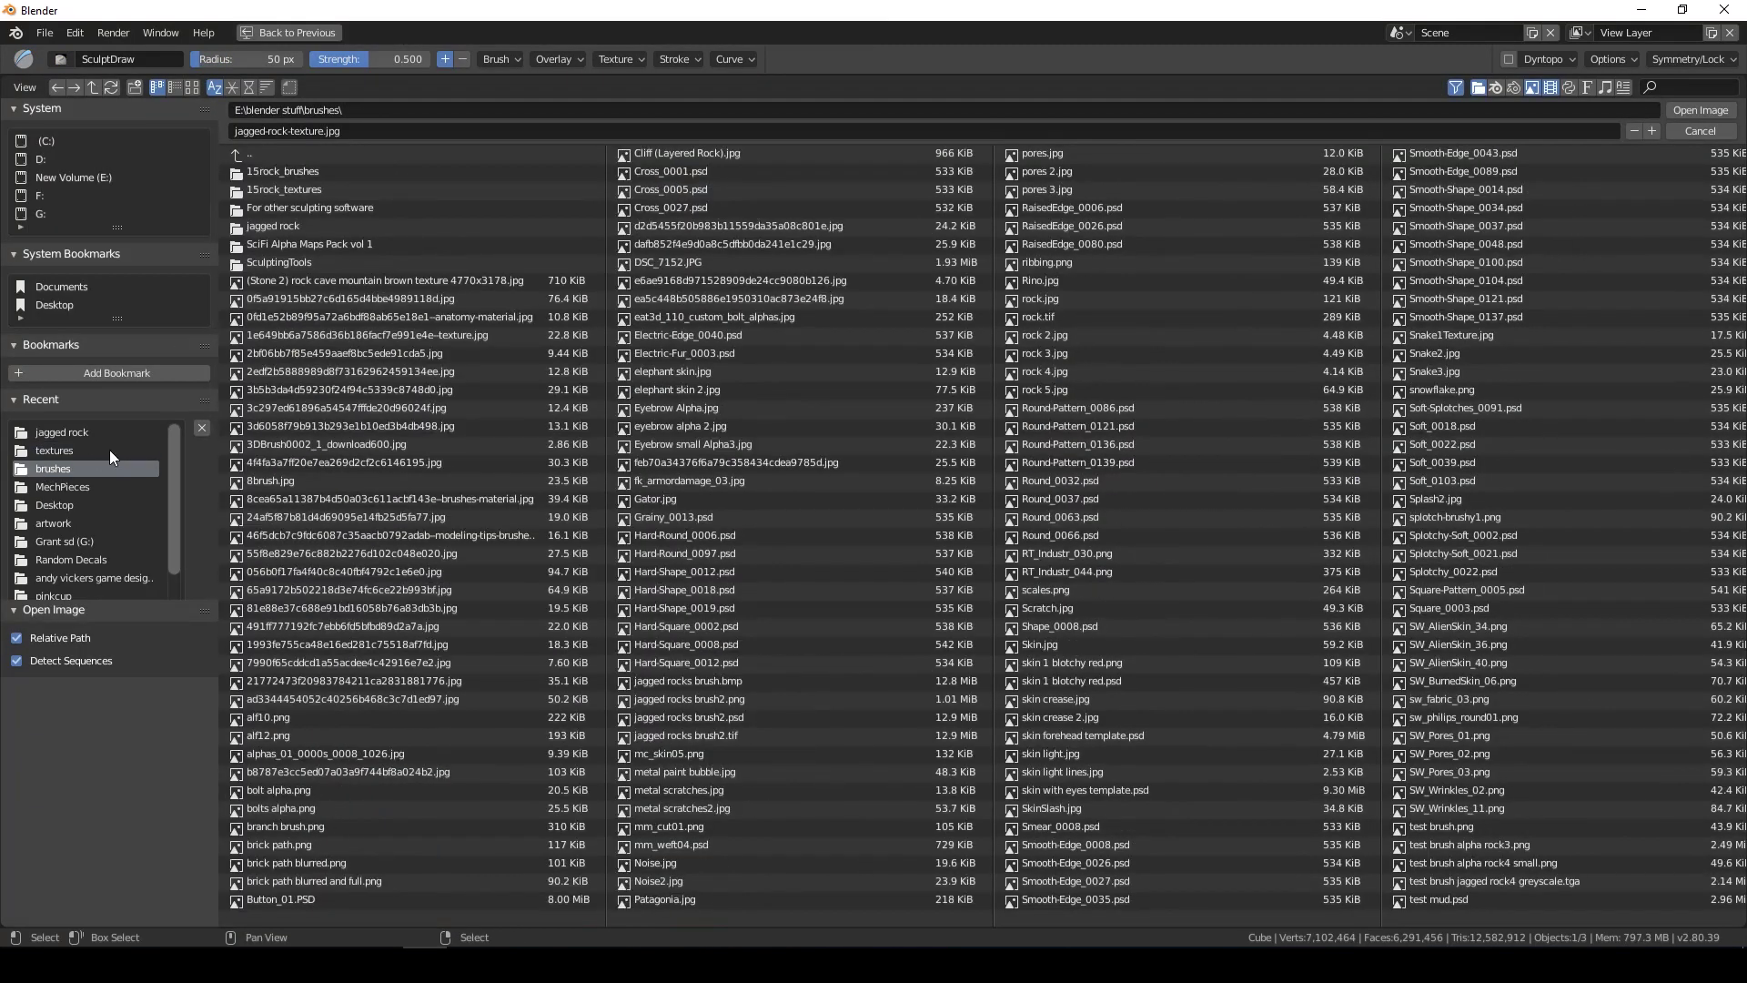
left_click(62, 433)
left_click(269, 263)
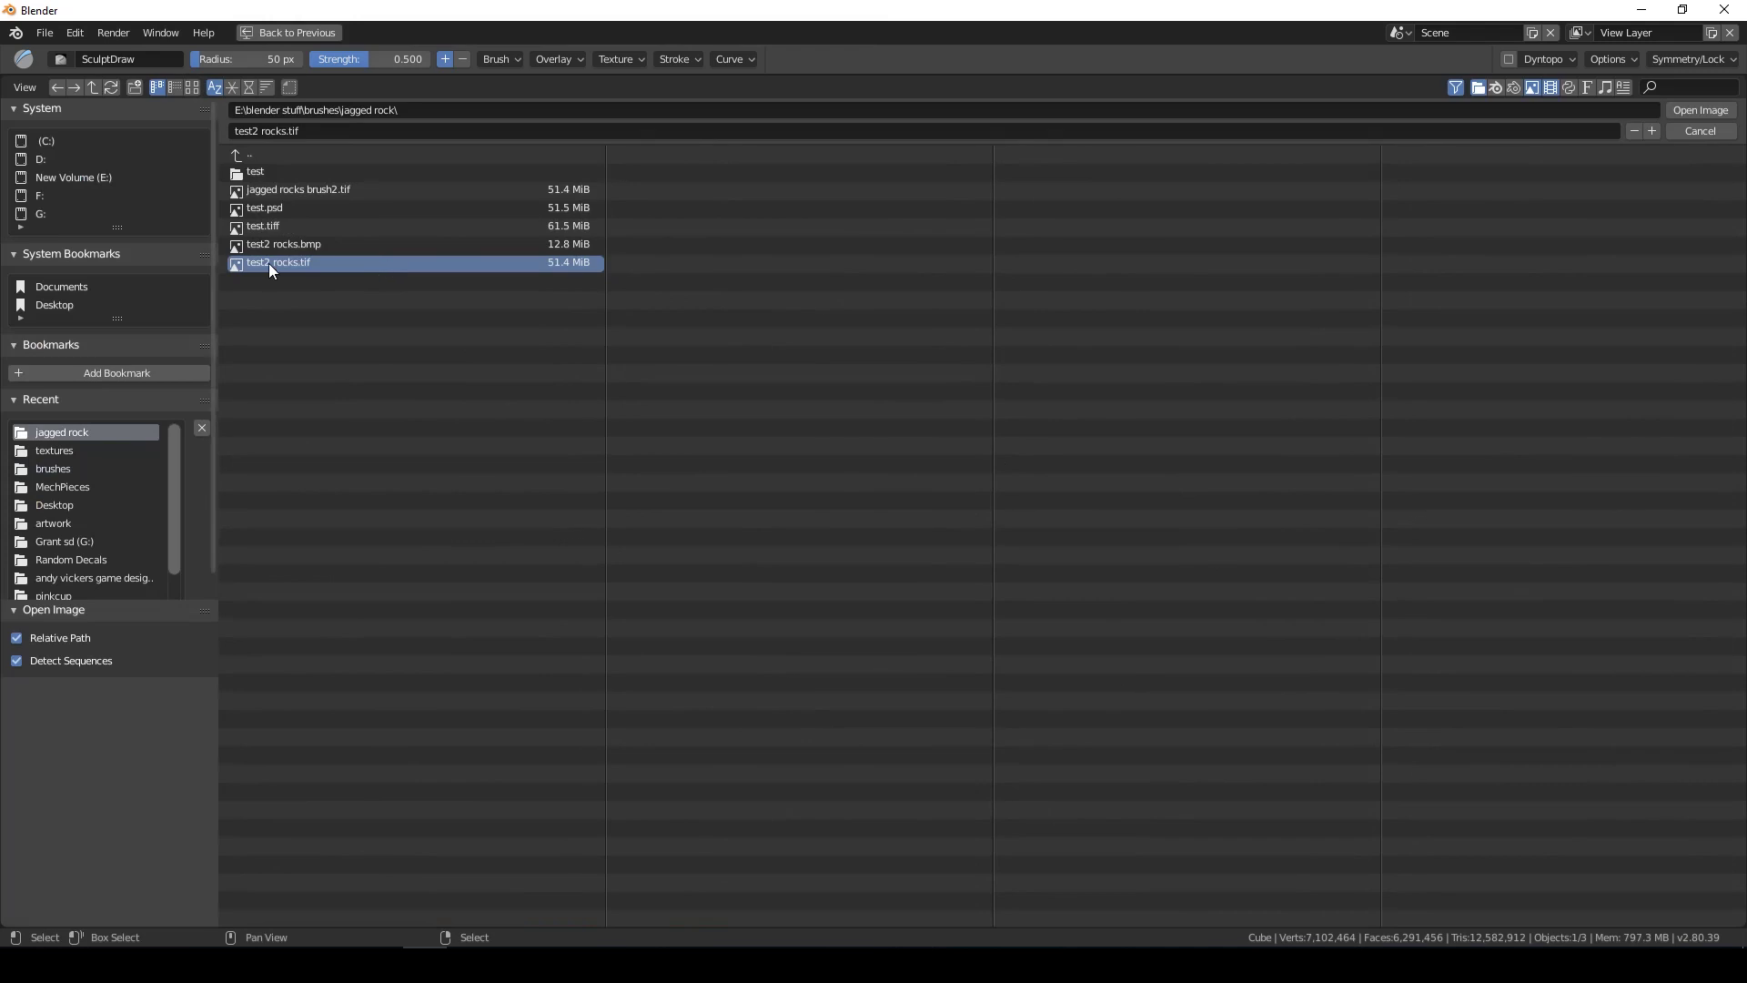
left_click(1689, 111)
Stamp the TIFF height map onto the front of the sphere and inspect the relief up close
mouse_move(668, 495)
left_mouse_down()
mouse_move(848, 599)
mouse_move(1014, 638)
left_mouse_up()
scroll(592, 613, "up", 8)
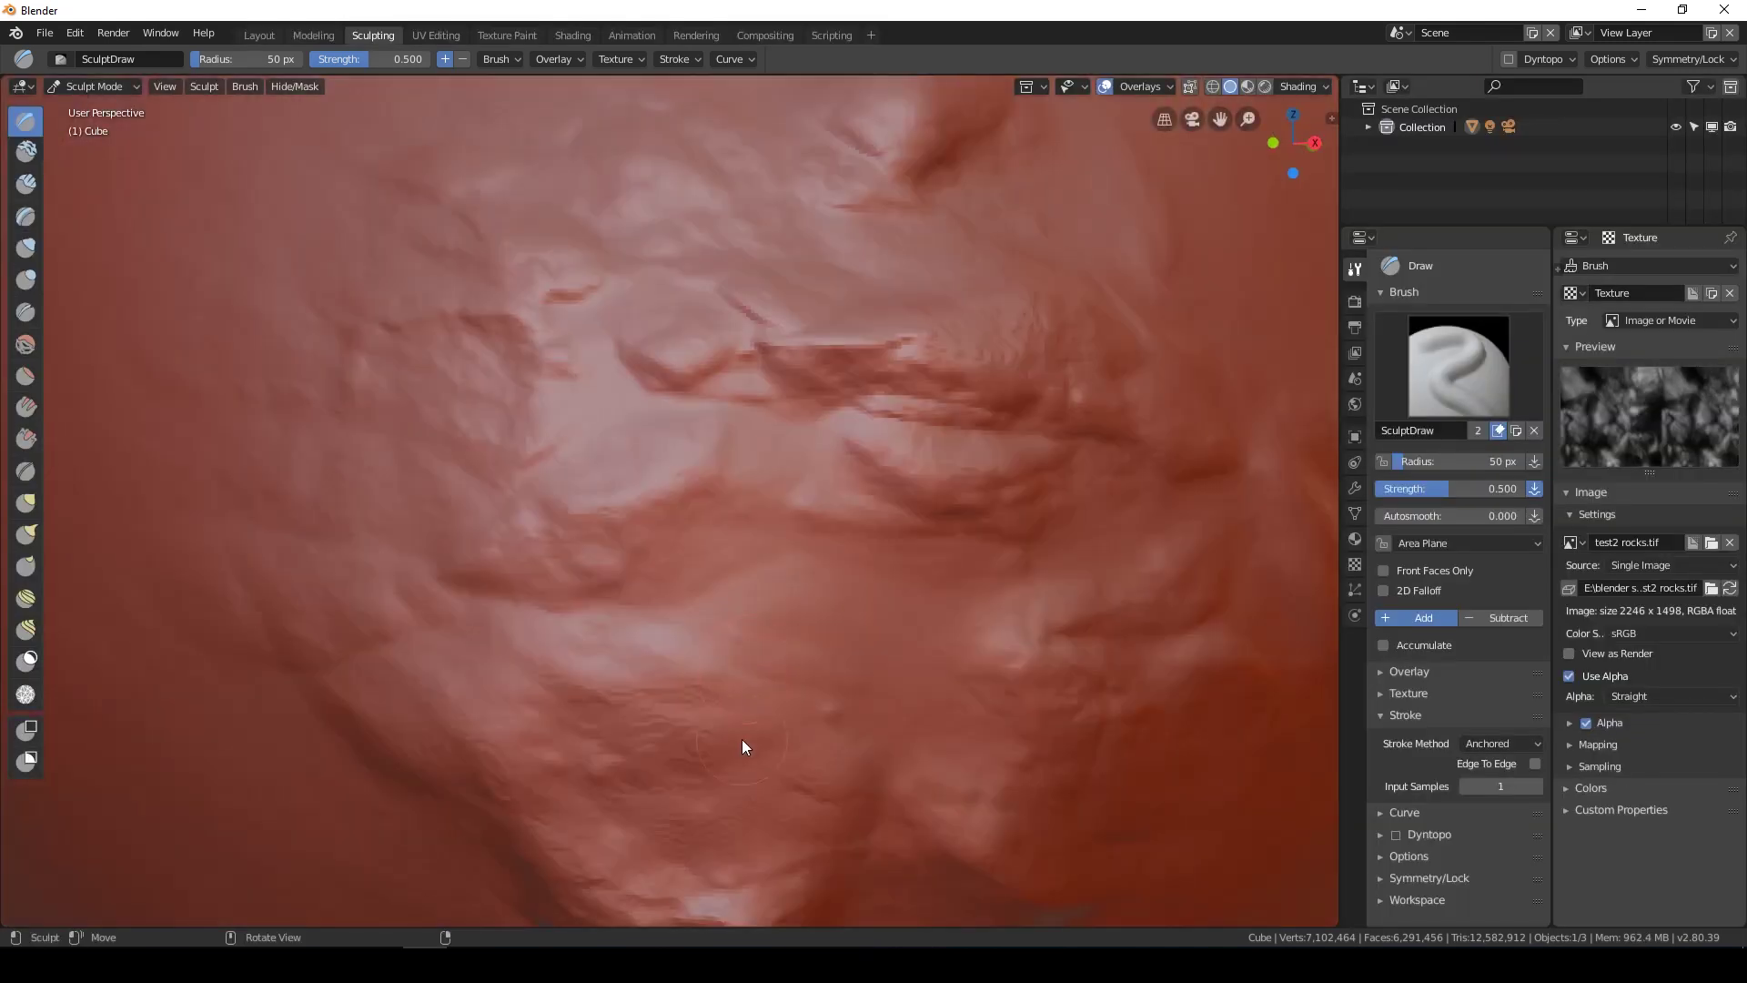
middle_click_drag(740, 739, 721, 575)
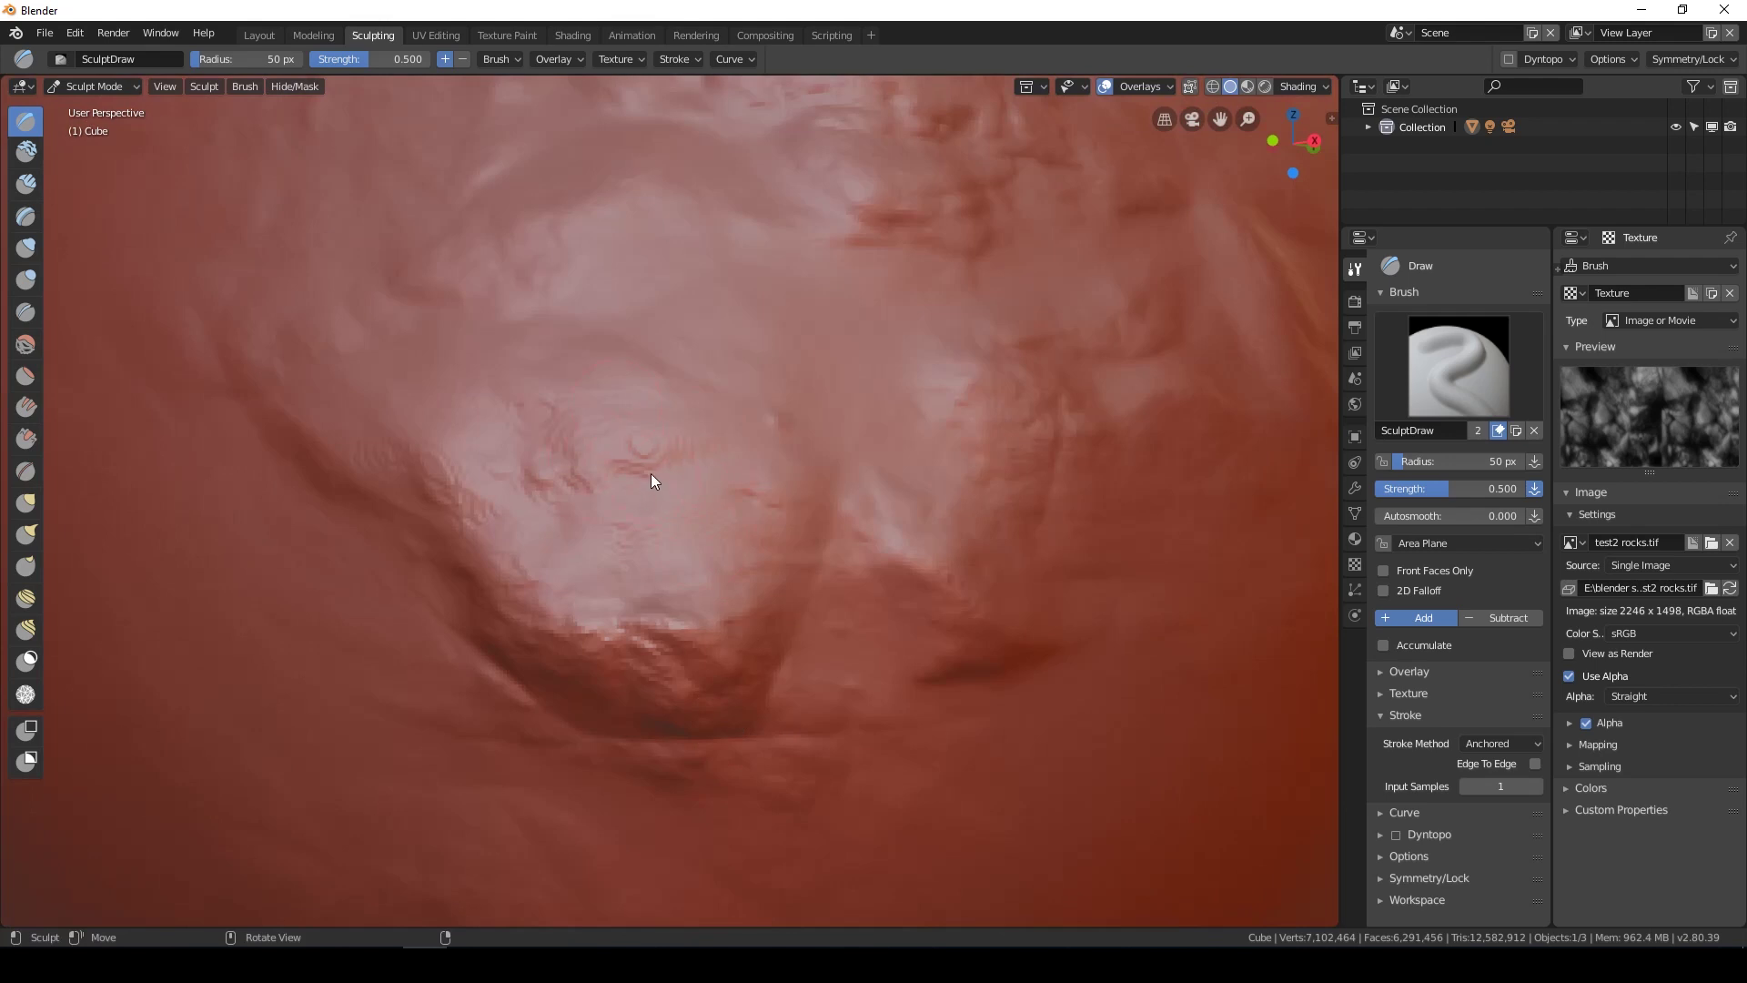
Switch to Materialize and compare the Details, Default and Displace frequency weight presets on the height preview
key("alt+Tab")
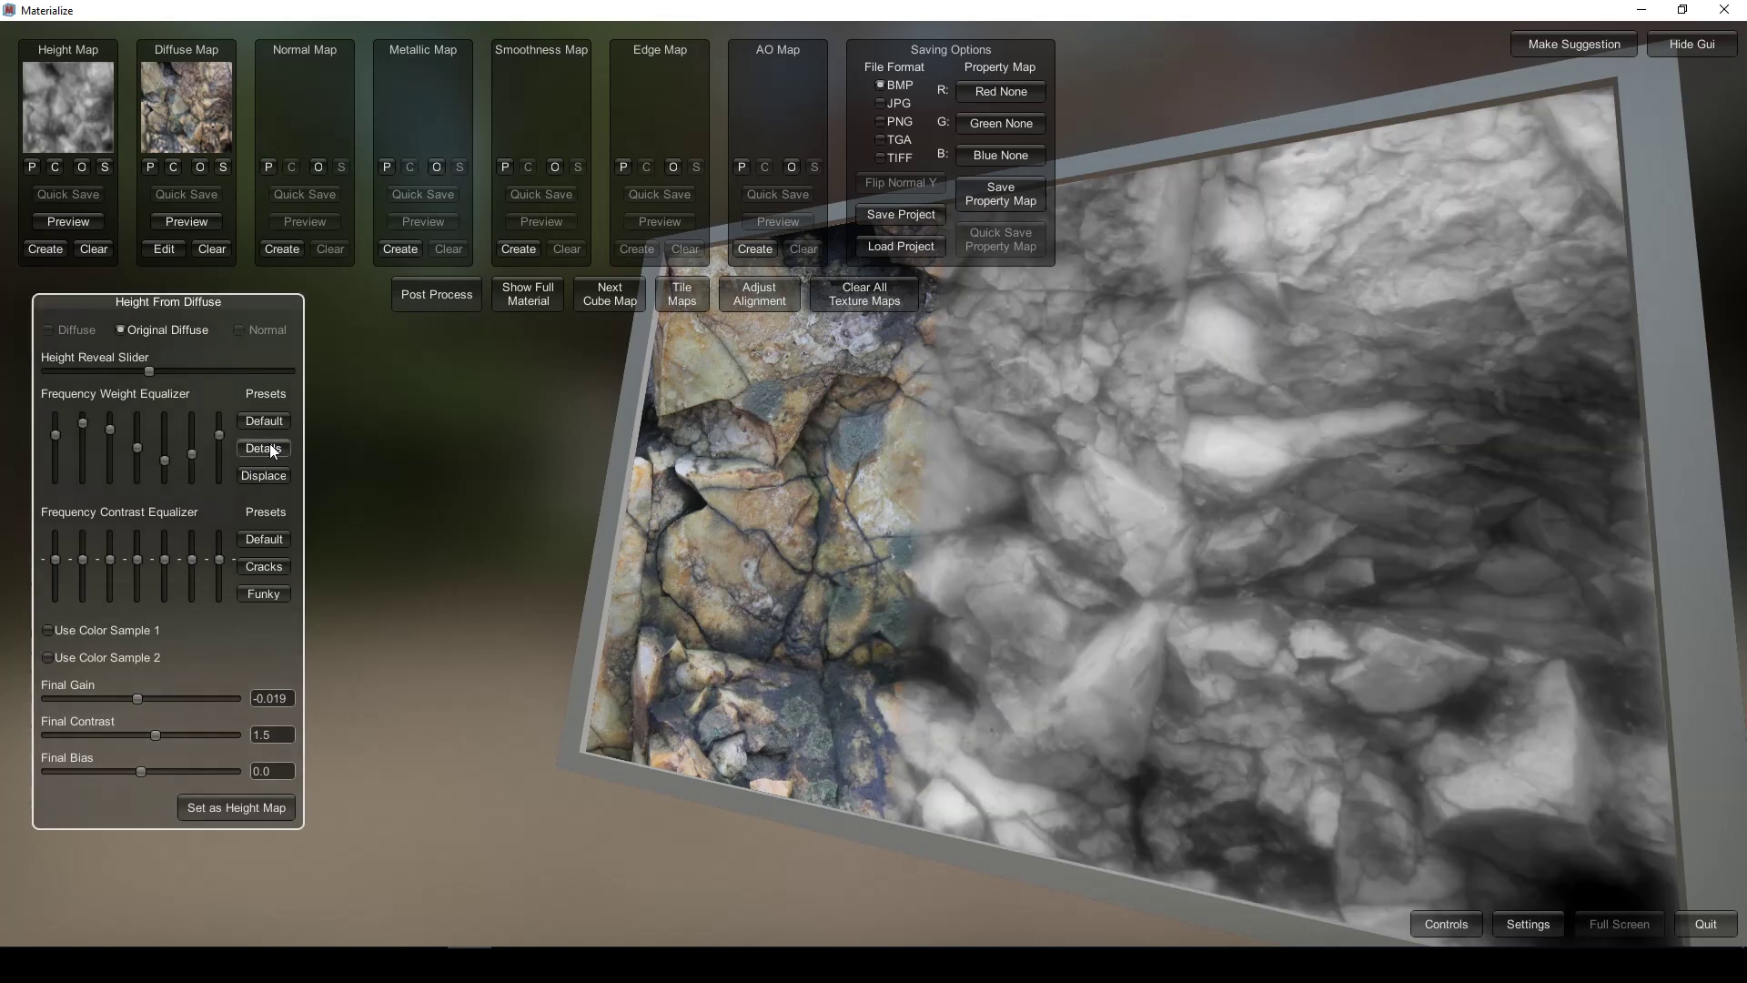
left_click(278, 420)
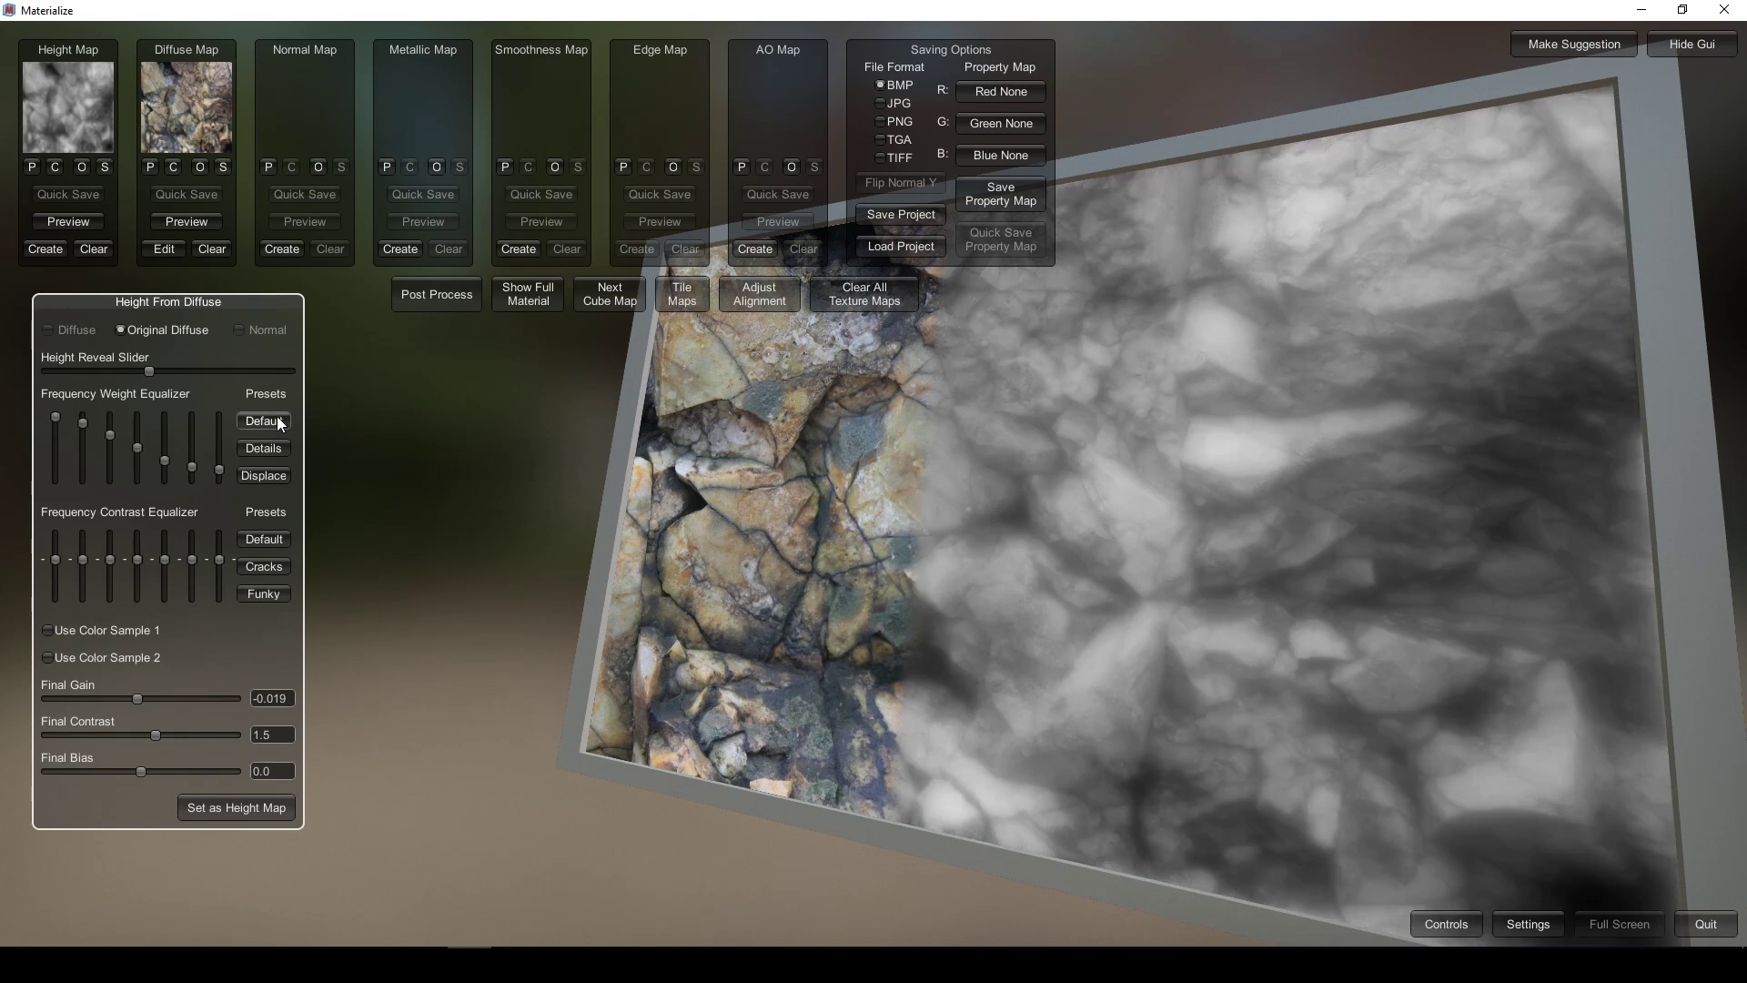
left_click(261, 479)
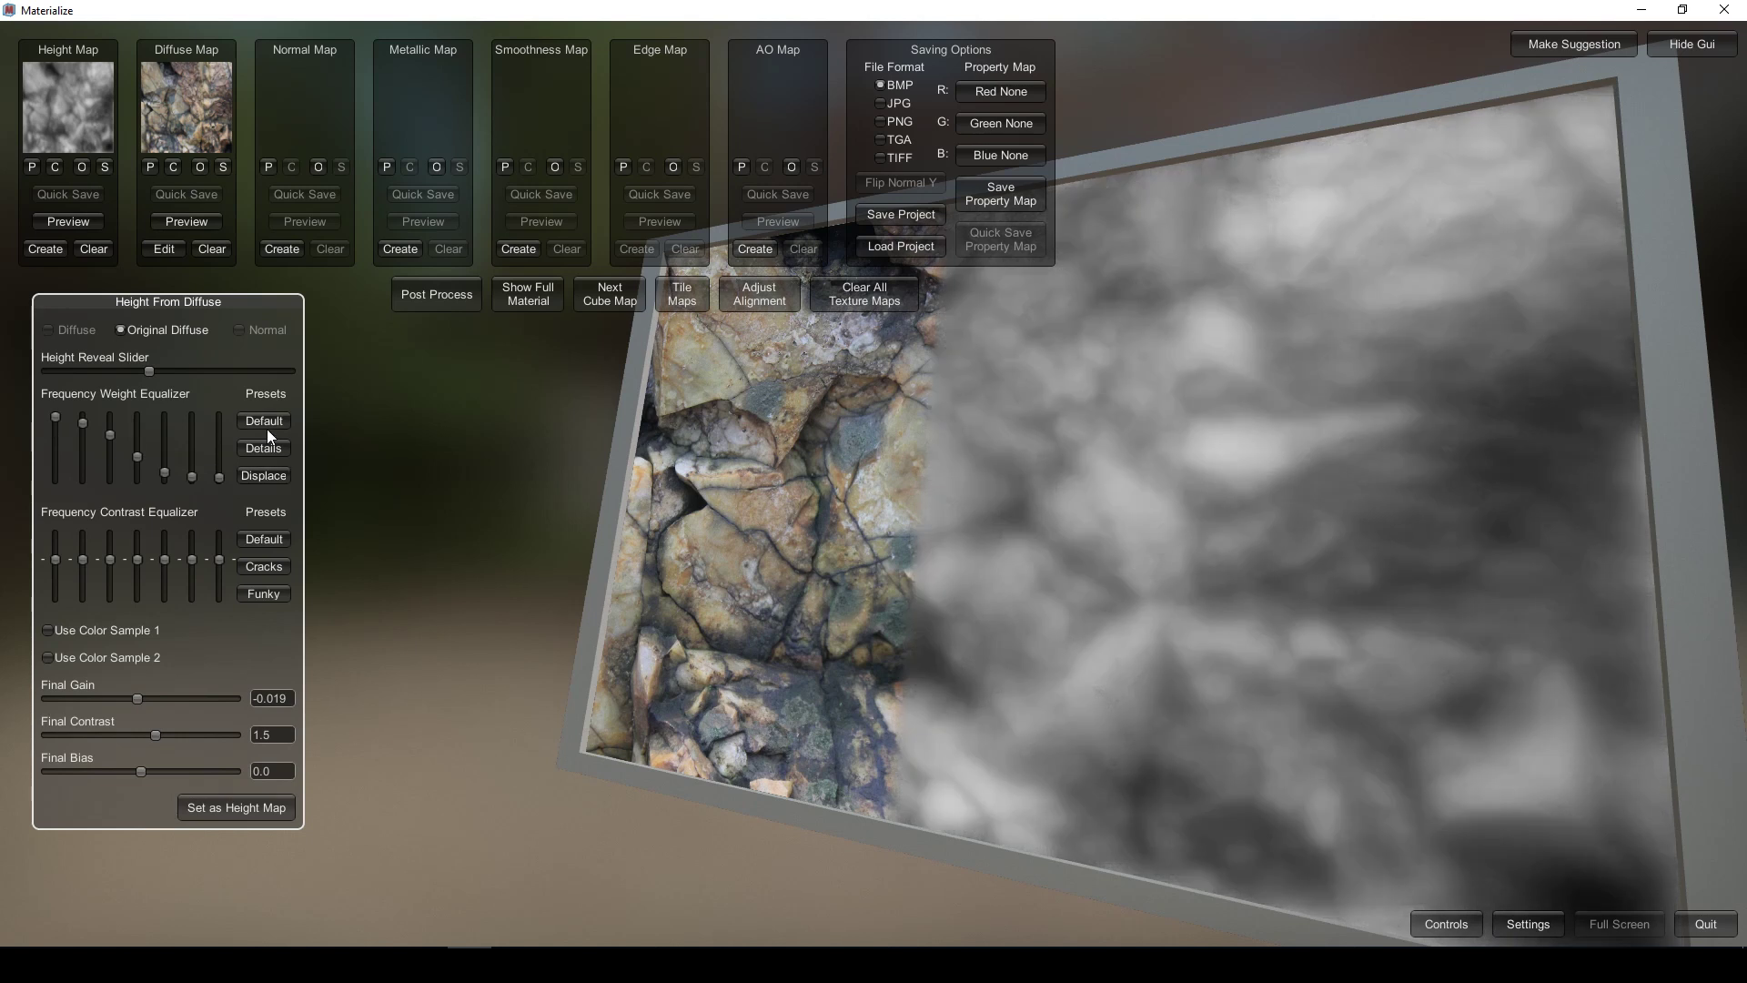
left_click(265, 445)
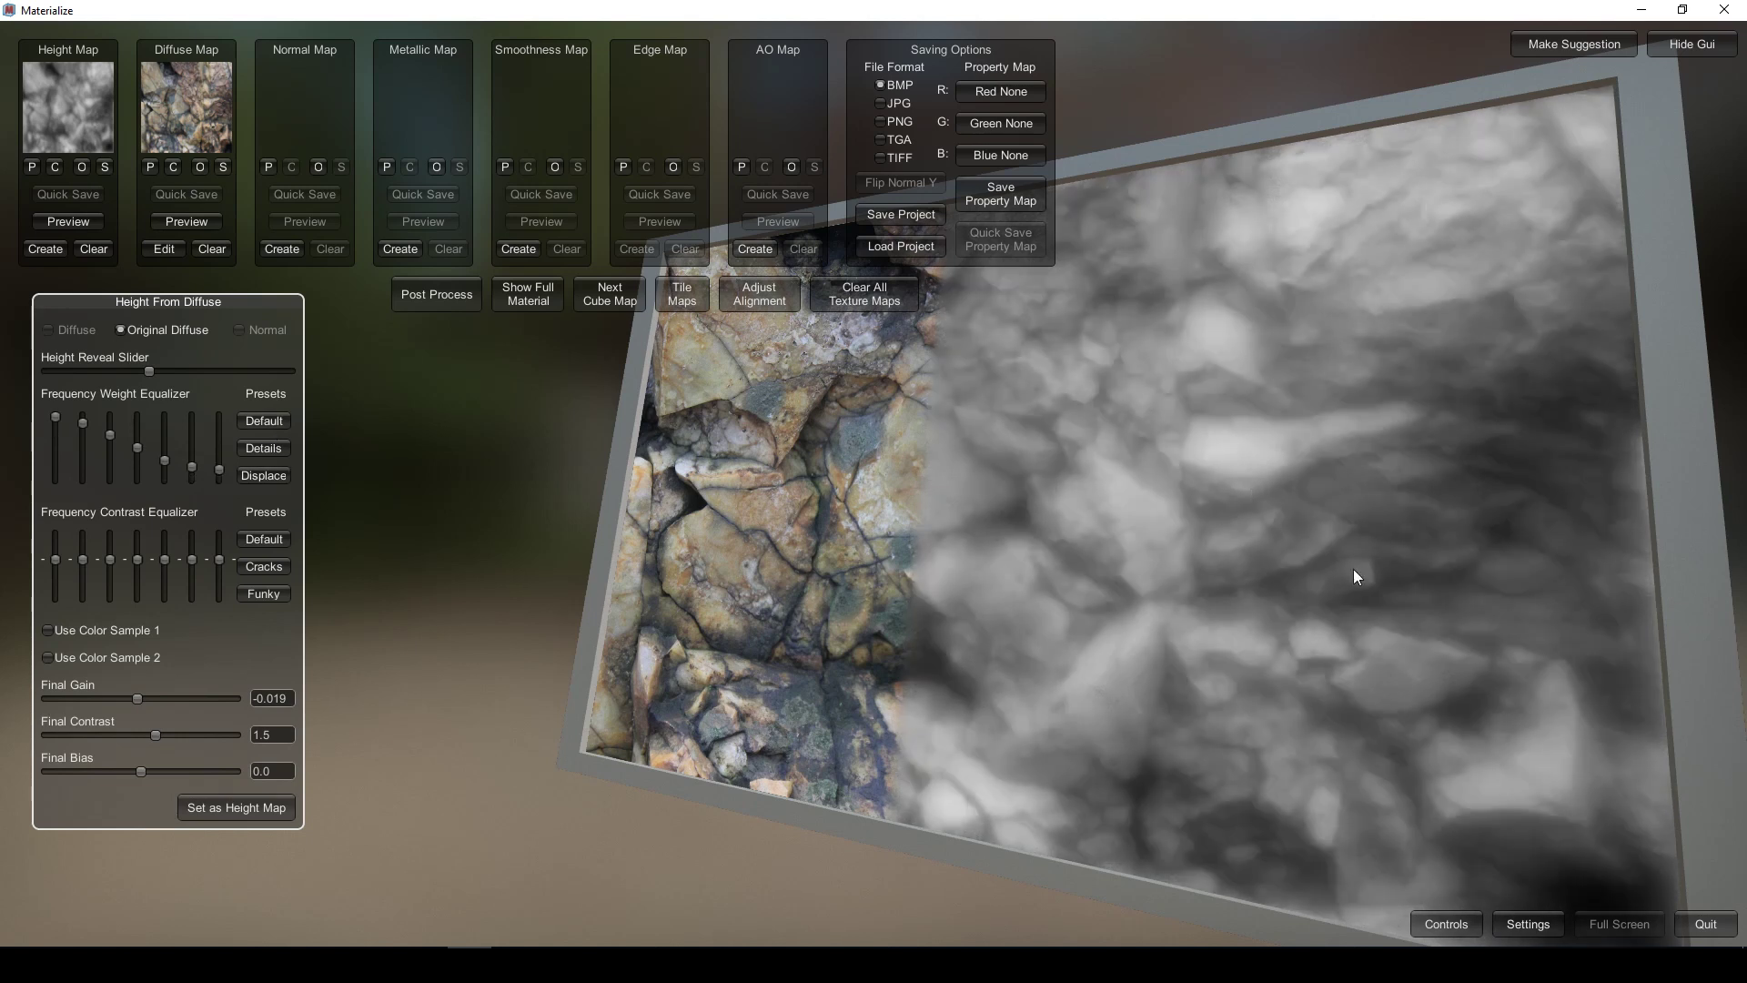